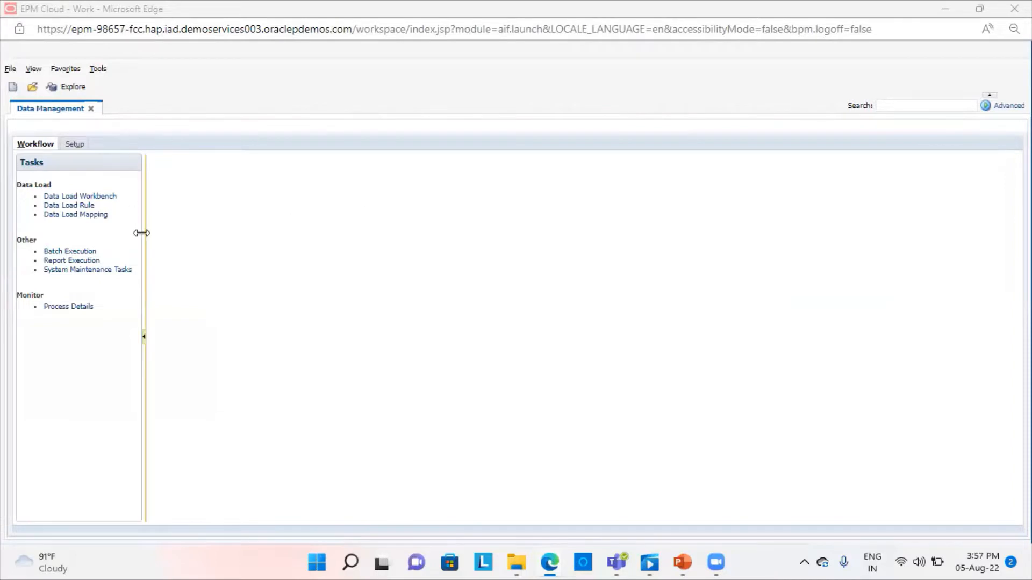
- Add a source system named DDX with the type Oracle ERP Cloud in the Data Management setup and save it
{"action": "left_click", "coordinate": [75, 145]}
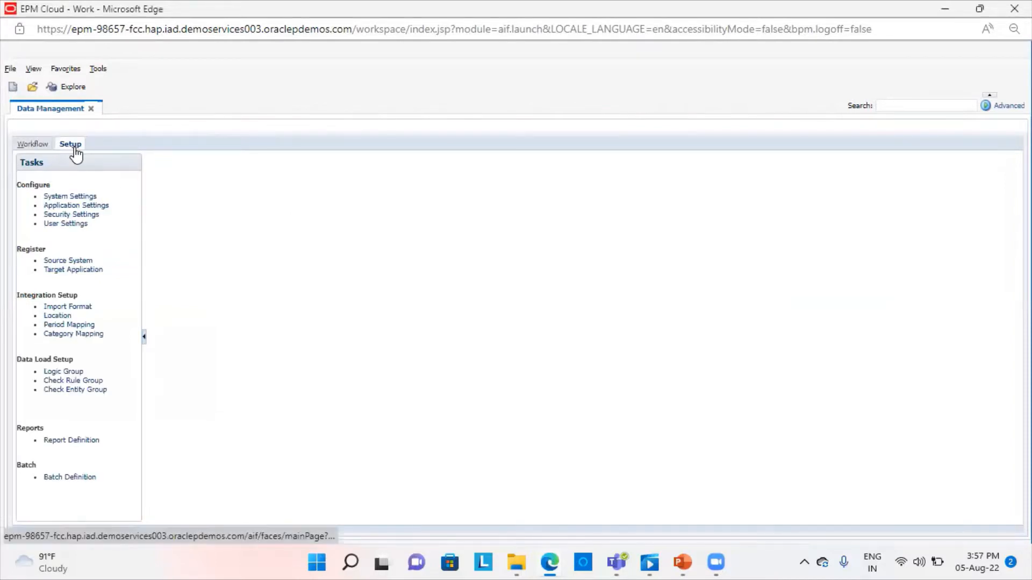
{"action": "left_click", "coordinate": [72, 261]}
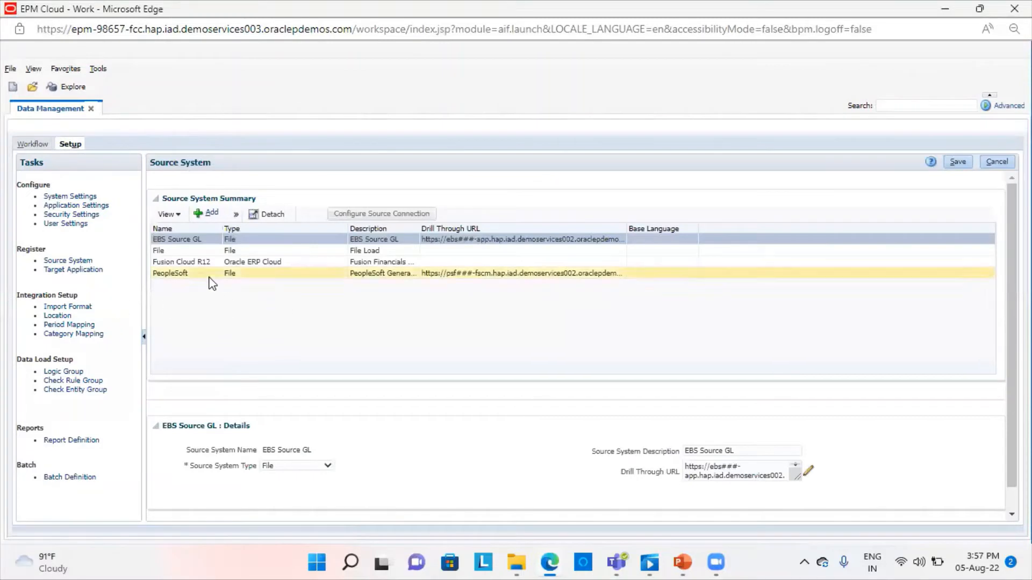
{"action": "scroll", "coordinate": [339, 406], "scroll_direction": "down", "scroll_amount": 1}
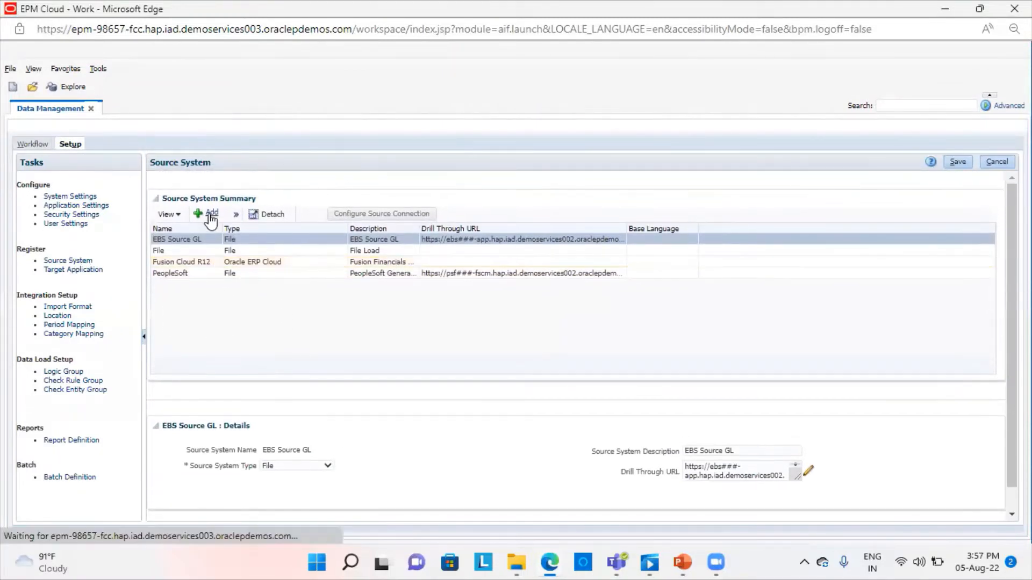
{"action": "left_click", "coordinate": [213, 215]}
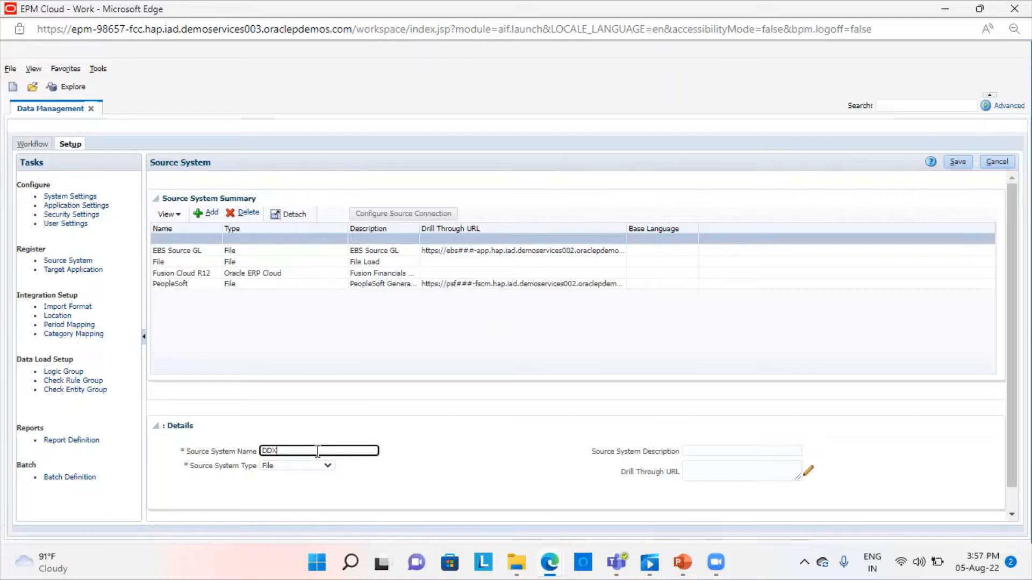
{"action": "left_click", "coordinate": [292, 466]}
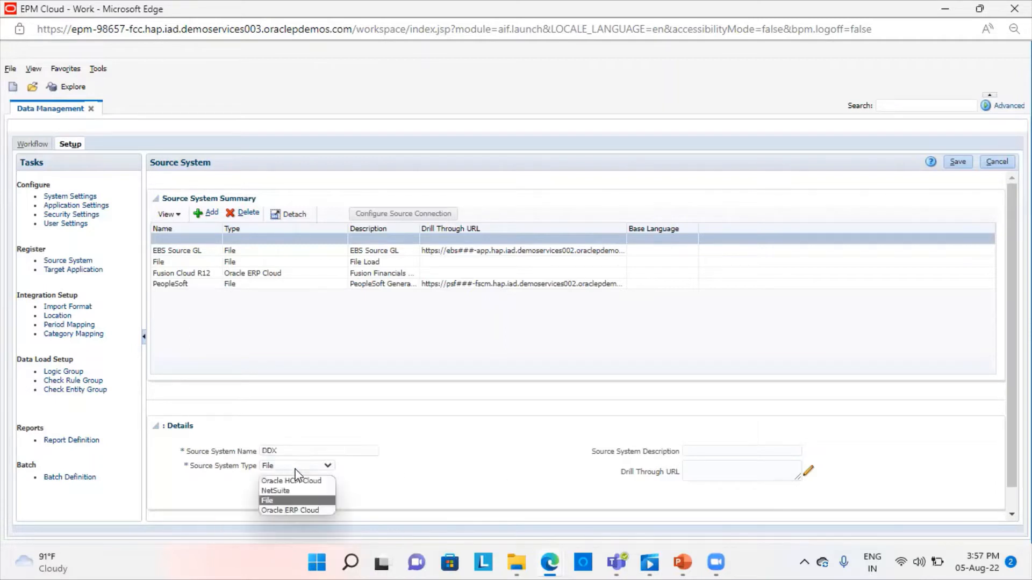
{"action": "left_click", "coordinate": [317, 511]}
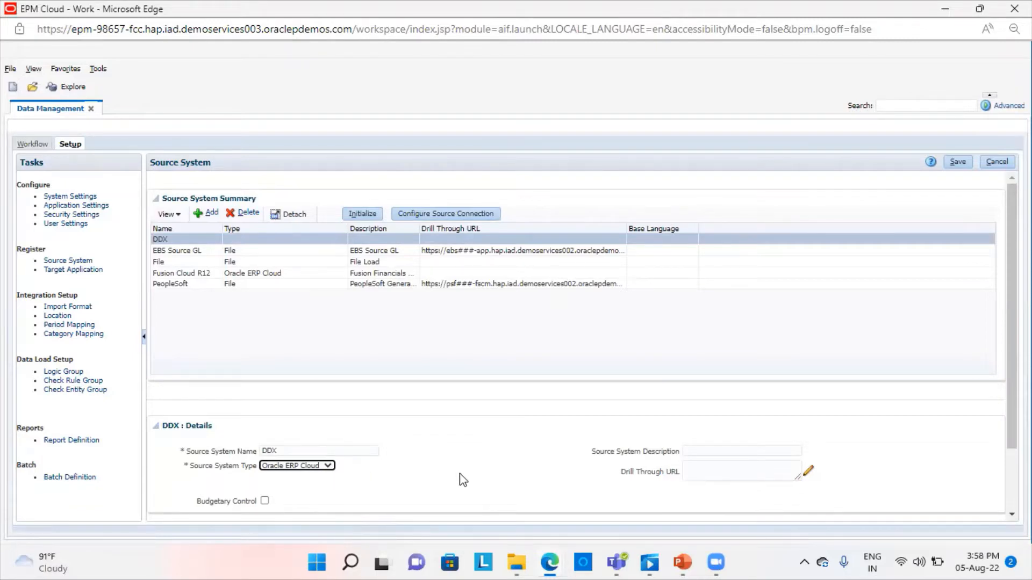
{"action": "scroll", "coordinate": [422, 464], "scroll_direction": "down", "scroll_amount": 1}
{"action": "scroll", "coordinate": [423, 464], "scroll_direction": "up", "scroll_amount": 1}
{"action": "left_click", "coordinate": [966, 163]}
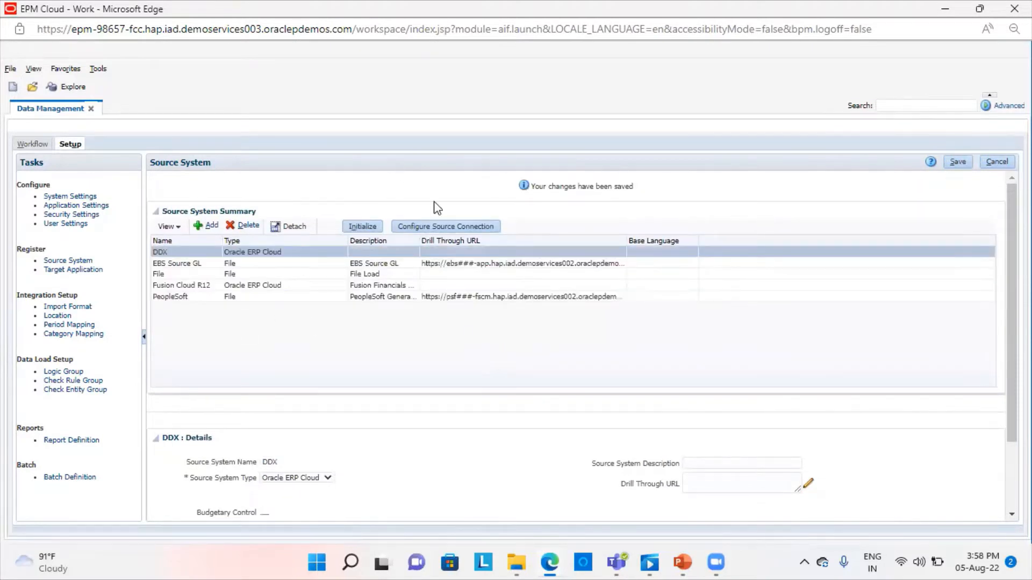
{"action": "left_click", "coordinate": [493, 226]}
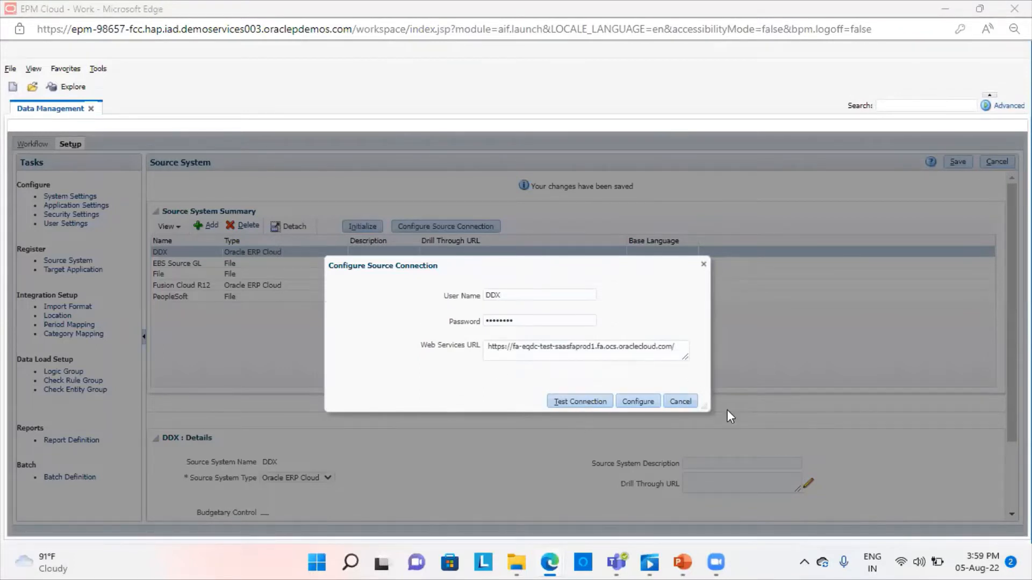
{"action": "left_click", "coordinate": [647, 404]}
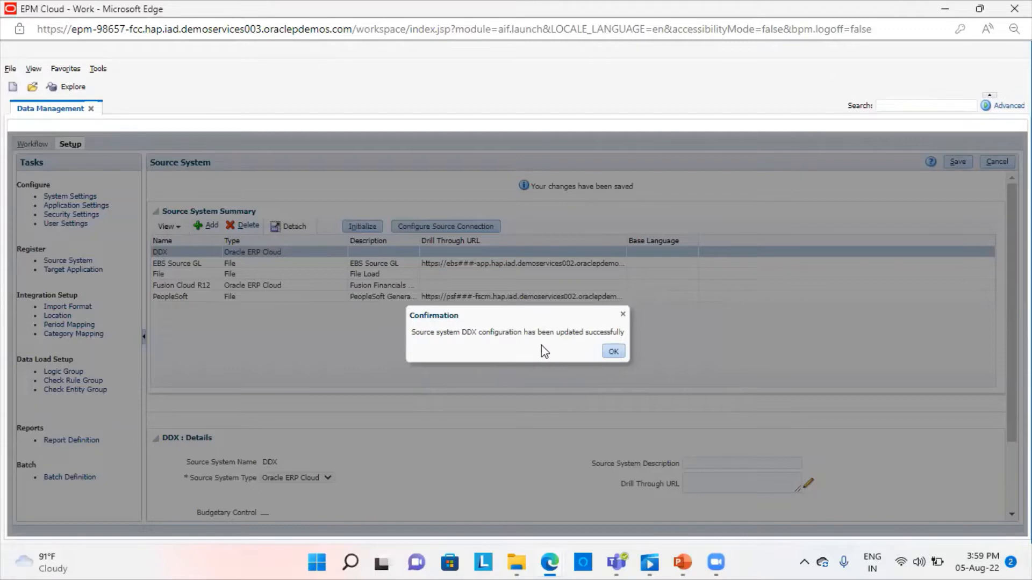
{"action": "left_click", "coordinate": [613, 352]}
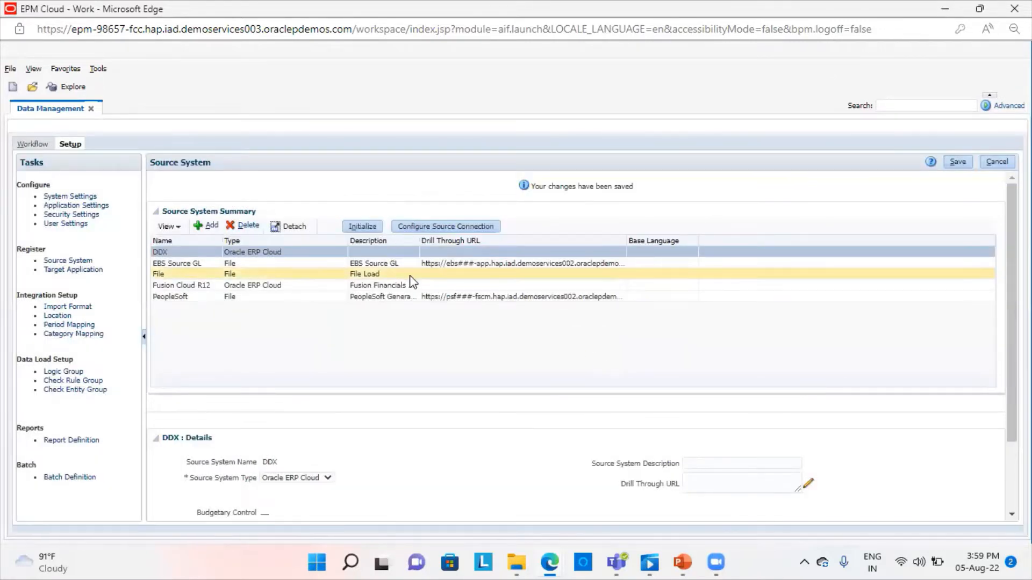
{"action": "left_click", "coordinate": [354, 229]}
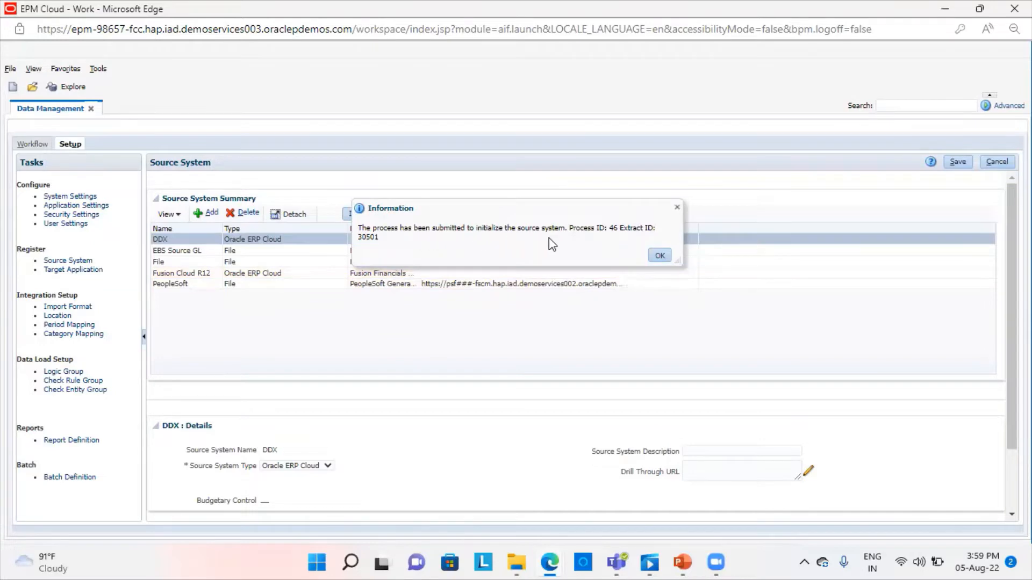
{"action": "left_click", "coordinate": [659, 257]}
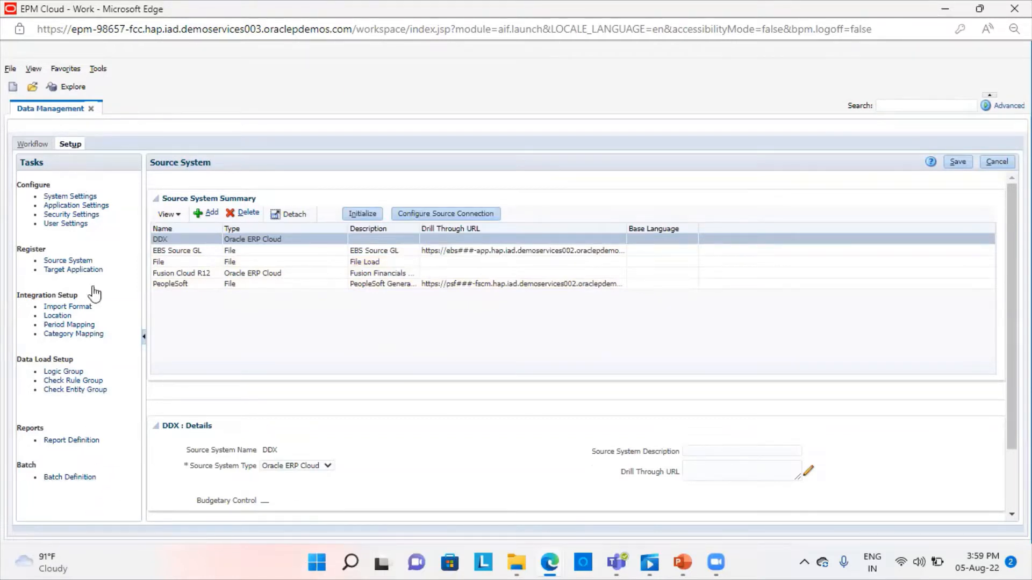
- Monitor the DDX source system initialization in the process details, refreshing its status and reviewing the individual process steps
{"action": "left_click", "coordinate": [36, 144]}
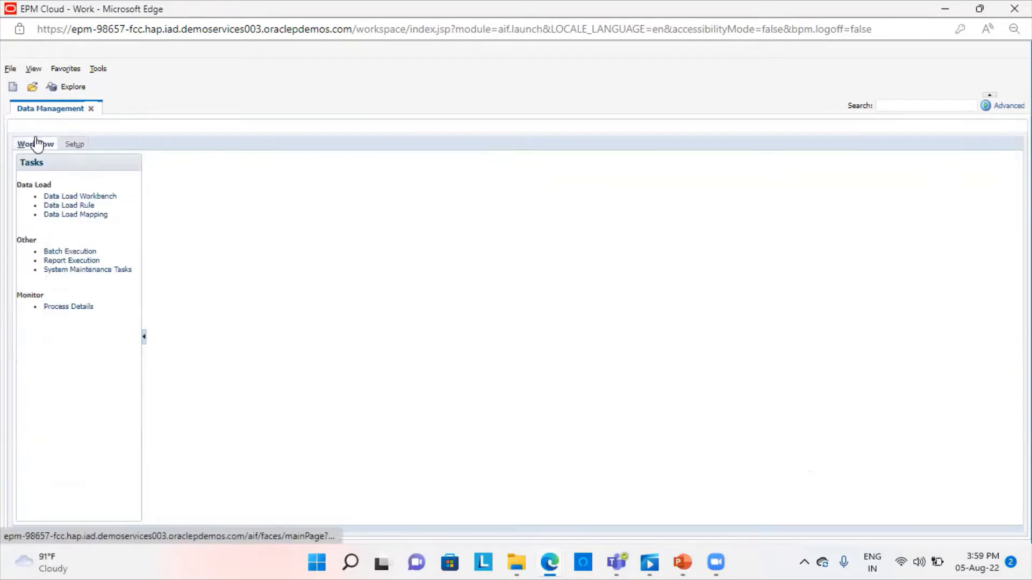
{"action": "left_click", "coordinate": [65, 306]}
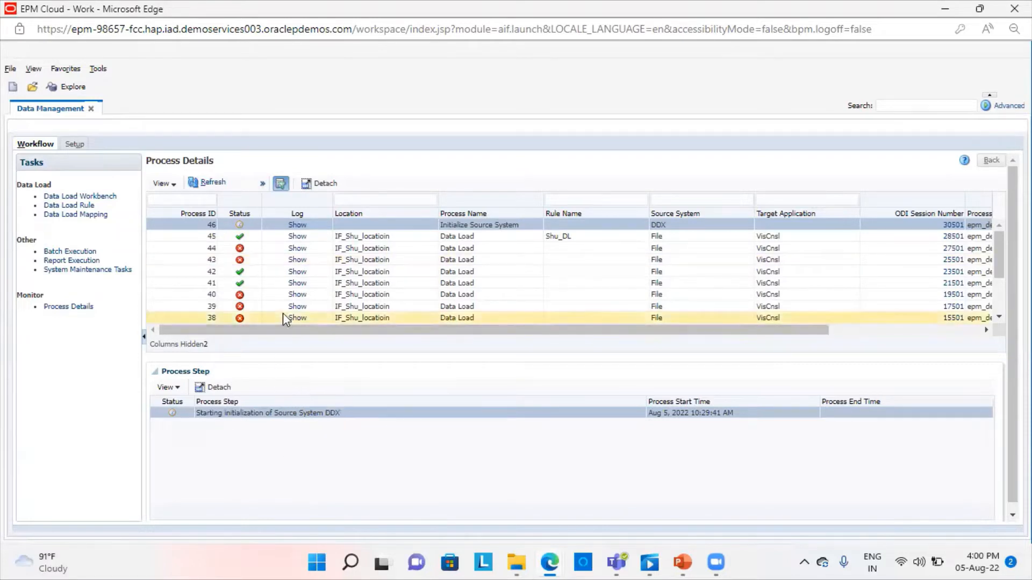
{"action": "left_click", "coordinate": [212, 183]}
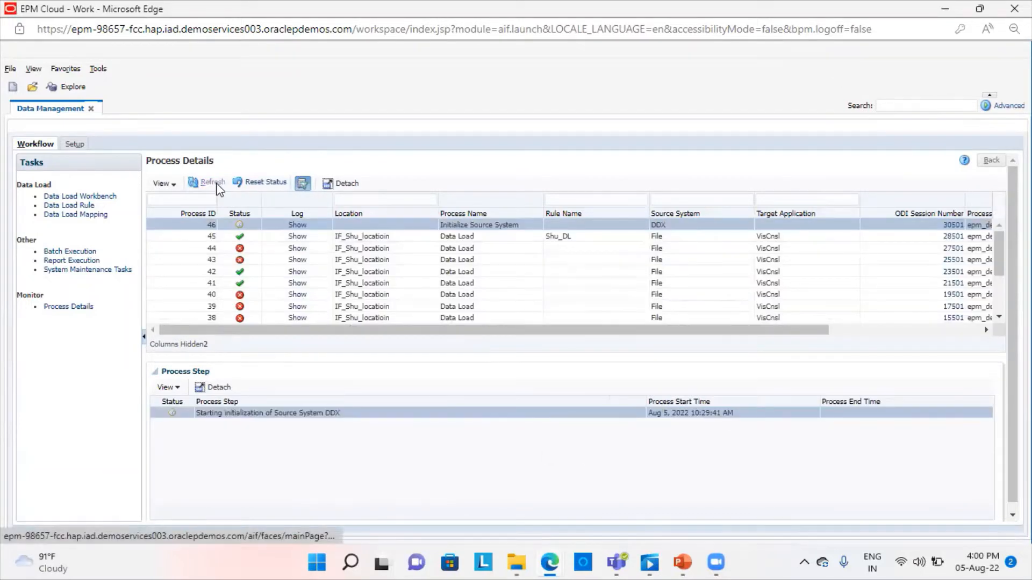
{"action": "left_click", "coordinate": [214, 183]}
{"action": "left_click", "coordinate": [213, 182]}
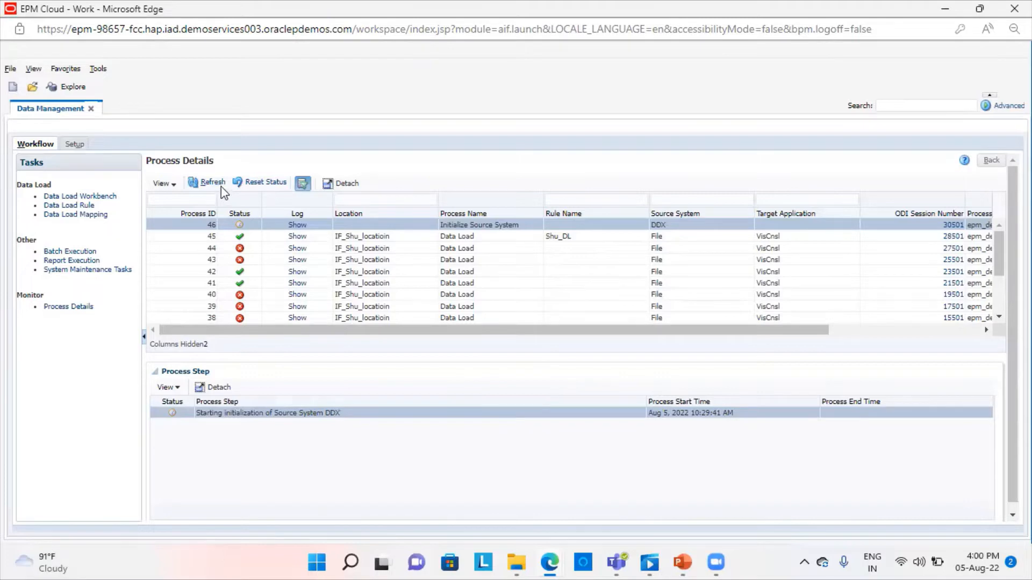
{"action": "left_click", "coordinate": [215, 183]}
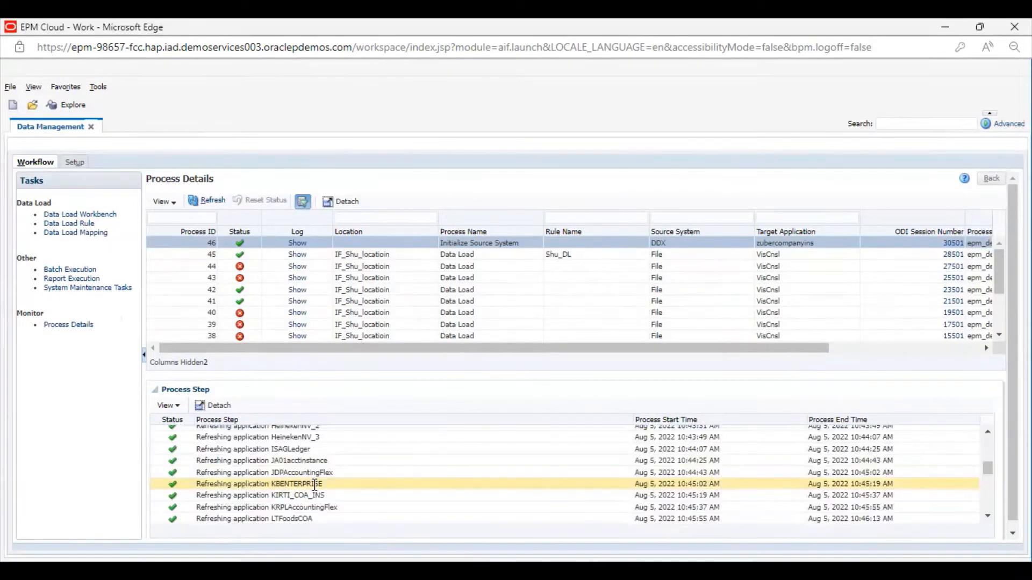
{"action": "scroll", "coordinate": [314, 483], "scroll_direction": "up", "scroll_amount": 10}
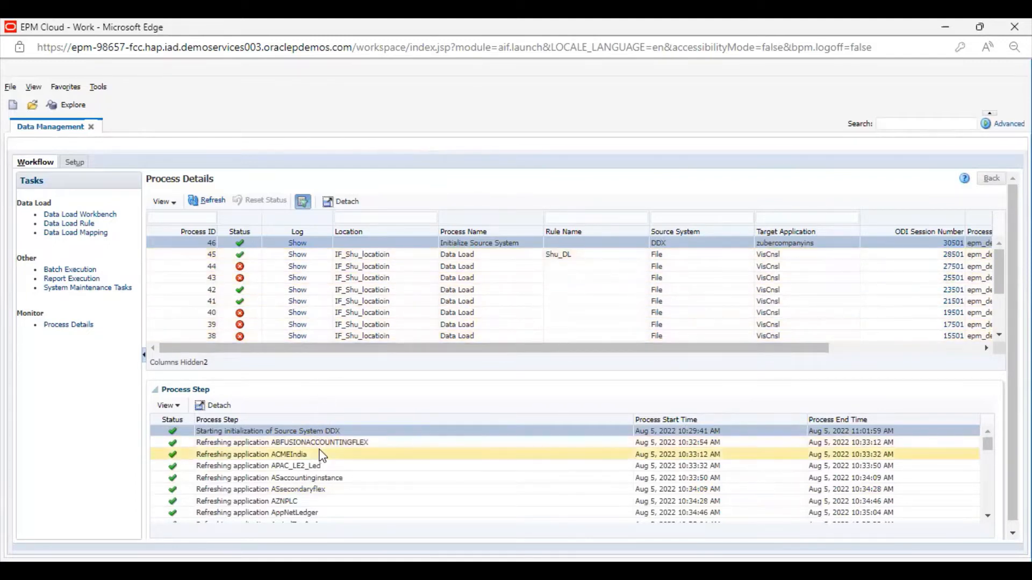
{"action": "scroll", "coordinate": [369, 483], "scroll_direction": "down", "scroll_amount": 2}
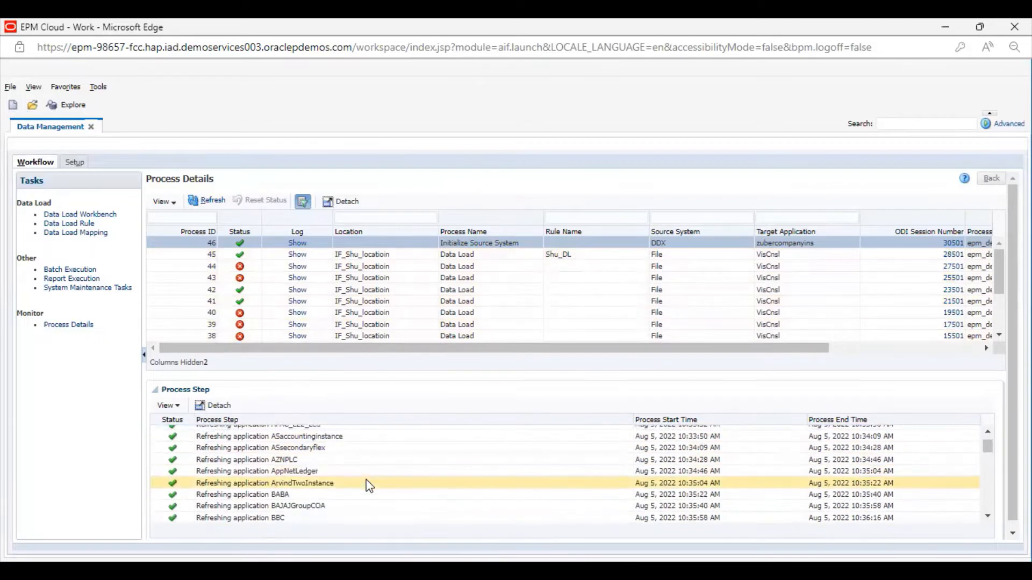
{"action": "scroll", "coordinate": [369, 485], "scroll_direction": "down", "scroll_amount": 6}
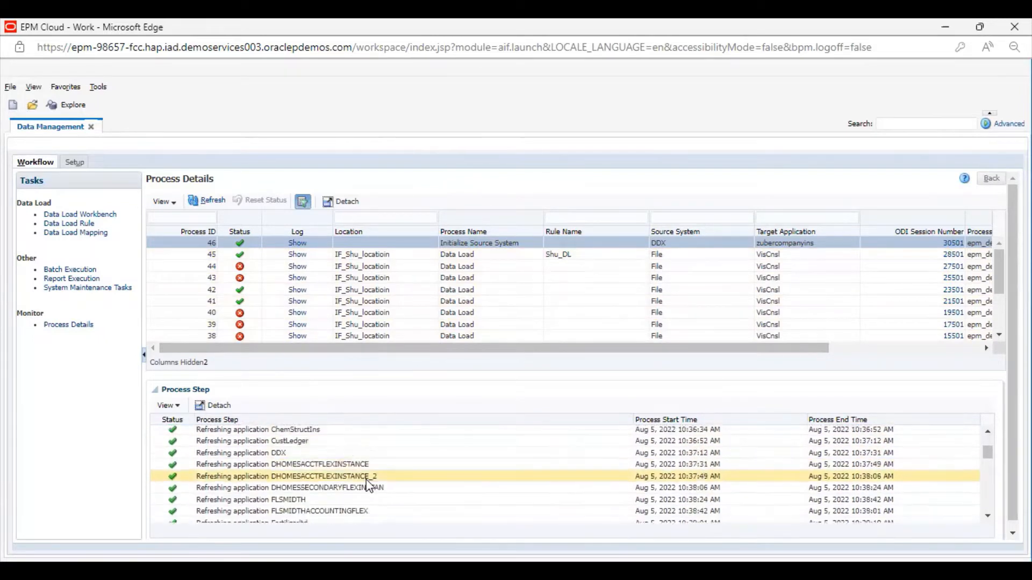
{"action": "scroll", "coordinate": [368, 483], "scroll_direction": "down", "scroll_amount": 5}
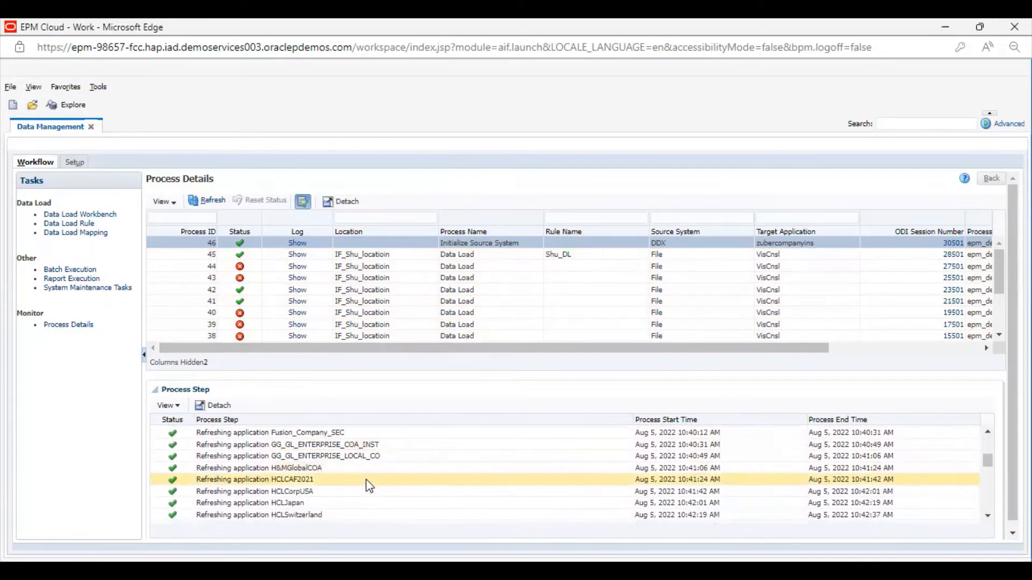
{"action": "scroll", "coordinate": [369, 486], "scroll_direction": "down", "scroll_amount": 12}
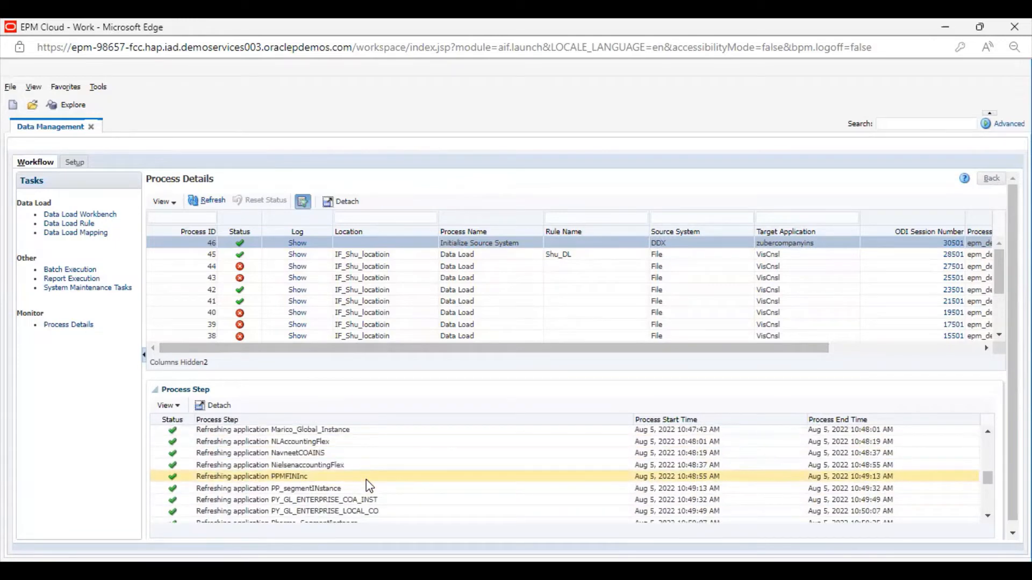
- Select the VisCnsl consolidation application among the target applications in the setup and save it
{"action": "left_click", "coordinate": [75, 164]}
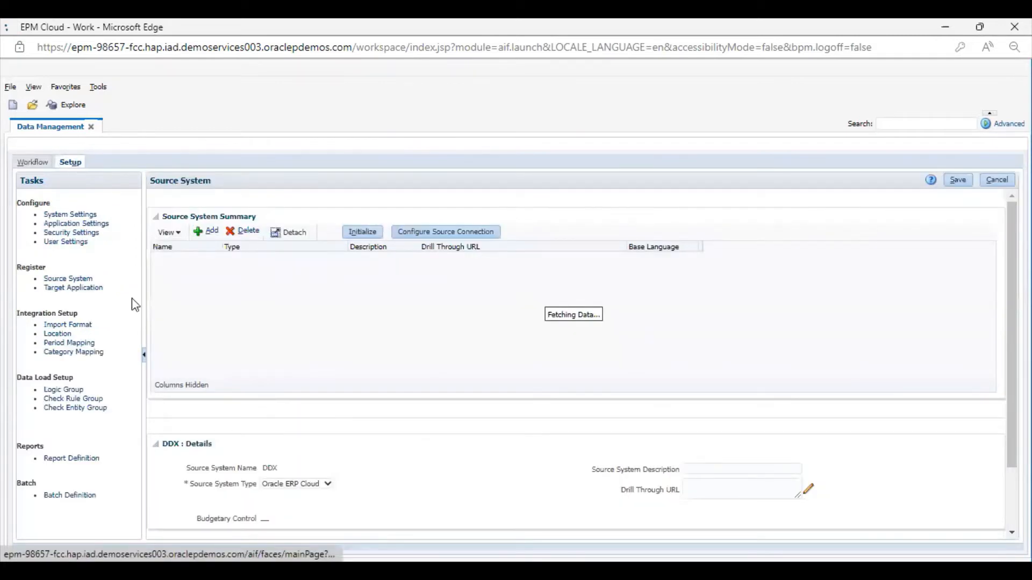
{"action": "left_click", "coordinate": [87, 289]}
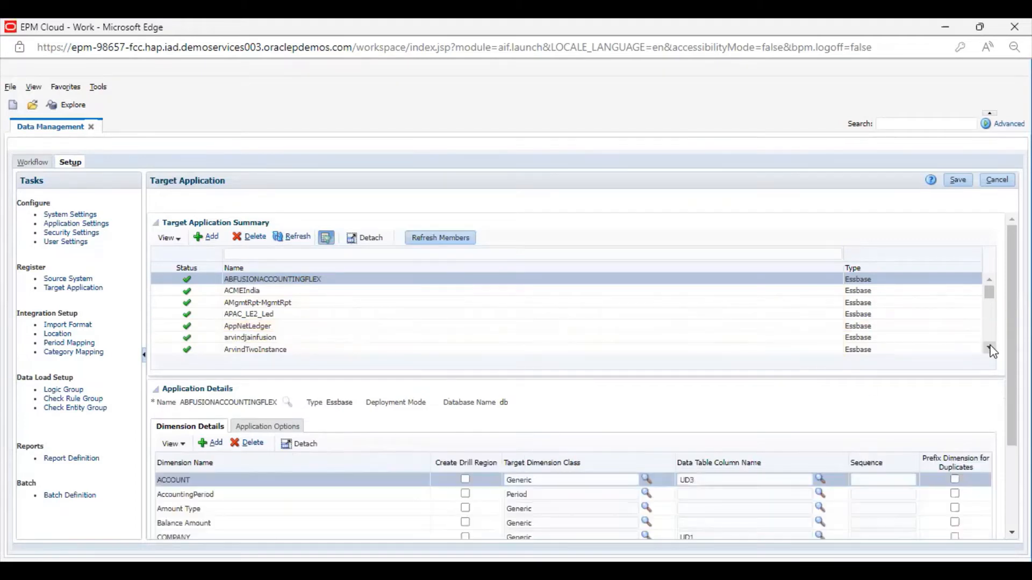
{"action": "scroll", "coordinate": [993, 284], "scroll_direction": "down", "scroll_amount": 5}
{"action": "left_click", "coordinate": [991, 280]}
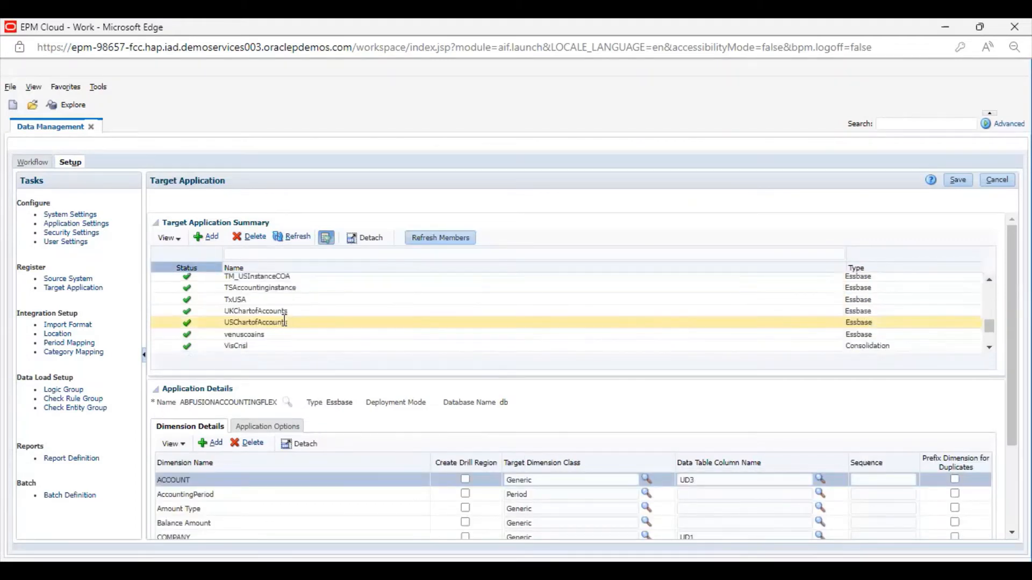
{"action": "left_click", "coordinate": [260, 346]}
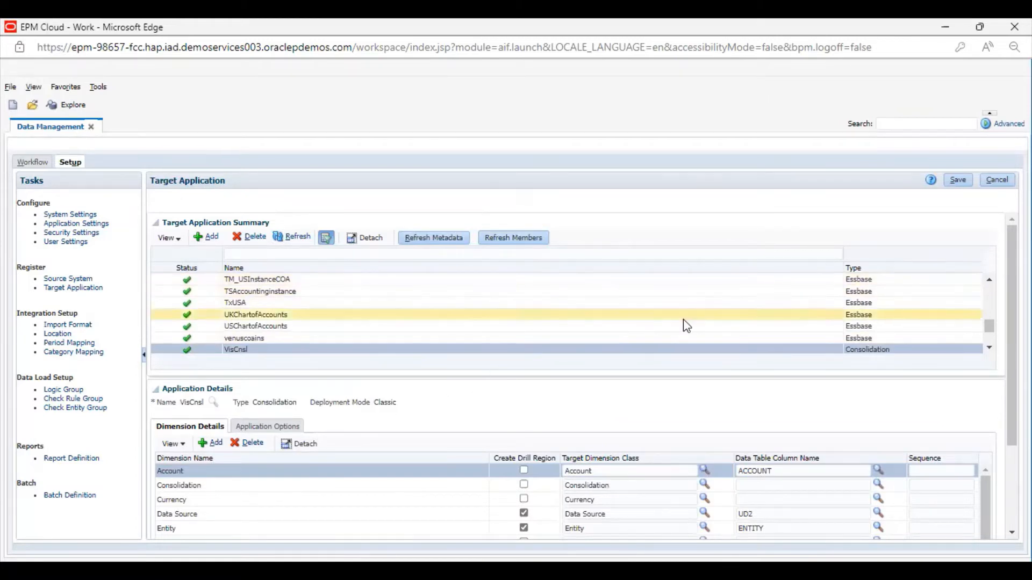
{"action": "left_click", "coordinate": [955, 183]}
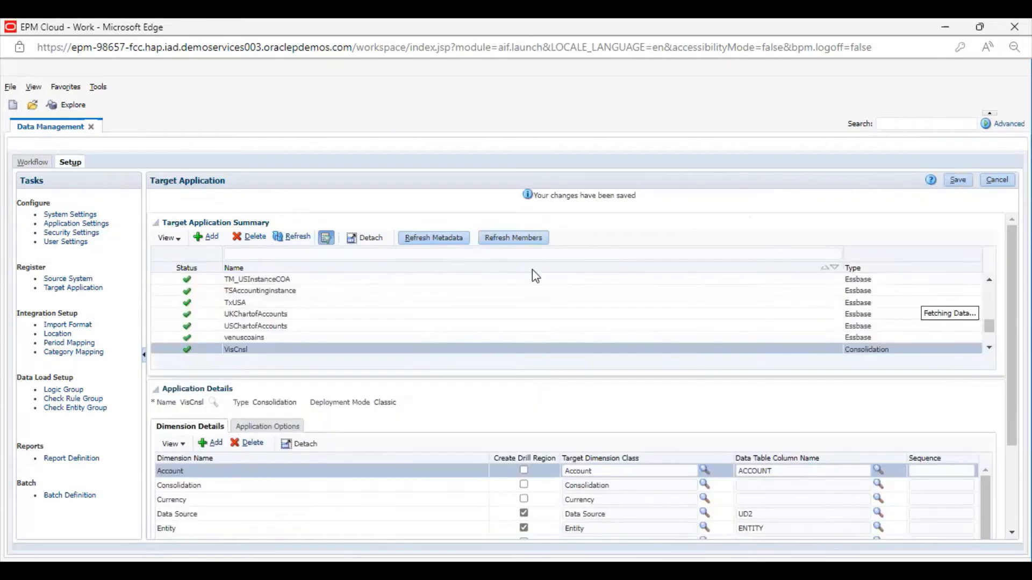
- Add a new import format and name it IntegrationDemo_IMF
{"action": "left_click", "coordinate": [84, 324]}
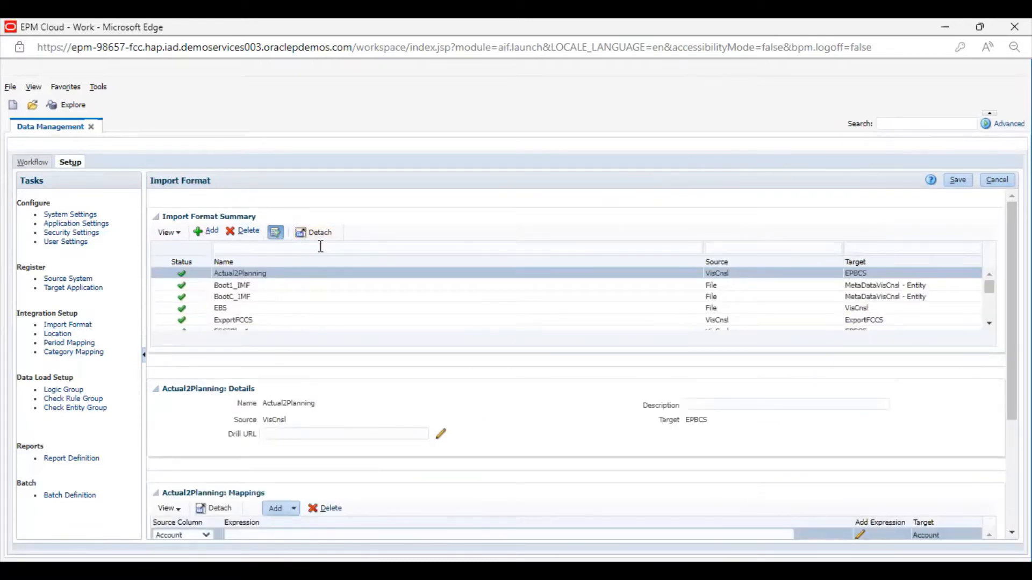
{"action": "left_click", "coordinate": [213, 233]}
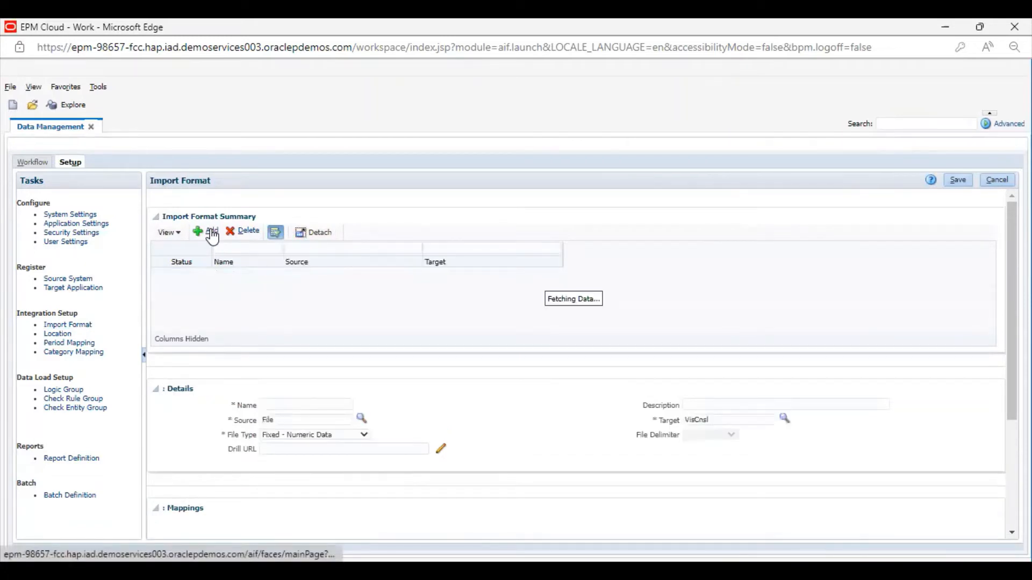
{"action": "left_click", "coordinate": [305, 406]}
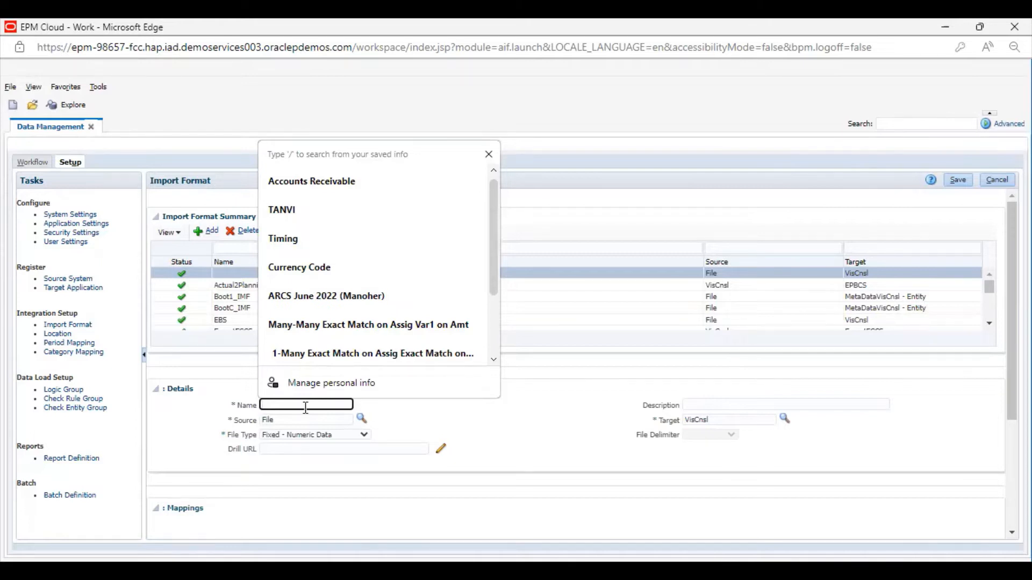
{"action": "type", "text": "Integratio"}
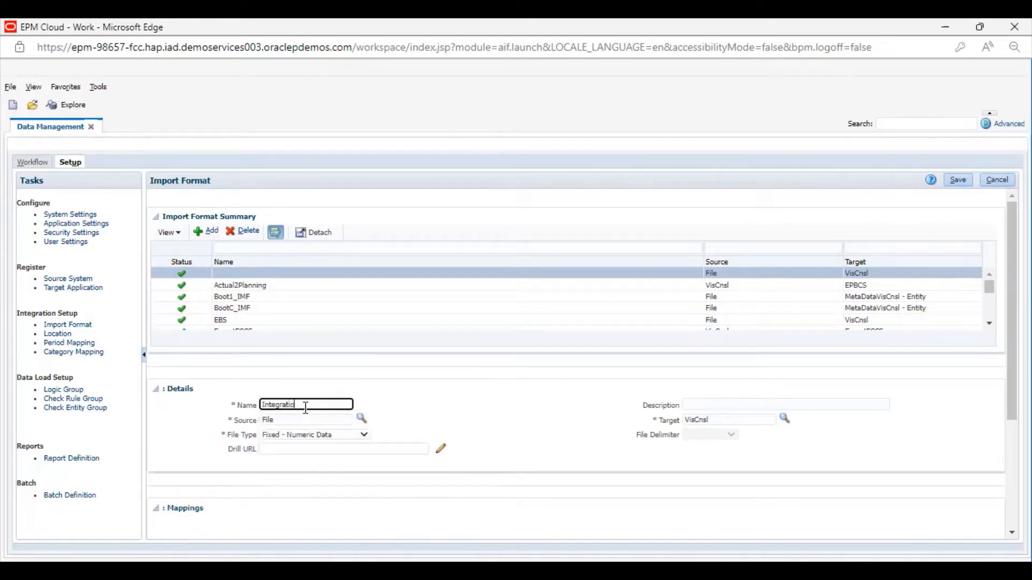
{"action": "type", "text": "nDemo_IMF"}
- Set the source of the IntegrationDemo_IMF import format to DDX and save the import format
{"action": "left_click", "coordinate": [362, 418]}
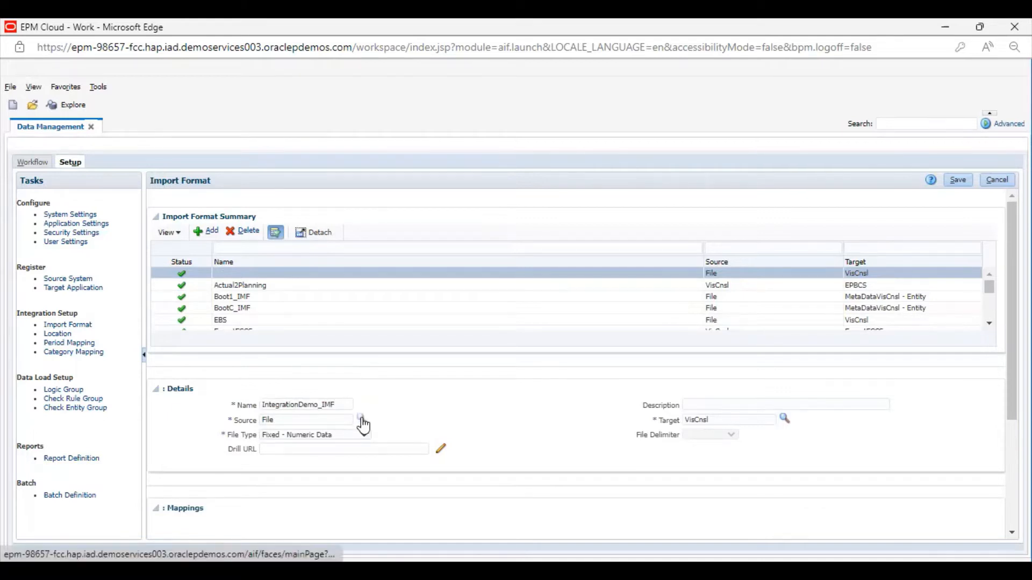
{"action": "left_click", "coordinate": [362, 420]}
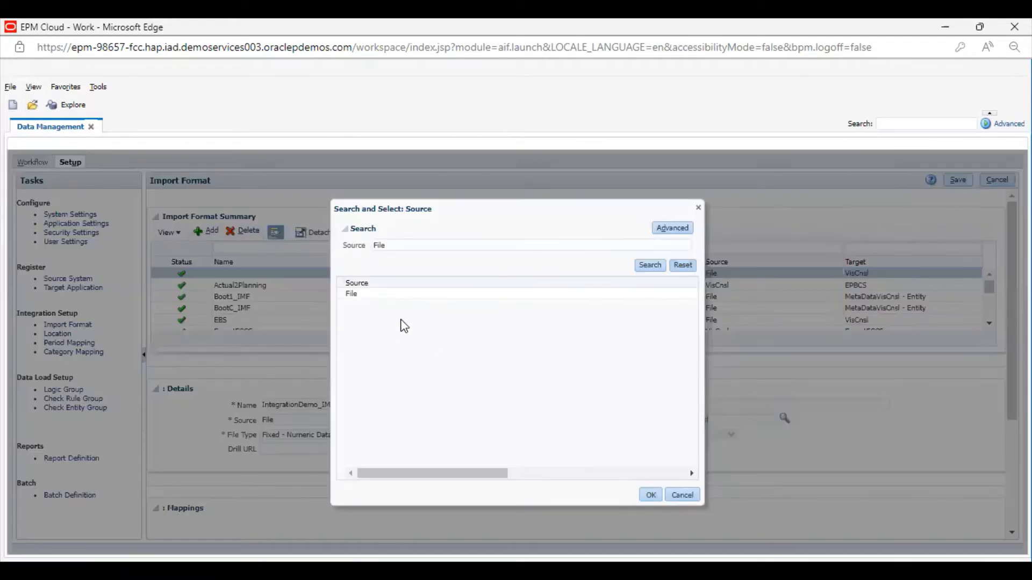
{"action": "left_click", "coordinate": [688, 266]}
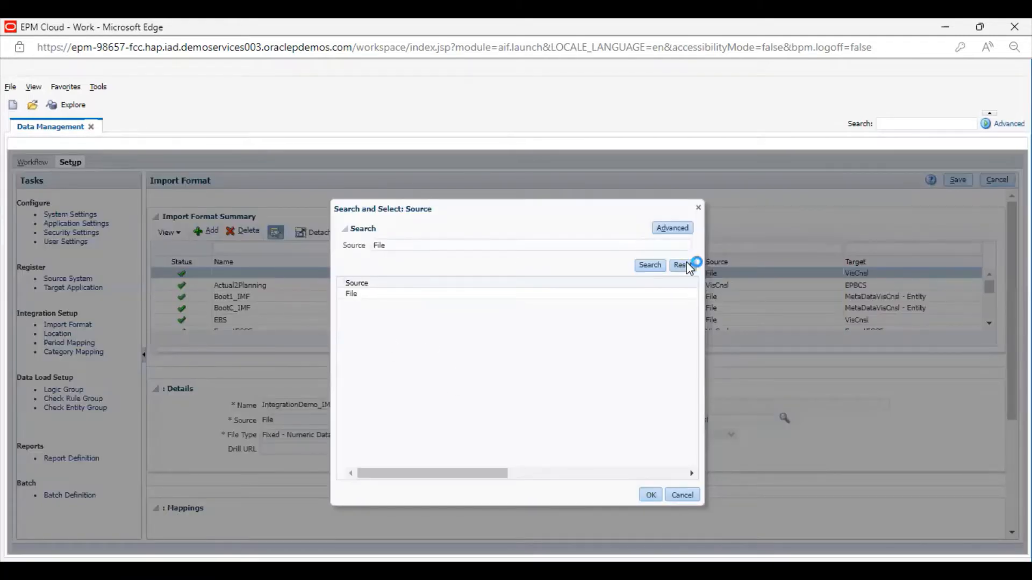
{"action": "left_click", "coordinate": [645, 263]}
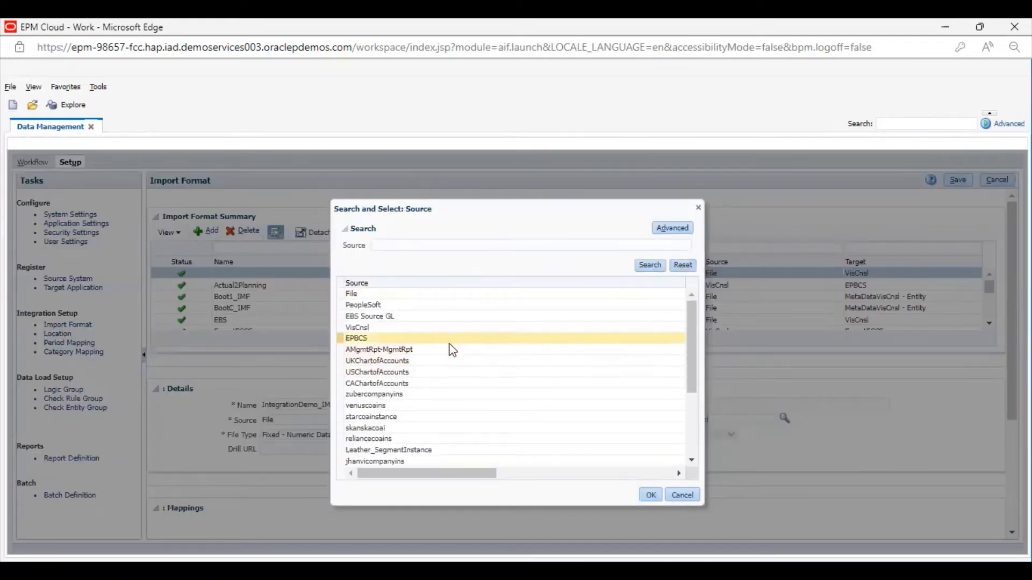
{"action": "scroll", "coordinate": [453, 350], "scroll_direction": "down", "scroll_amount": 5}
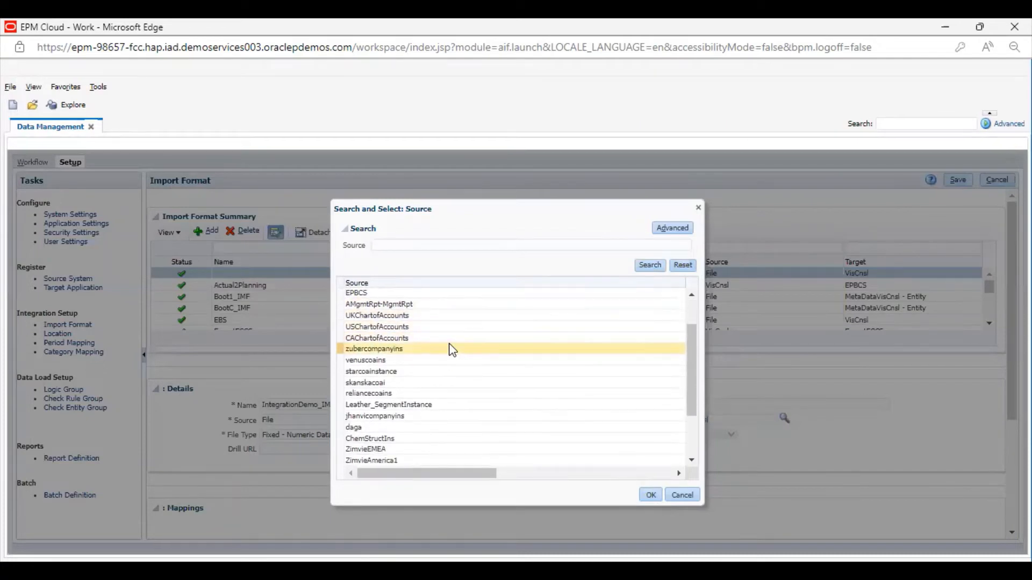
{"action": "scroll", "coordinate": [450, 347], "scroll_direction": "down", "scroll_amount": 15}
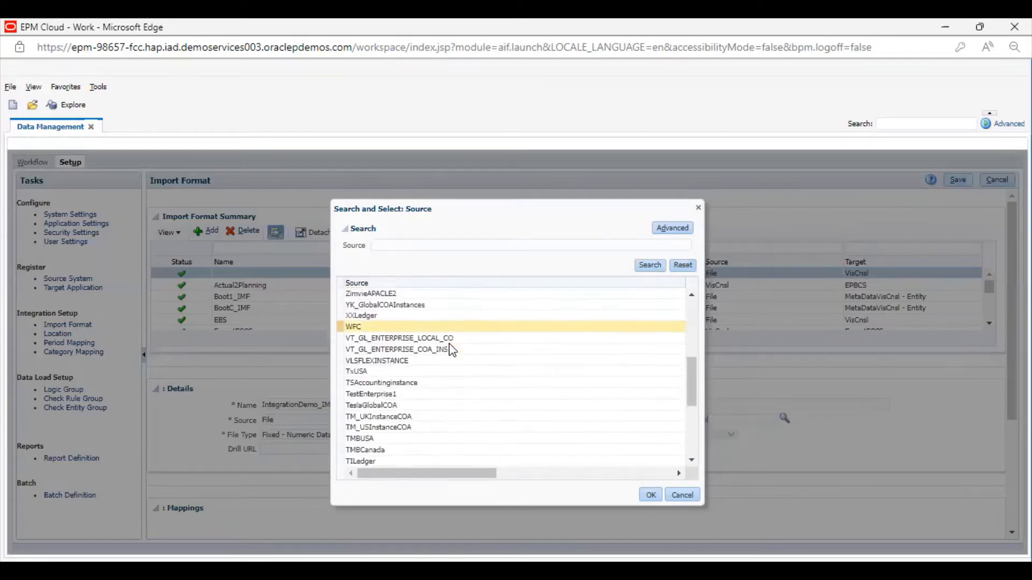
{"action": "scroll", "coordinate": [453, 351], "scroll_direction": "down", "scroll_amount": 12}
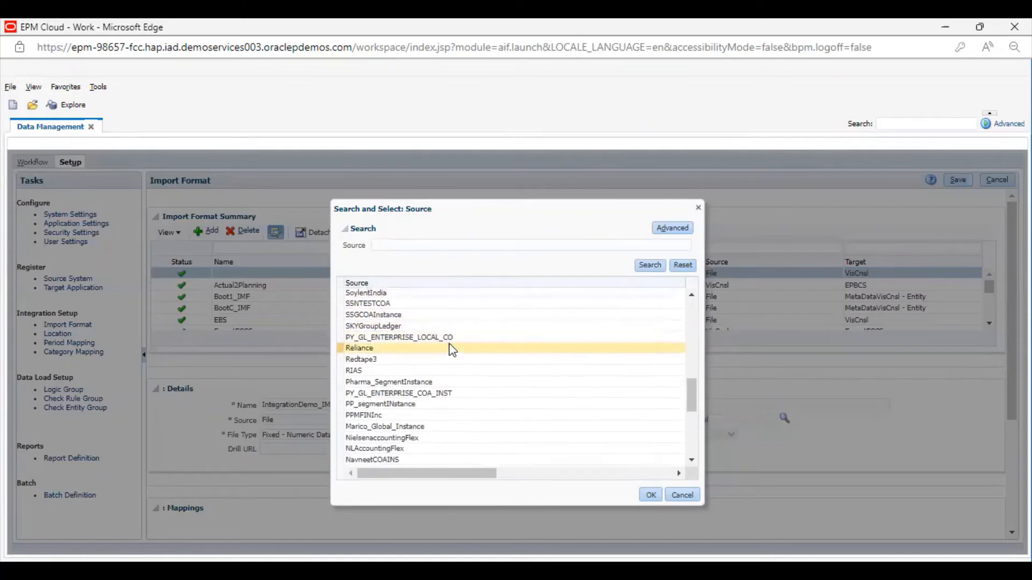
{"action": "scroll", "coordinate": [449, 342], "scroll_direction": "down", "scroll_amount": 12}
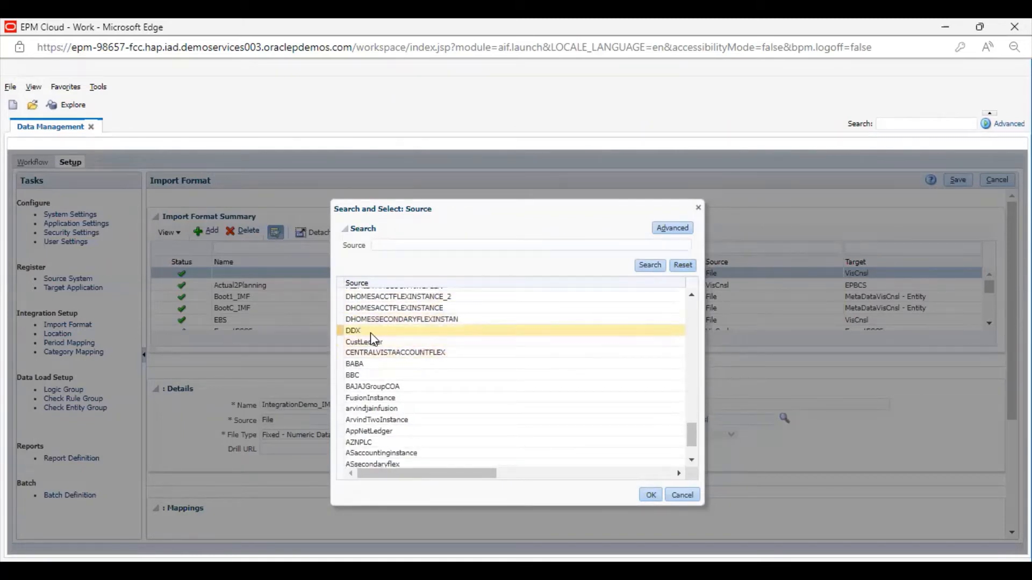
{"action": "left_click", "coordinate": [378, 331]}
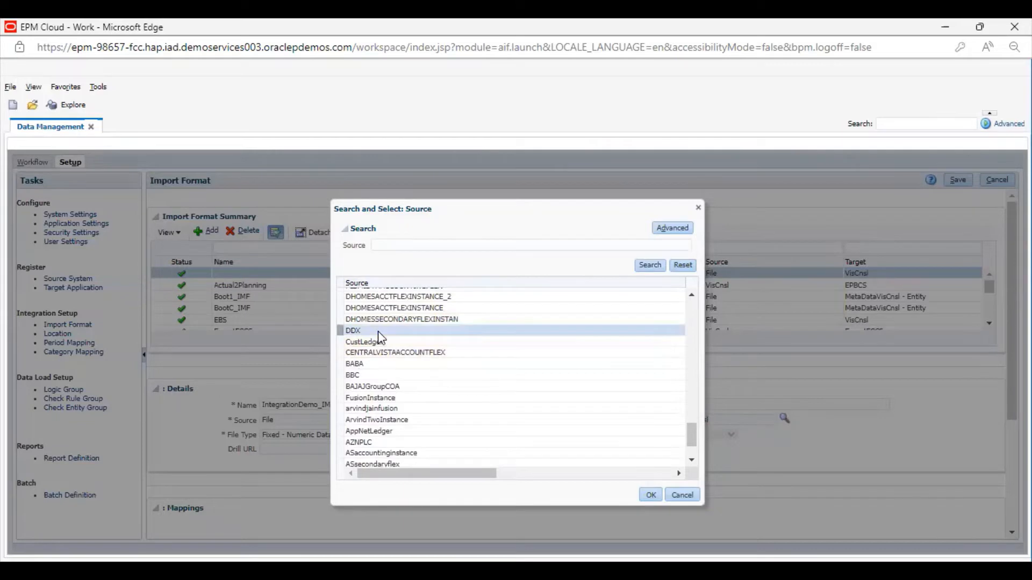
{"action": "left_click", "coordinate": [651, 495]}
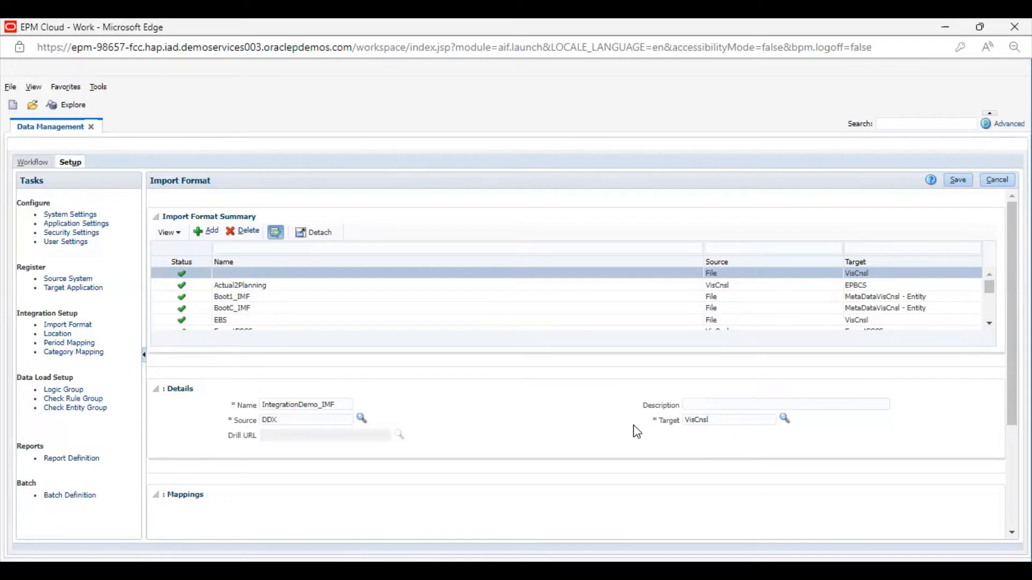
{"action": "scroll", "coordinate": [590, 440], "scroll_direction": "down", "scroll_amount": 3}
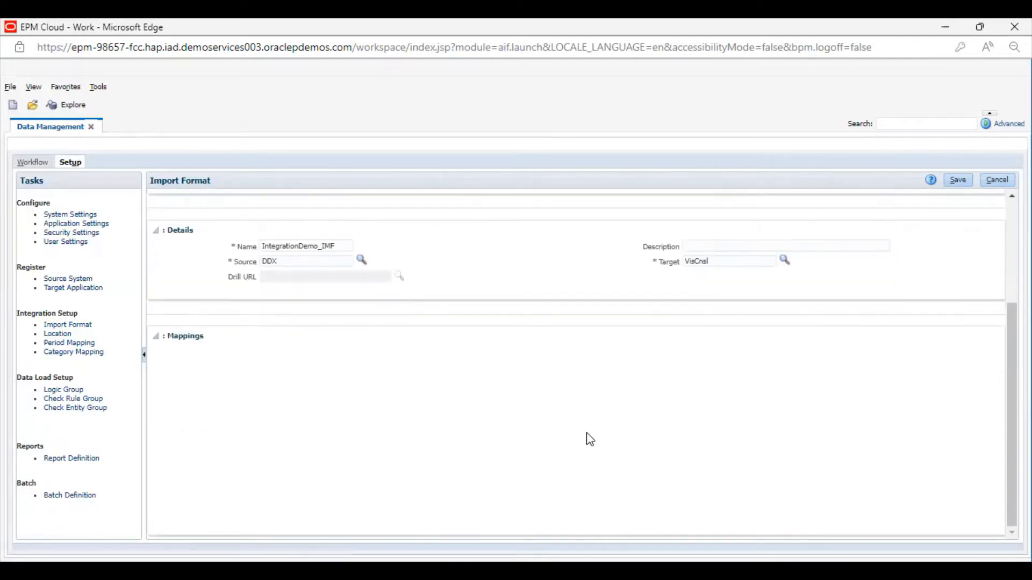
{"action": "left_click", "coordinate": [960, 180]}
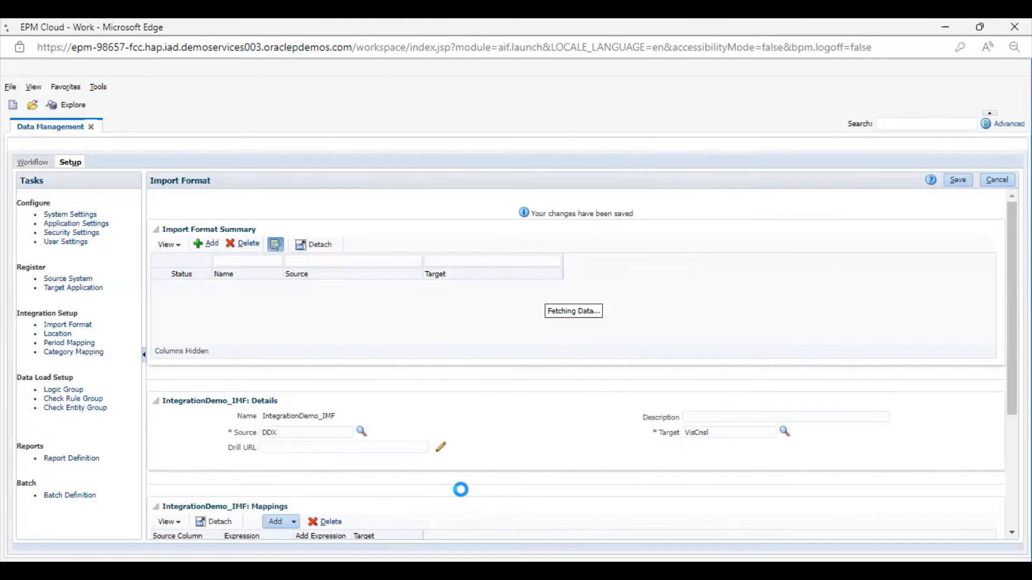
- In the import format mappings, map source column Account to target Account and source column Amount to target Amount
{"action": "scroll", "coordinate": [474, 431], "scroll_direction": "down", "scroll_amount": 3}
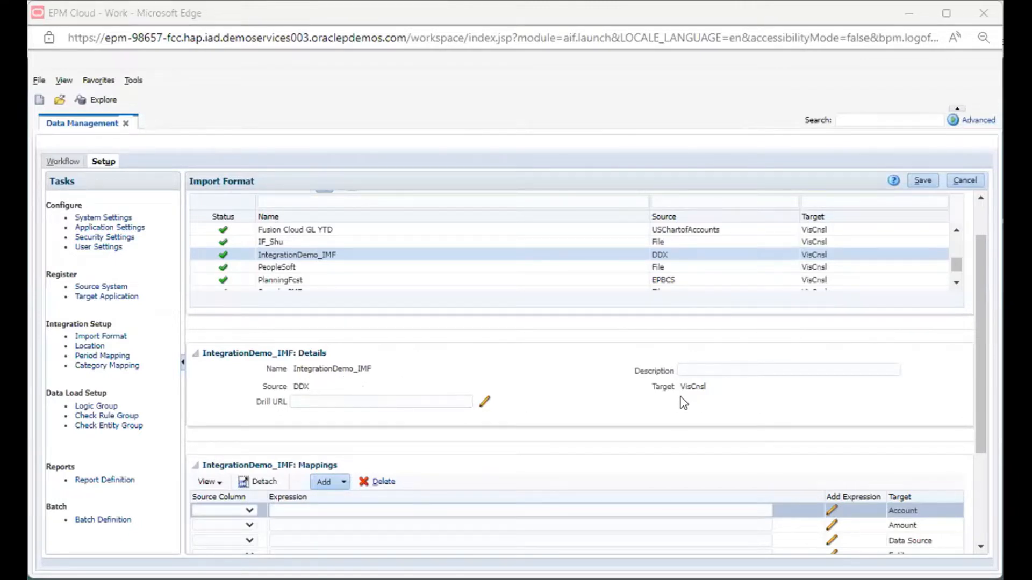
{"action": "scroll", "coordinate": [612, 473], "scroll_direction": "down", "scroll_amount": 1}
{"action": "scroll", "coordinate": [612, 473], "scroll_direction": "down", "scroll_amount": 2}
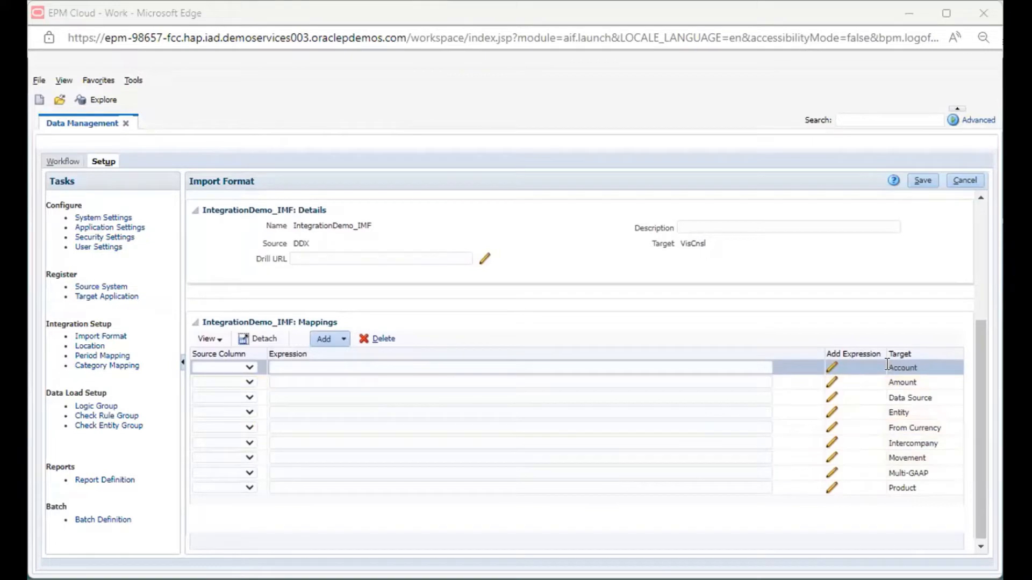
{"action": "left_click_drag", "start_coordinate": [887, 367], "coordinate": [938, 366]}
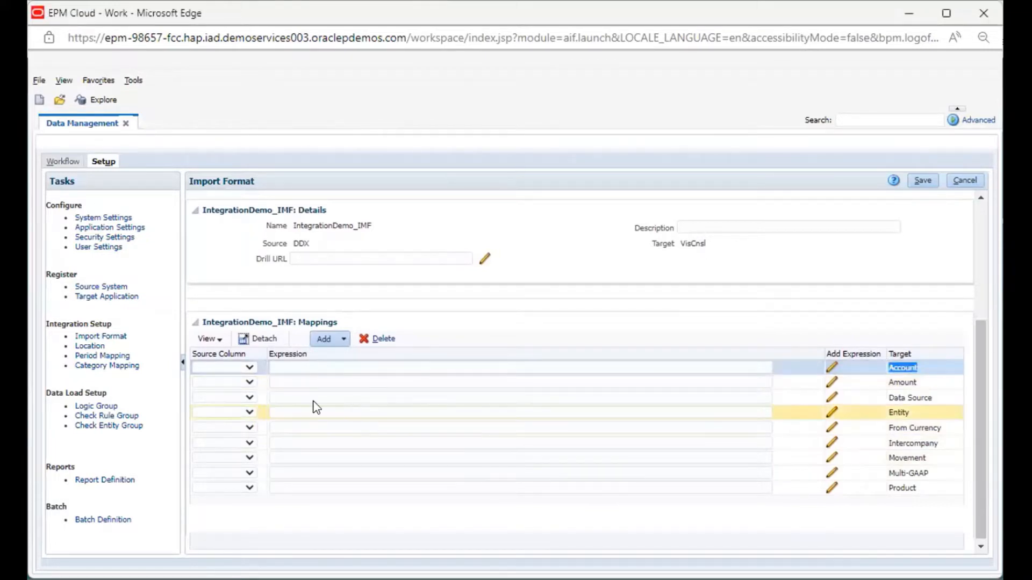
{"action": "left_click", "coordinate": [231, 370]}
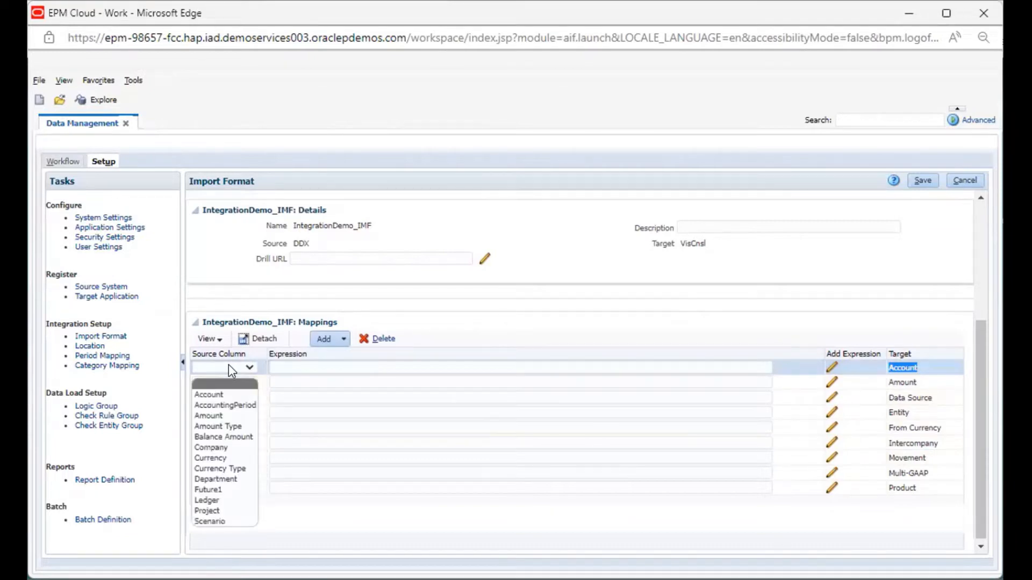
{"action": "left_click", "coordinate": [209, 396]}
{"action": "left_click", "coordinate": [901, 381]}
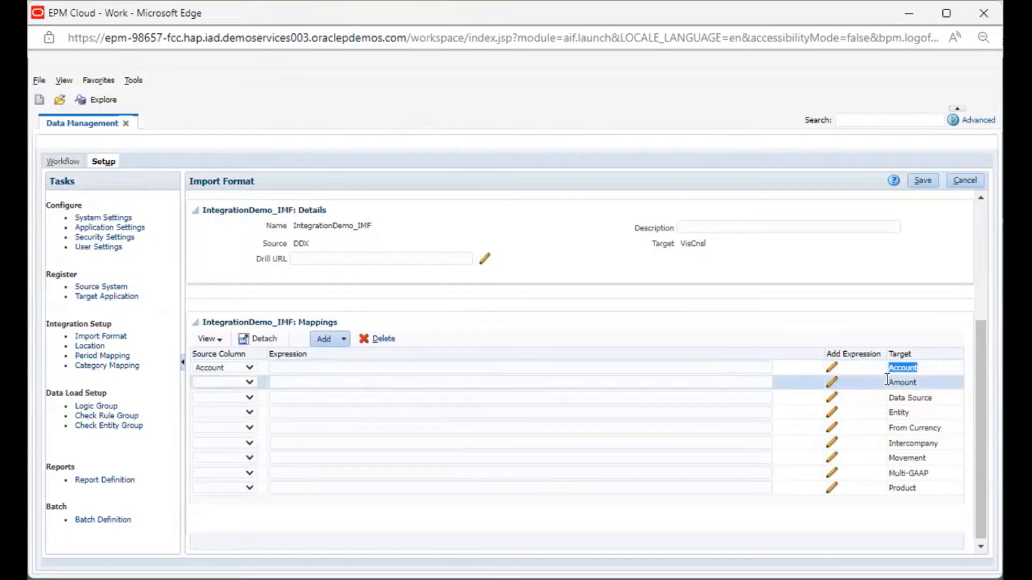
{"action": "left_click_drag", "start_coordinate": [886, 380], "coordinate": [904, 382]}
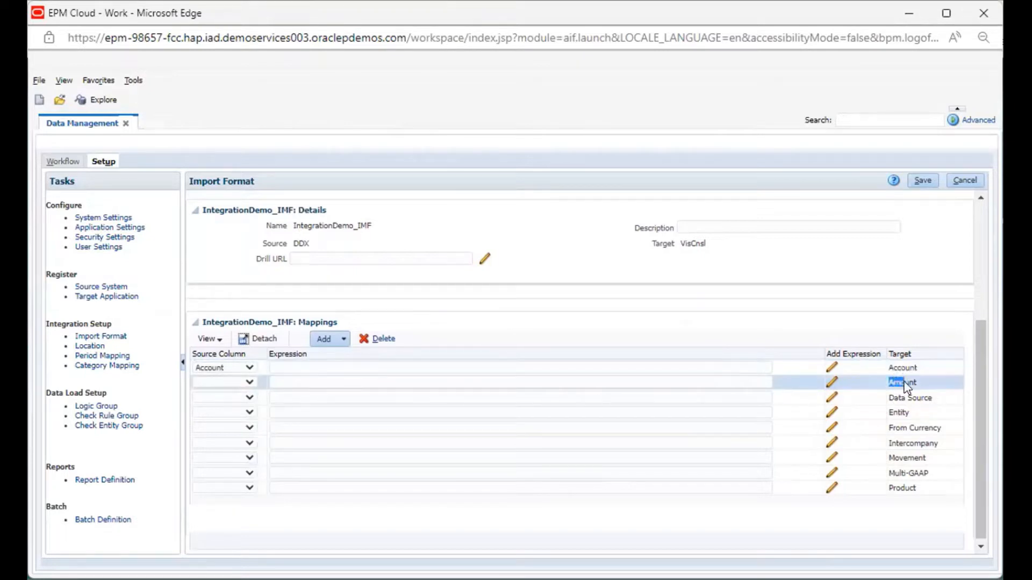
{"action": "left_click", "coordinate": [242, 385]}
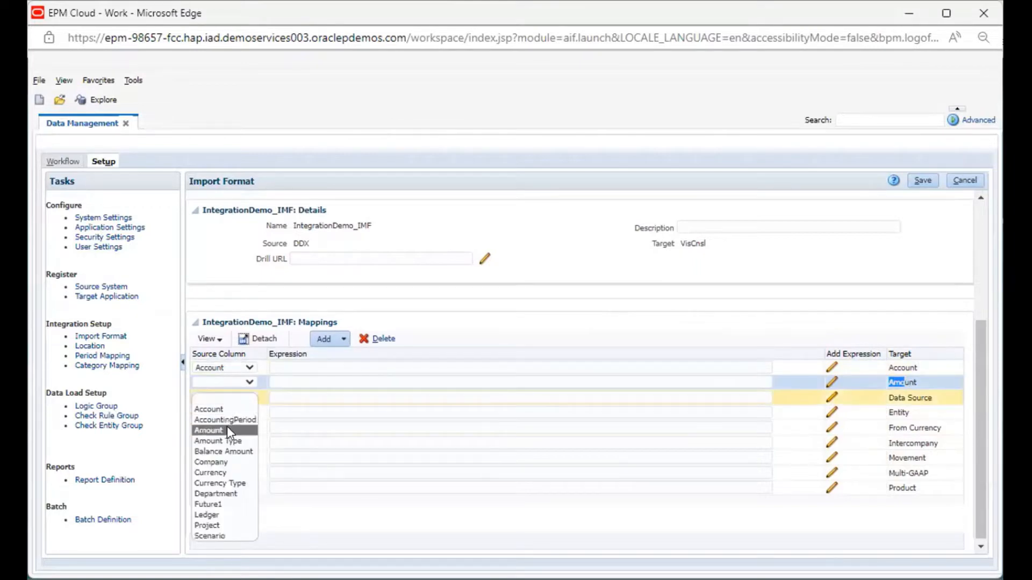
{"action": "left_click", "coordinate": [227, 430]}
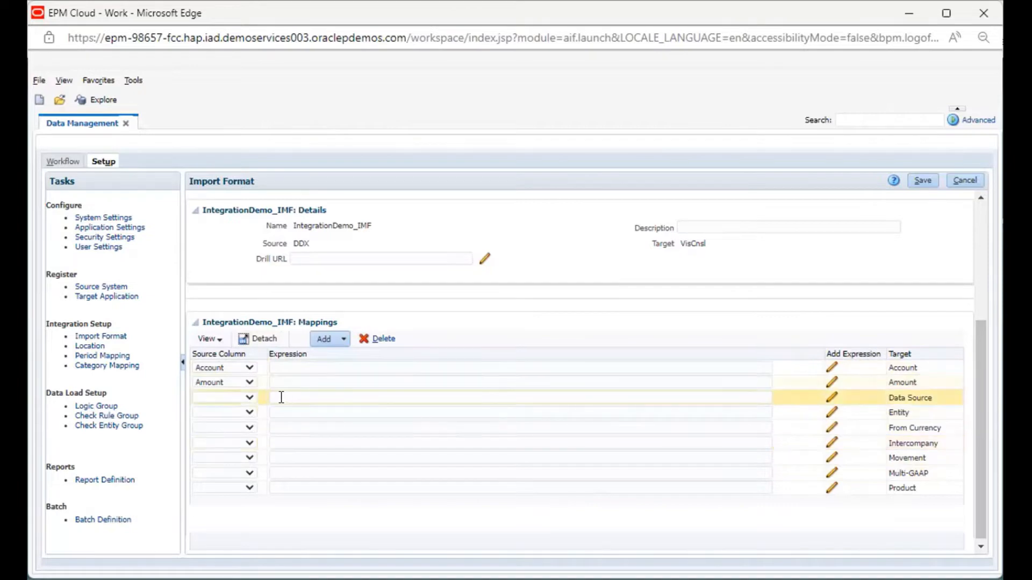
- Map Amount Type with expression FCCS_Managed Data to the Data Source target, and Company with expression C_100 to the Entity target
{"action": "left_click", "coordinate": [242, 399]}
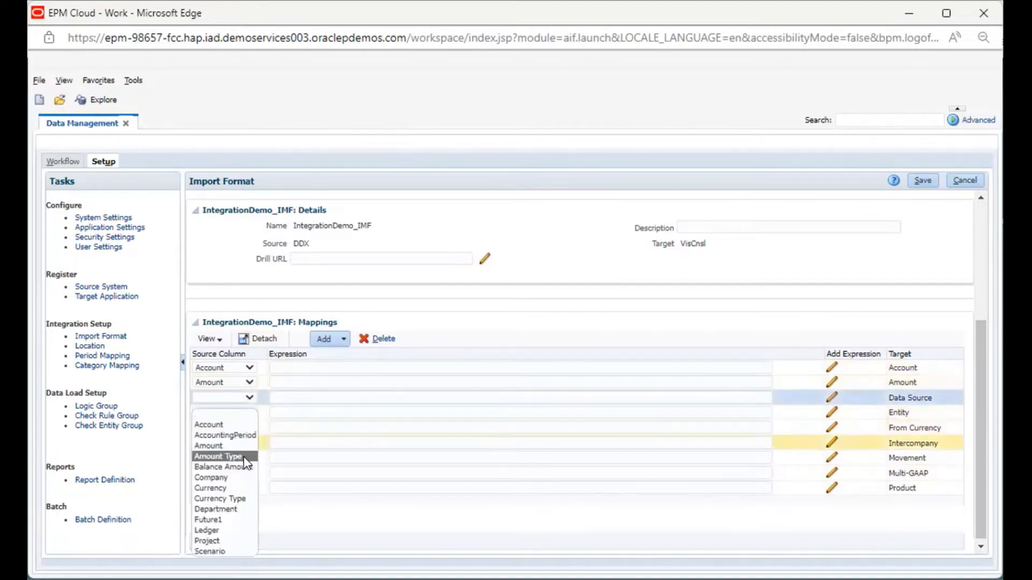
{"action": "left_click", "coordinate": [232, 455]}
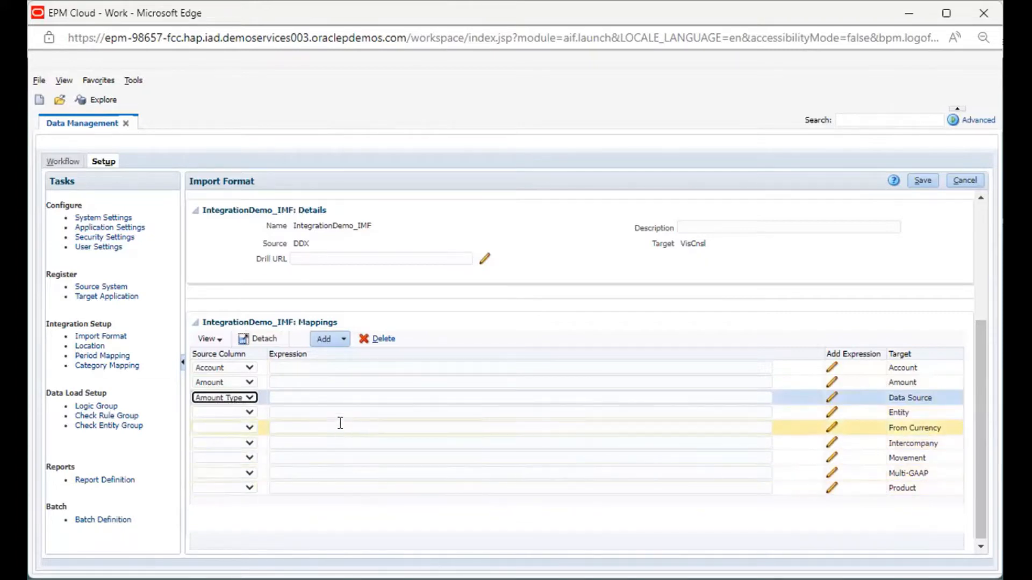
{"action": "left_click", "coordinate": [318, 398]}
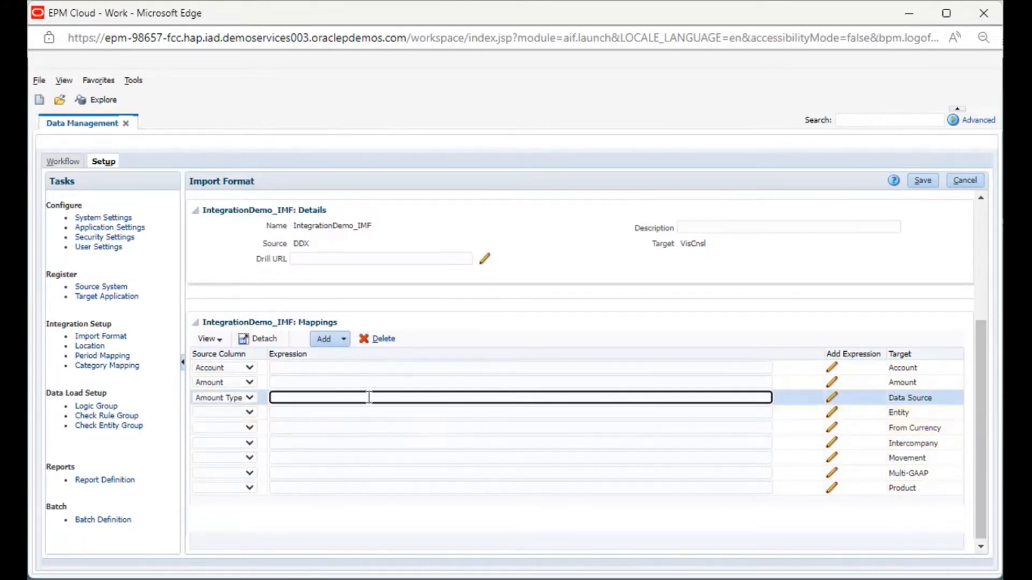
{"action": "type", "text": "FCCS_Managed Data"}
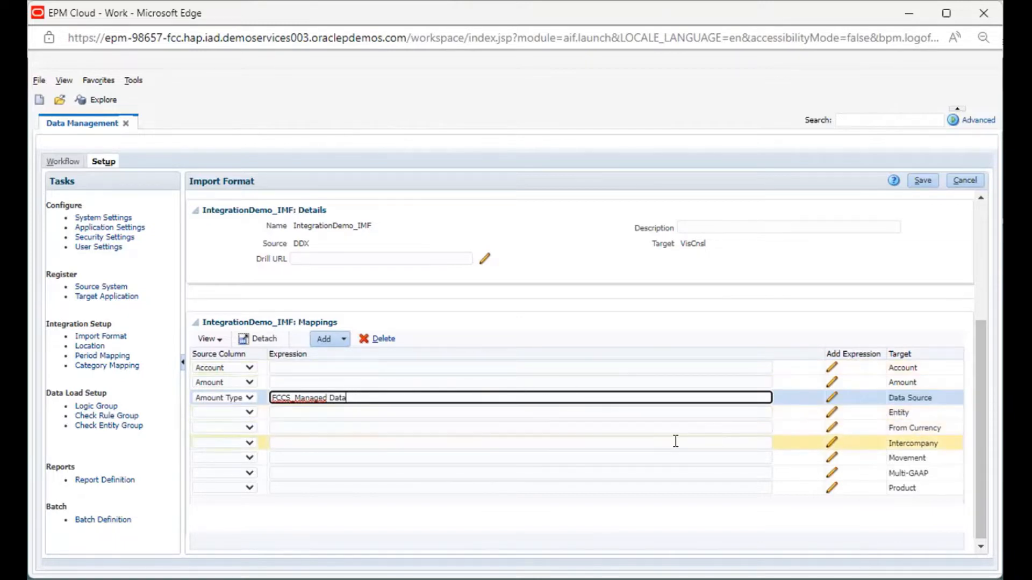
{"action": "left_click", "coordinate": [244, 412]}
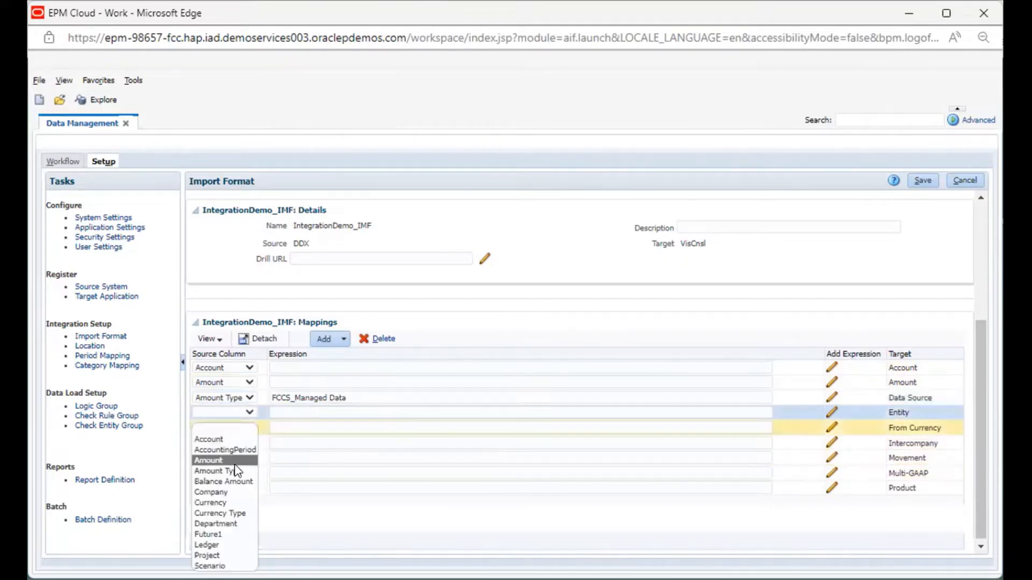
{"action": "left_click", "coordinate": [201, 490]}
{"action": "left_click", "coordinate": [313, 413]}
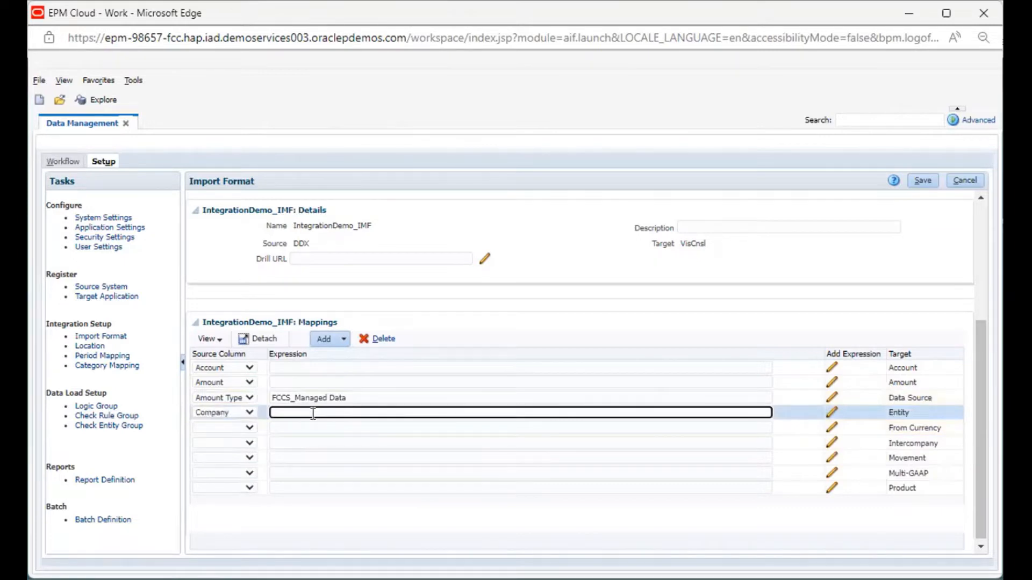
{"action": "type", "text": "C_100"}
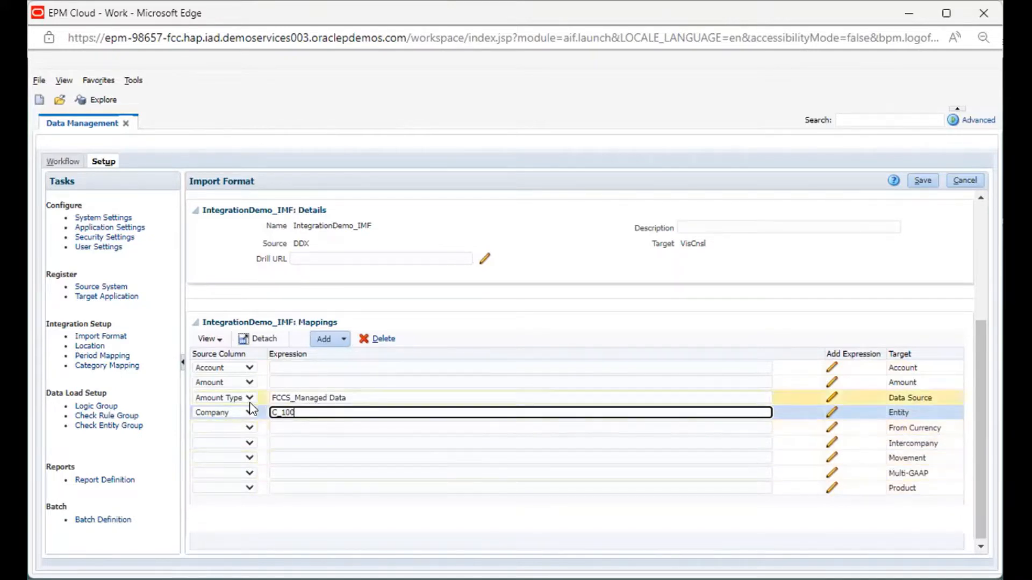
- Map Currency Type with expression Entity currency to From Currency, and Ledger with expression FCCS_No Intercompany to Intercompany
{"action": "left_click", "coordinate": [246, 429]}
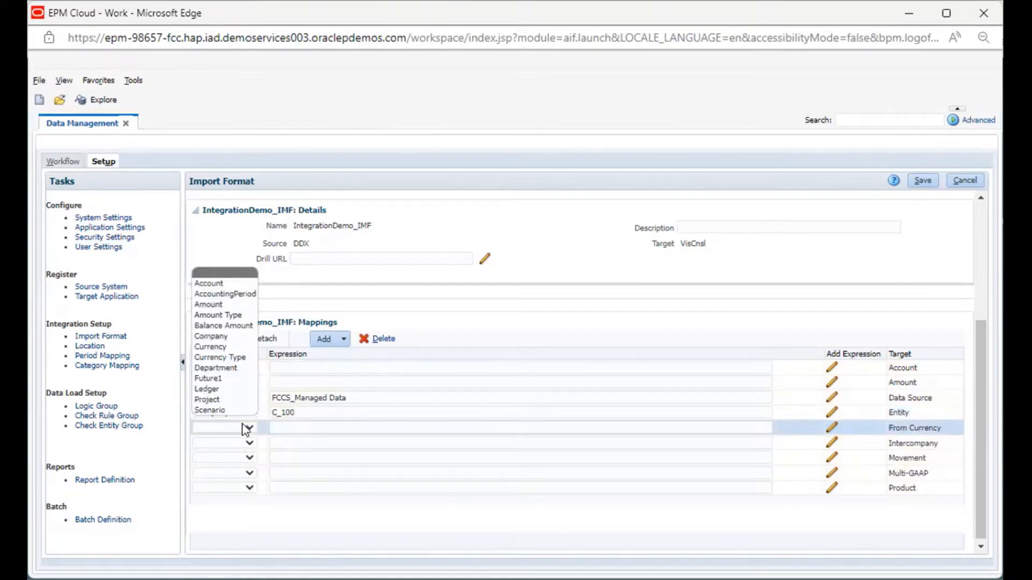
{"action": "left_click", "coordinate": [225, 358]}
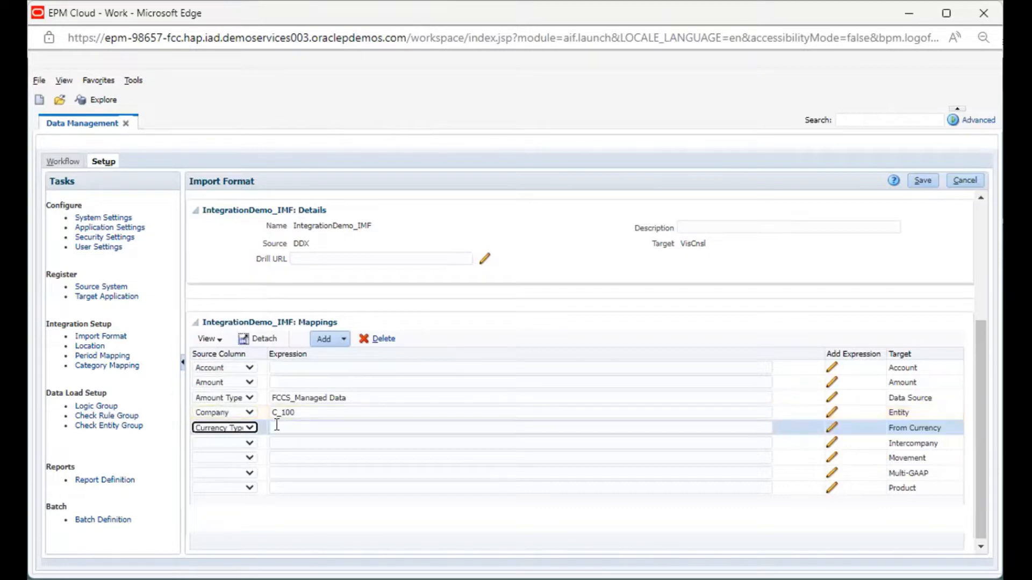
{"action": "left_click", "coordinate": [277, 426]}
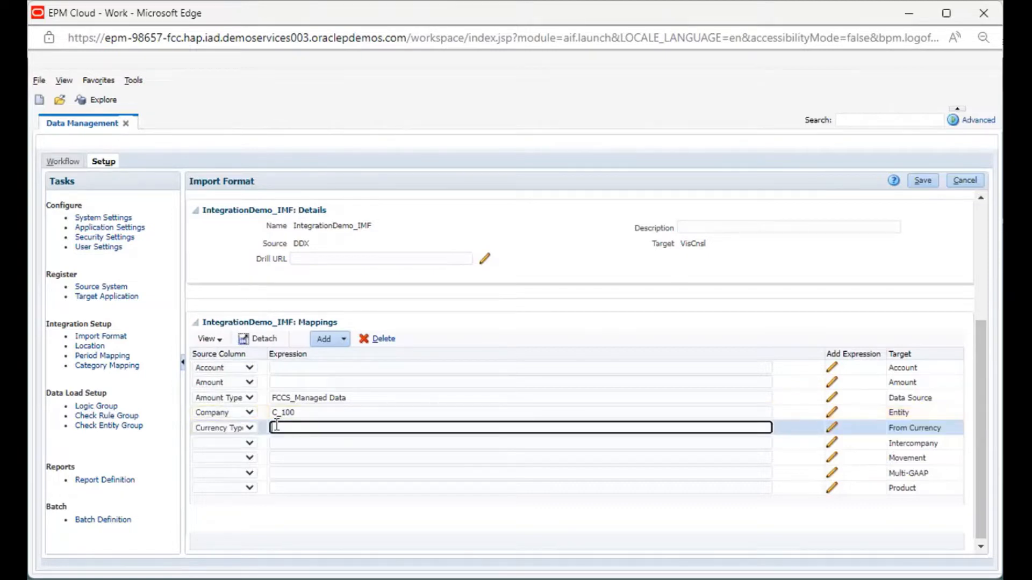
{"action": "type", "text": "Entity currency"}
{"action": "left_click", "coordinate": [240, 445]}
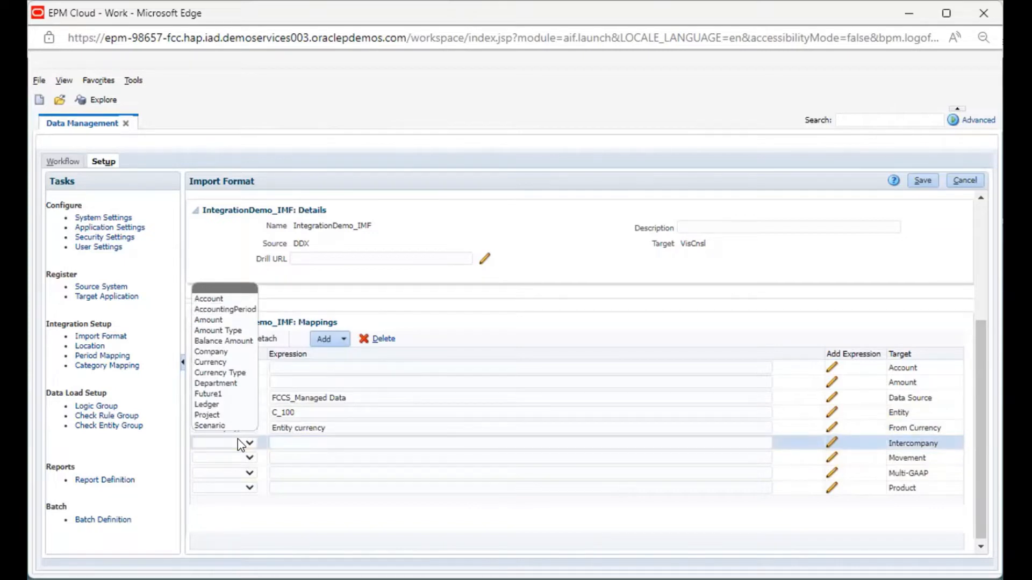
{"action": "left_click", "coordinate": [211, 404]}
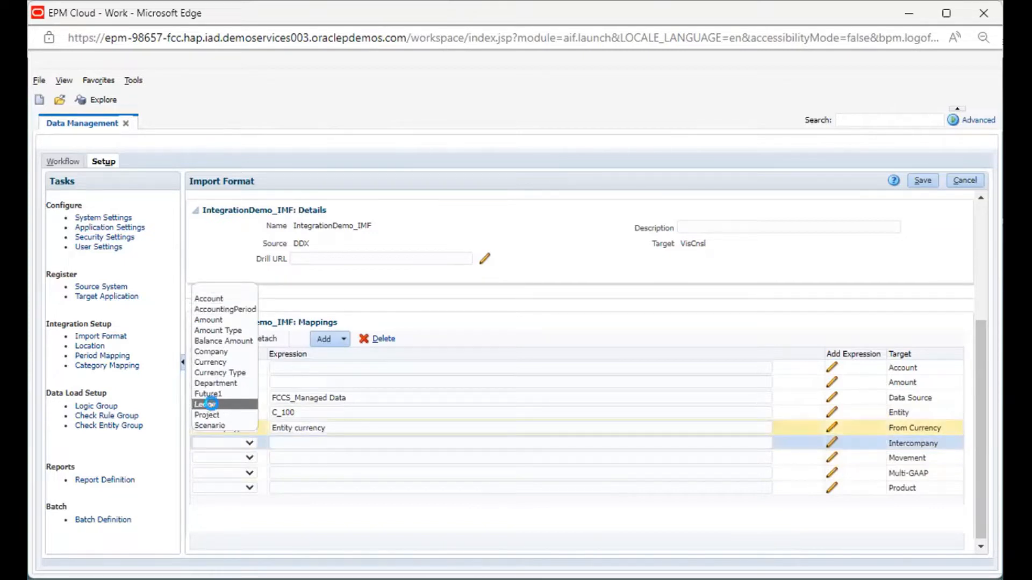
{"action": "left_click", "coordinate": [281, 442]}
{"action": "type", "text": "F"}
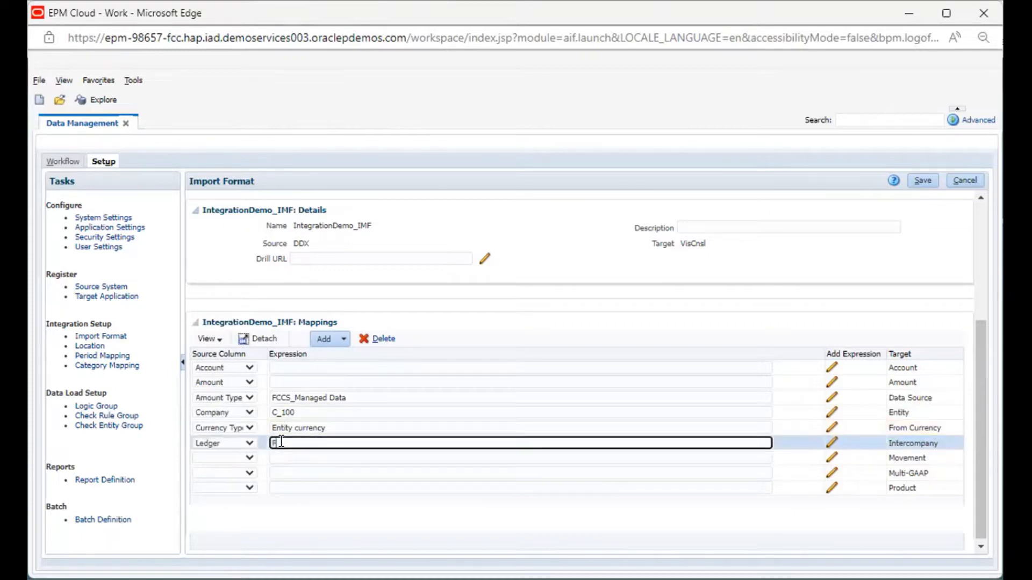
{"action": "type", "text": "CCS_No Intercompany"}
- Map source column Project with expression FCCS_No Movement to the Movement target in the import format mappings
{"action": "left_click", "coordinate": [245, 458]}
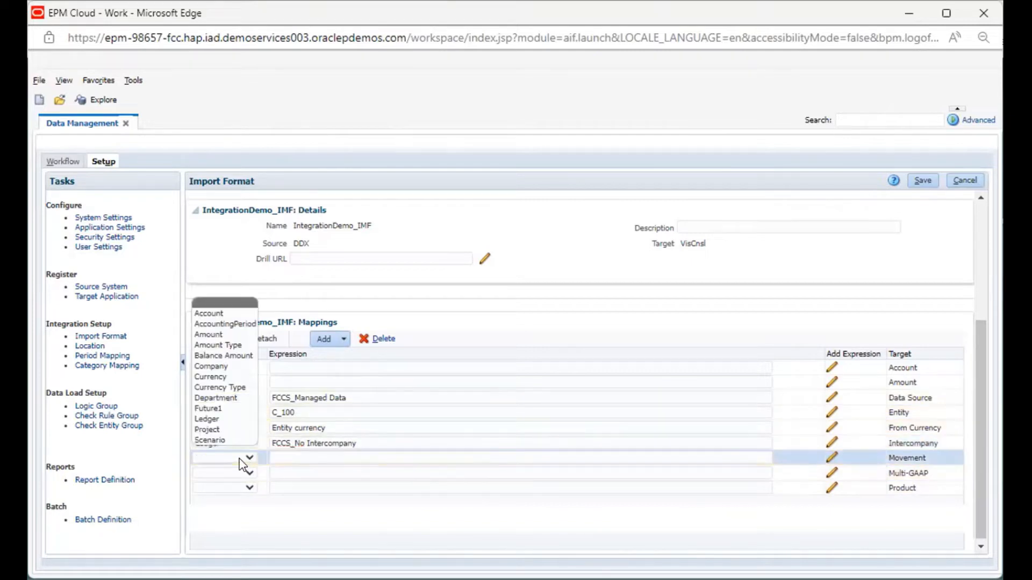
{"action": "left_click", "coordinate": [216, 430]}
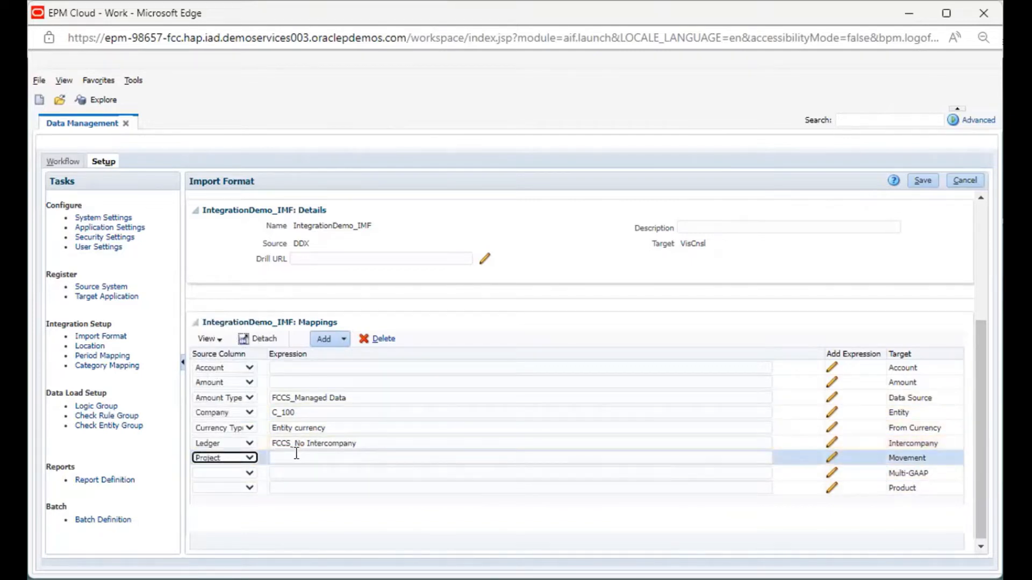
{"action": "left_click", "coordinate": [296, 454]}
{"action": "type", "text": "F"}
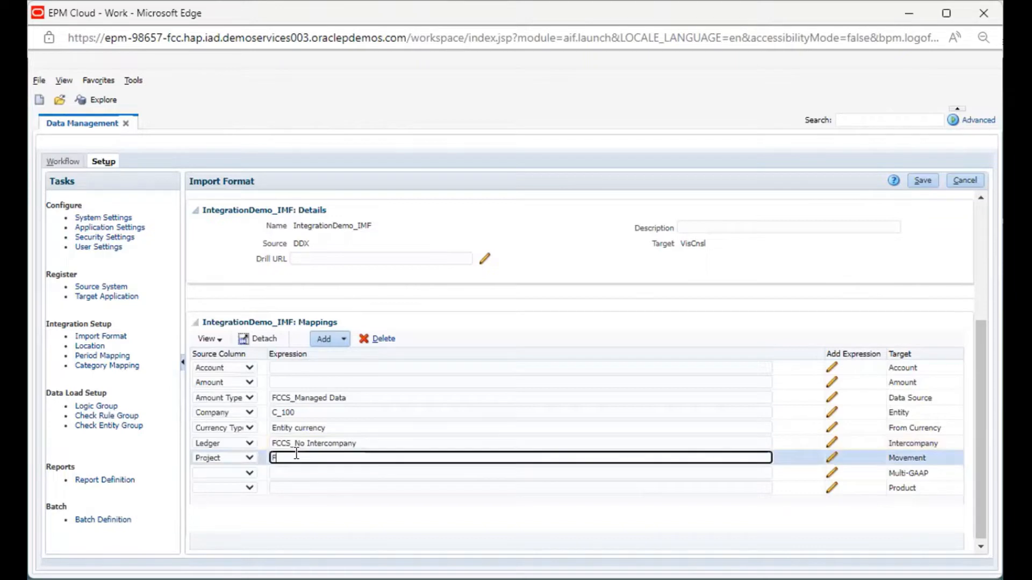
{"action": "type", "text": "CCS_No Movement"}
{"action": "left_click", "coordinate": [582, 267]}
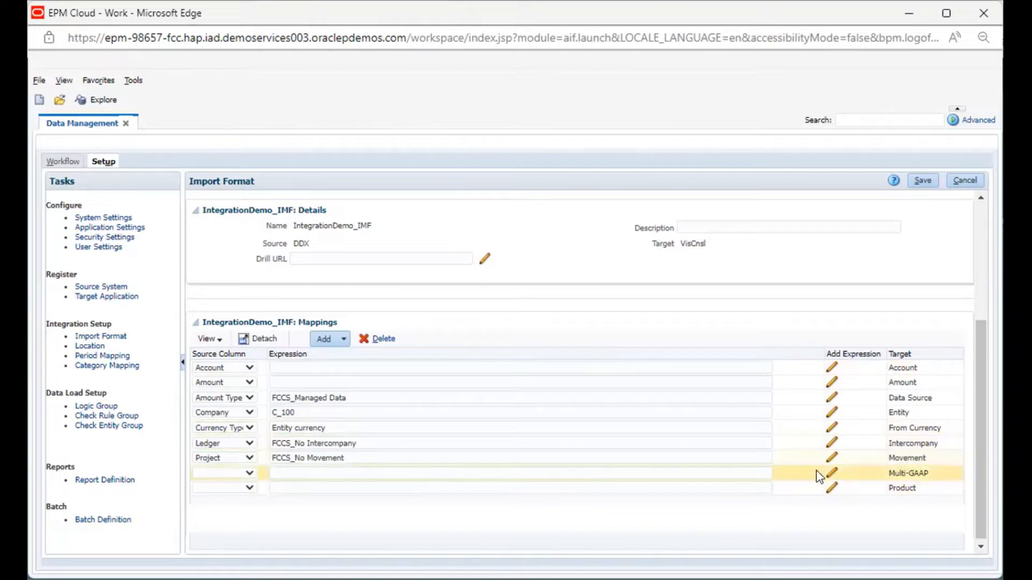
- Map source column Project with expression FCCS_Local GAAP to the Multi-GAAP target
{"action": "left_click", "coordinate": [244, 475]}
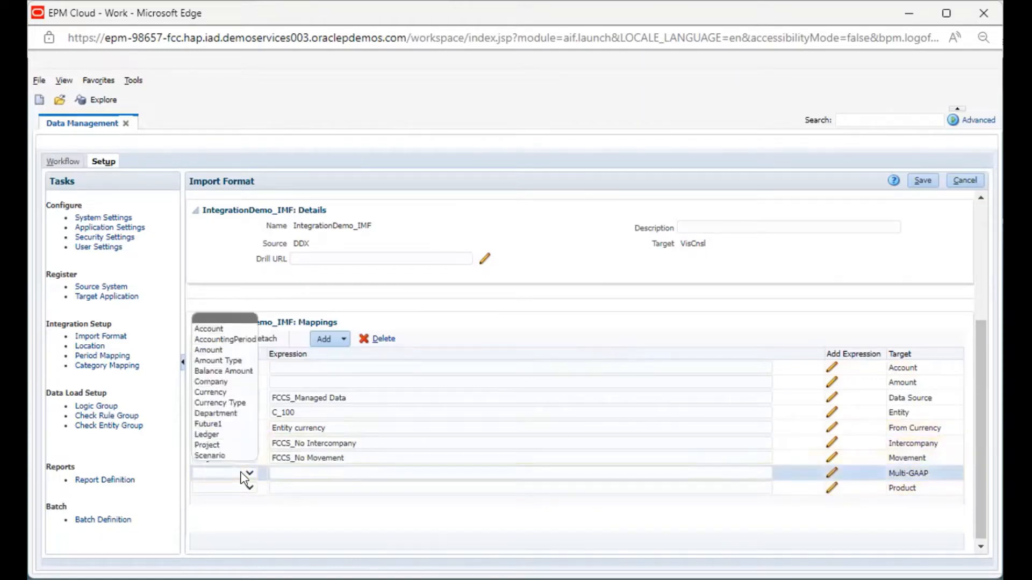
{"action": "left_click", "coordinate": [210, 445]}
{"action": "left_click", "coordinate": [313, 473]}
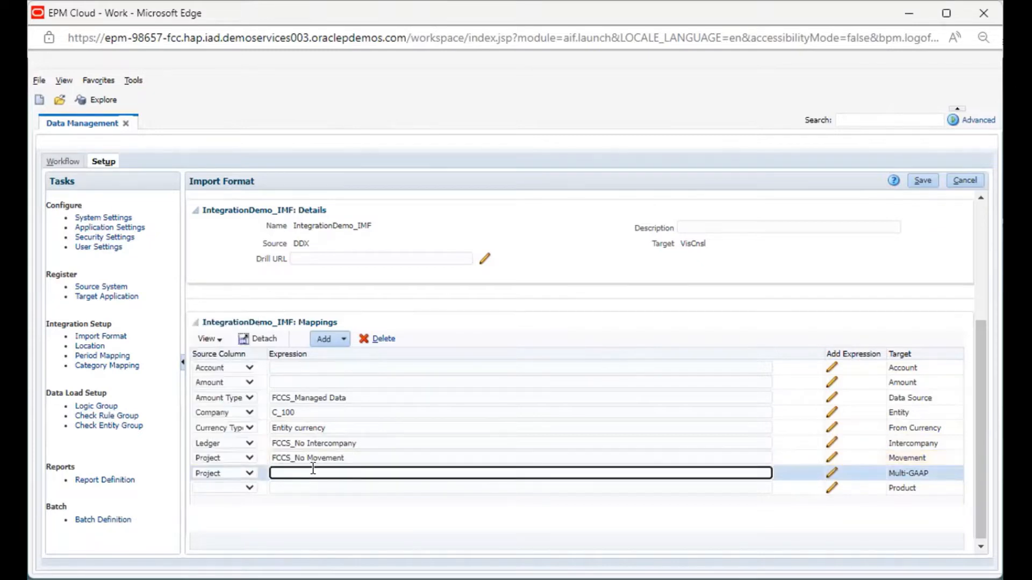
{"action": "type", "text": "FCCS_Local GAAP"}
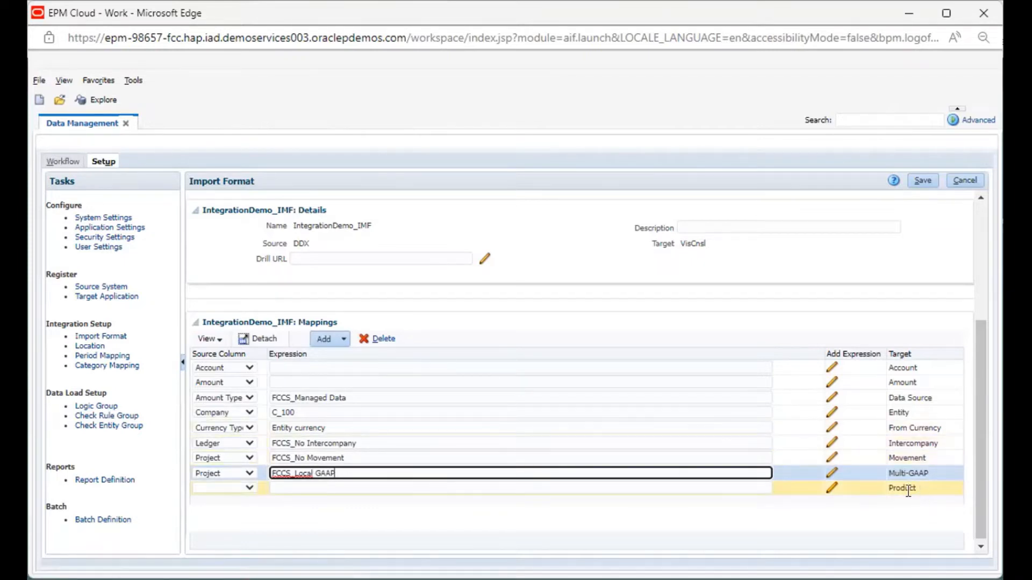
- Map source column Project with expression No Product to the Product target and save the import format
{"action": "left_click", "coordinate": [231, 489]}
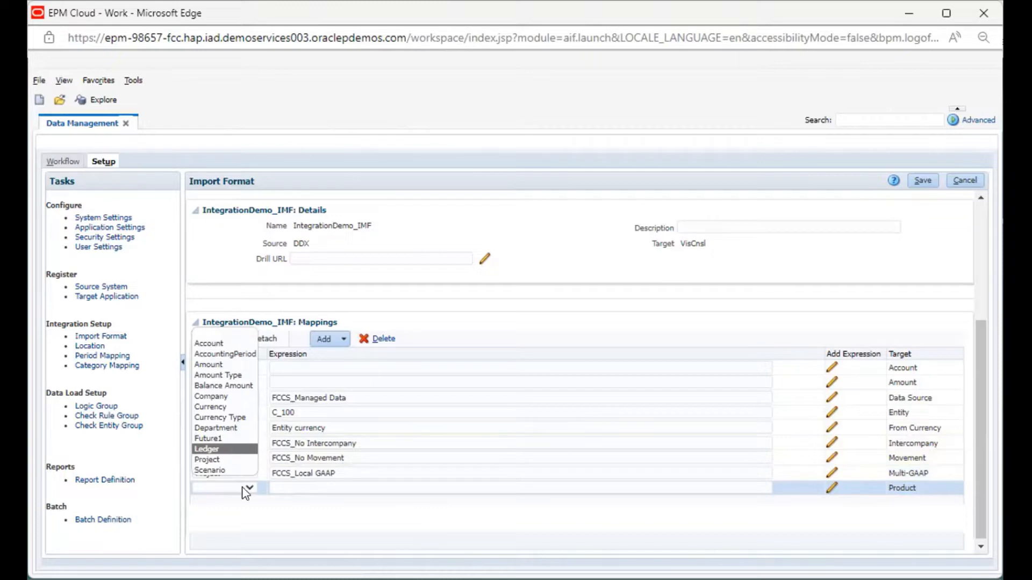
{"action": "left_click", "coordinate": [218, 462]}
{"action": "left_click", "coordinate": [283, 482]}
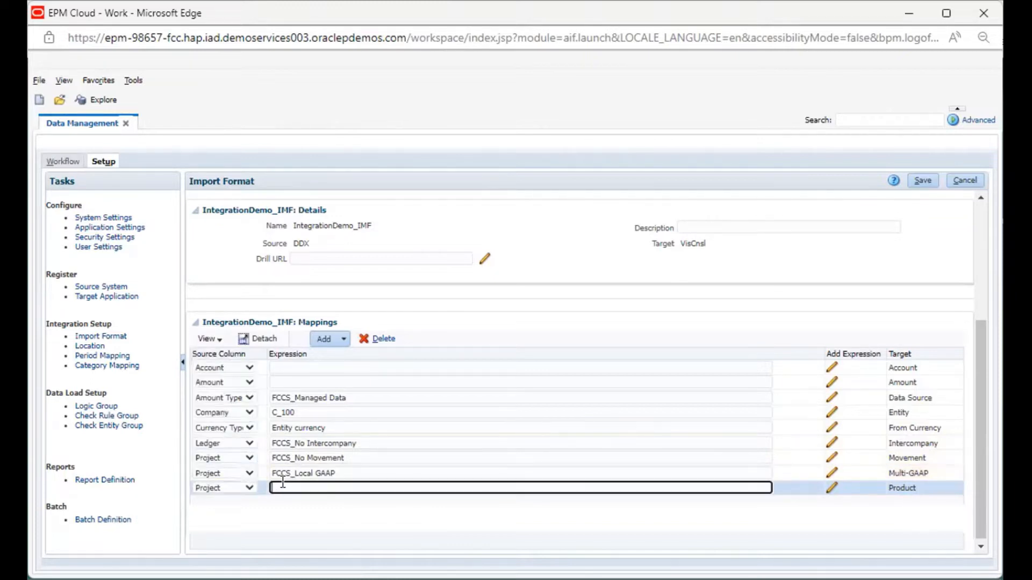
{"action": "type", "text": "No Product"}
{"action": "left_click", "coordinate": [923, 174]}
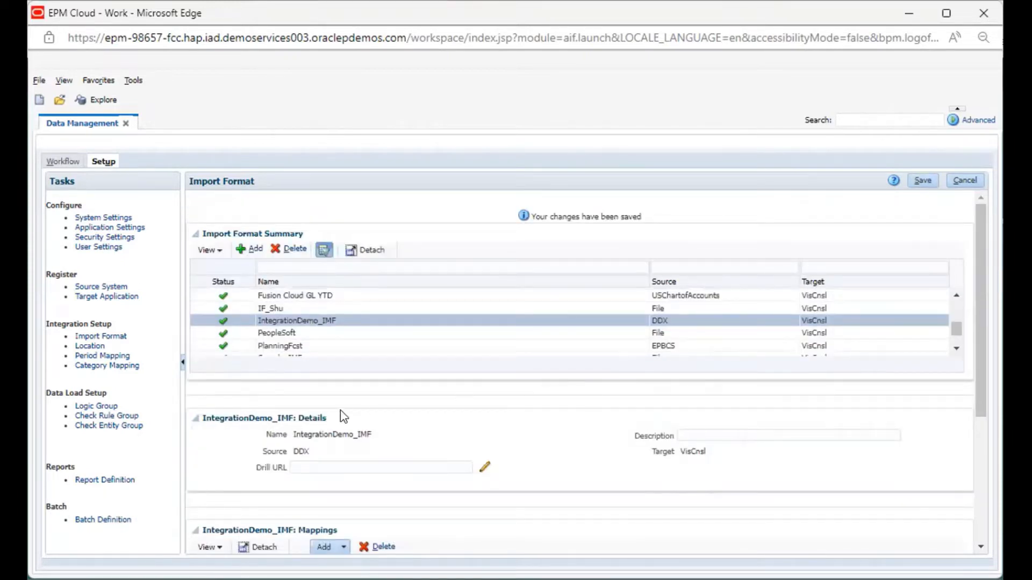
- Add a new location in the integration setup and name it IntegrationDemo_LOC
{"action": "left_click", "coordinate": [88, 347]}
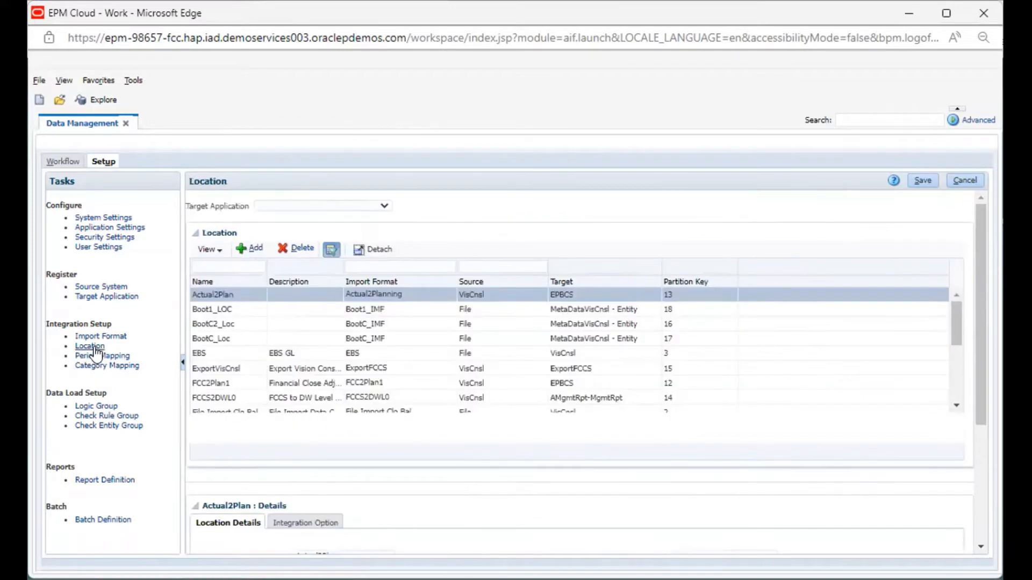
{"action": "left_click", "coordinate": [251, 249]}
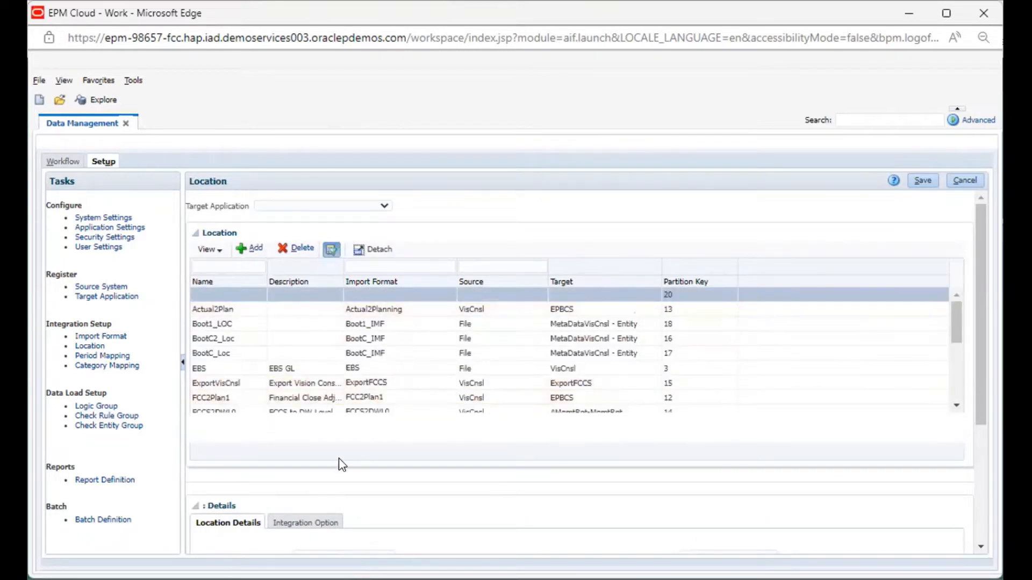
{"action": "scroll", "coordinate": [332, 475], "scroll_direction": "down", "scroll_amount": 3}
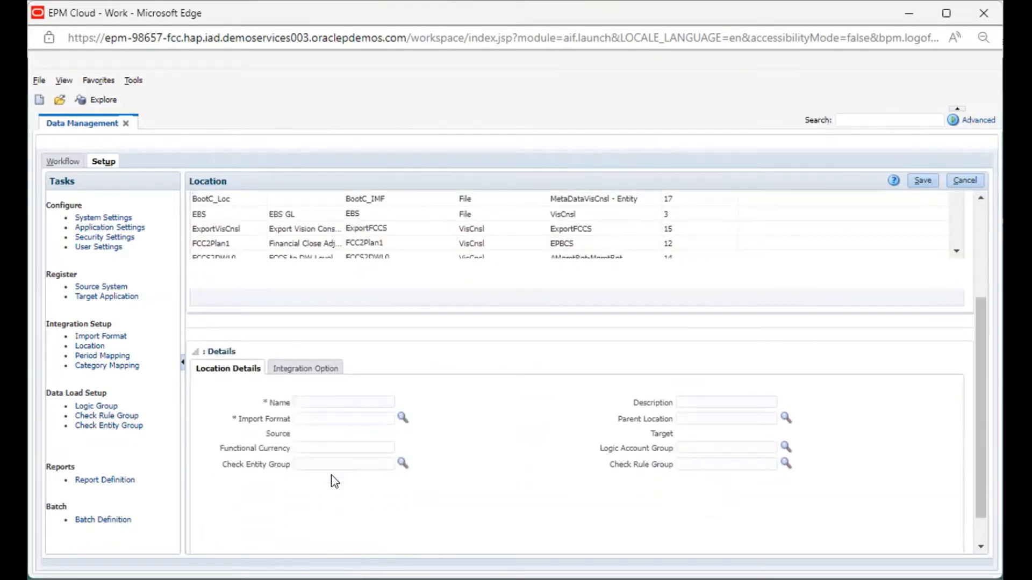
{"action": "left_click", "coordinate": [310, 402]}
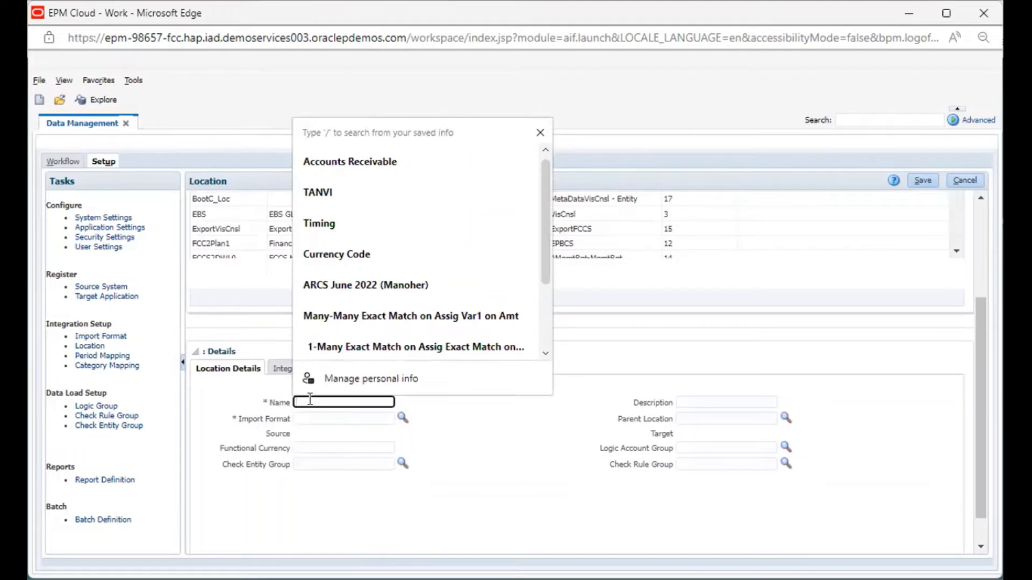
{"action": "type", "text": "In"}
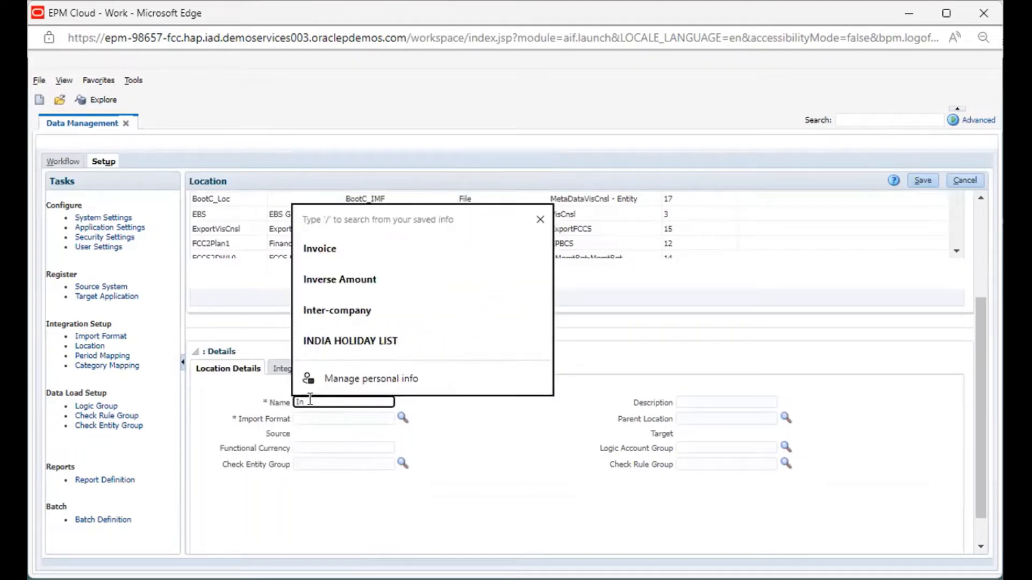
{"action": "type", "text": "tegration"}
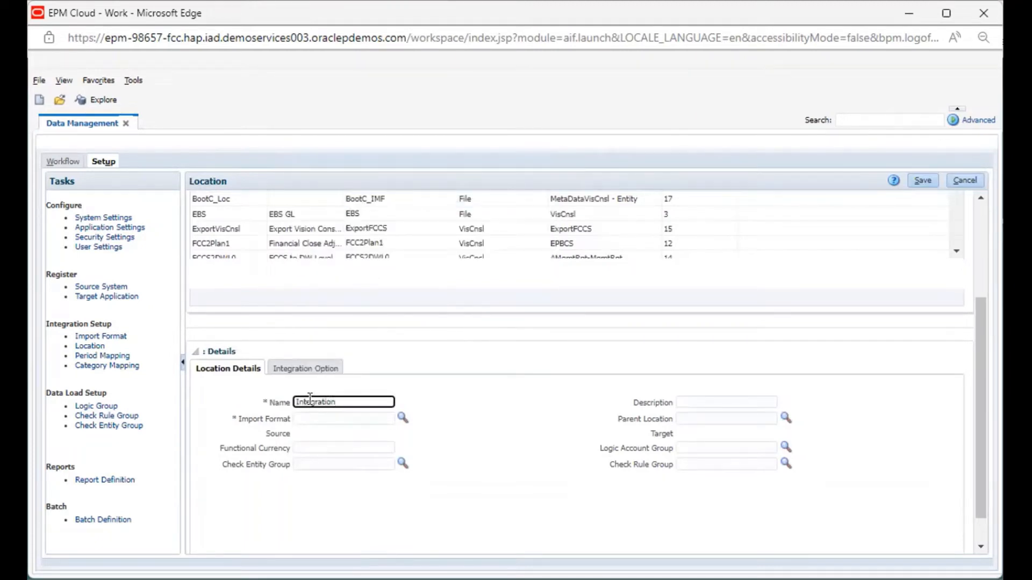
{"action": "type", "text": "Da"}
{"action": "type", "text": "mo"}
{"action": "type", "text": "_LOC"}
{"action": "left_click", "coordinate": [446, 402]}
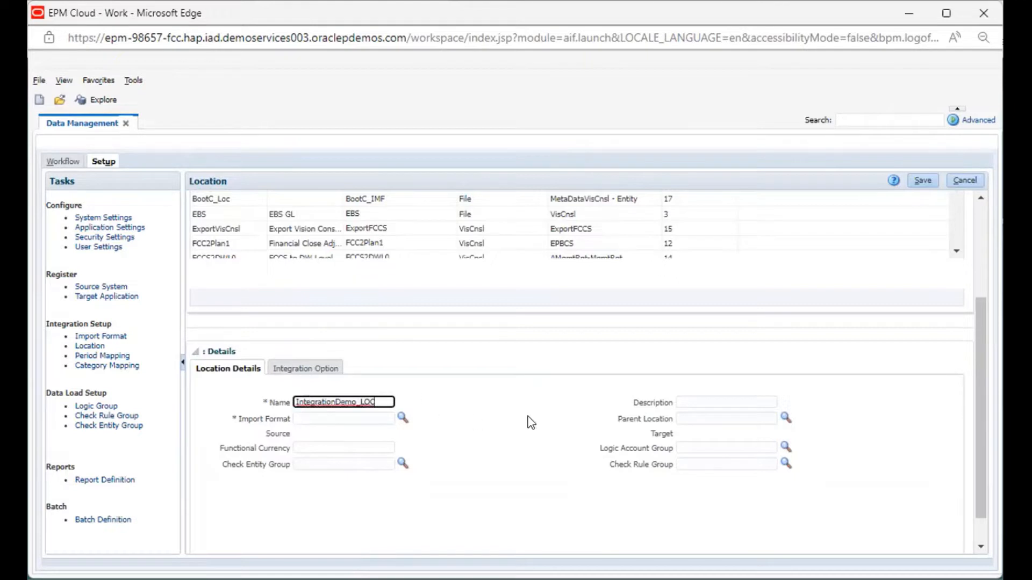
- Assign the IntegrationDemo_IMF import format to the new location and save it
{"action": "left_click", "coordinate": [401, 418]}
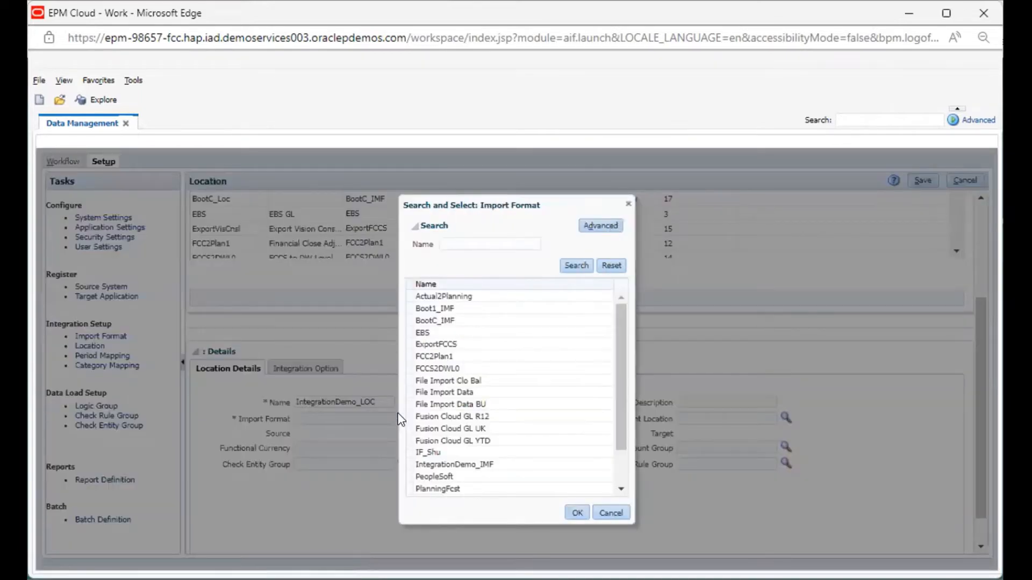
{"action": "left_click", "coordinate": [519, 392]}
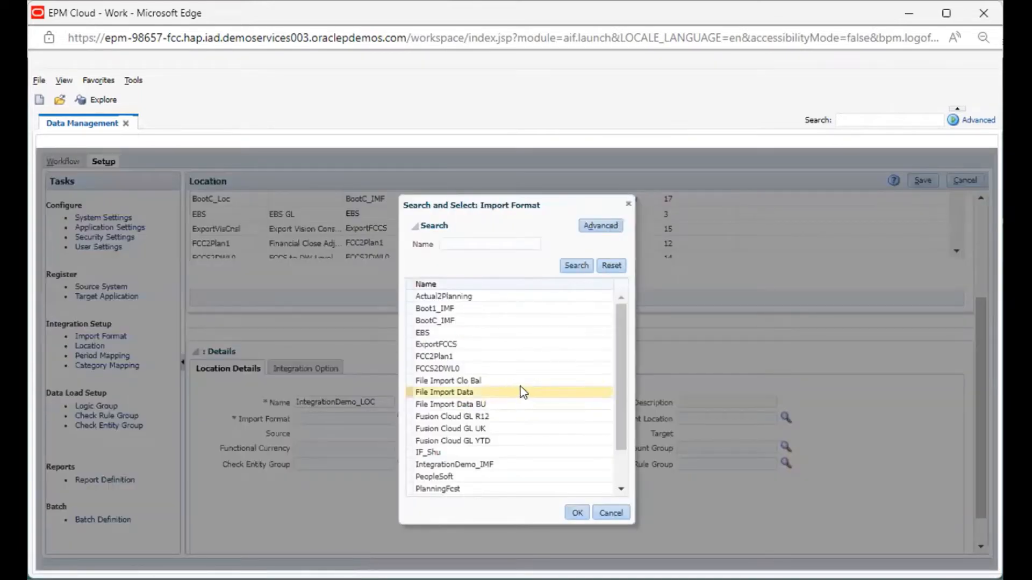
{"action": "scroll", "coordinate": [513, 393], "scroll_direction": "down", "scroll_amount": 2}
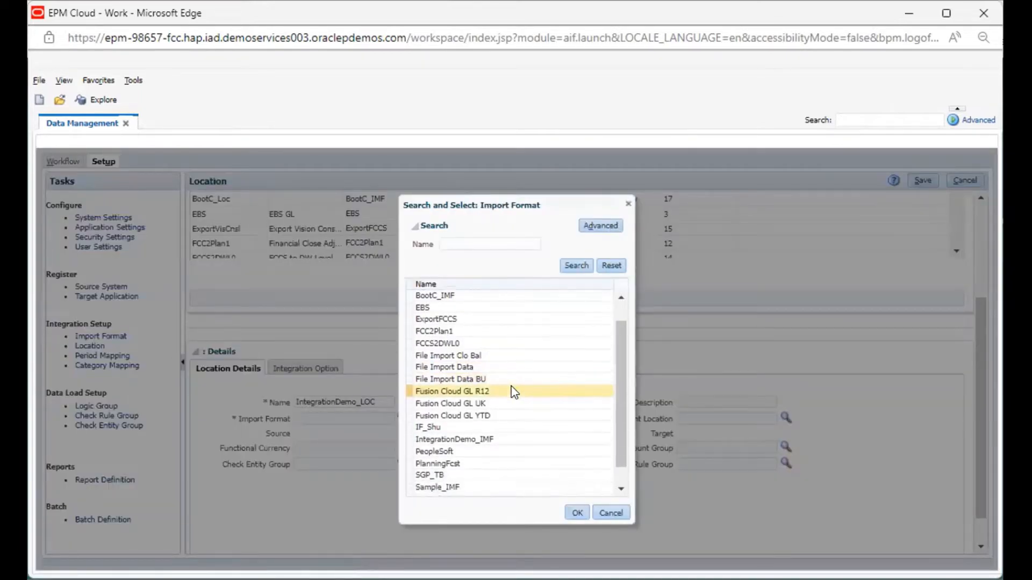
{"action": "left_click", "coordinate": [484, 439]}
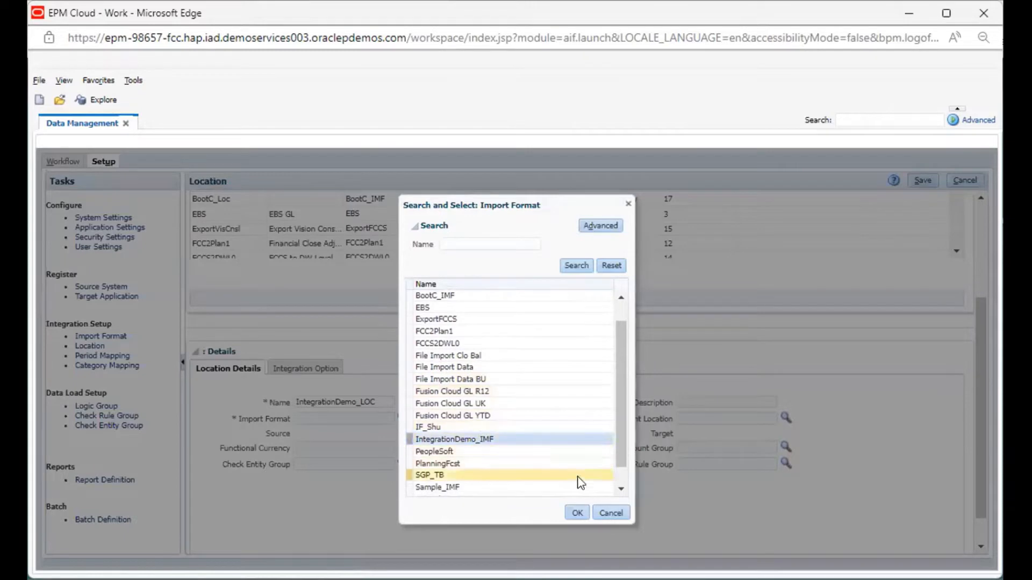
{"action": "left_click", "coordinate": [576, 513]}
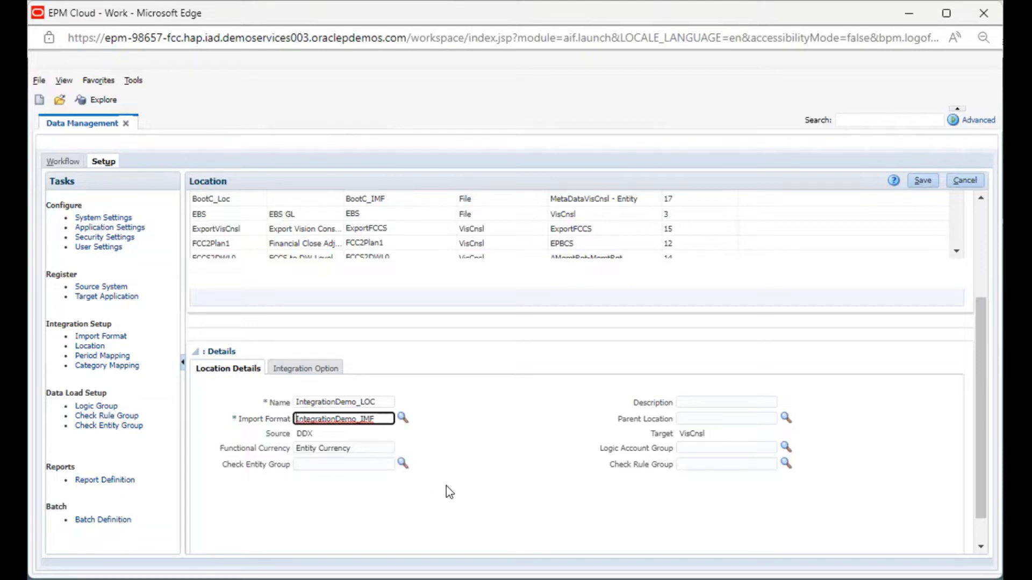
{"action": "left_click", "coordinate": [916, 184]}
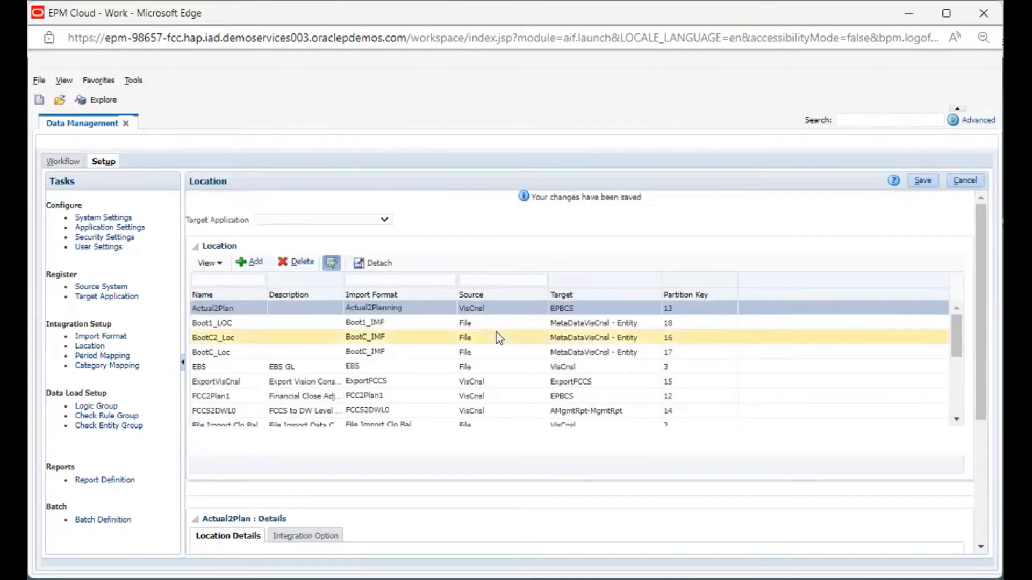
- Open the data load mapping in the workflow and choose IntegrationDemo_LOC as the point of view location
{"action": "left_click", "coordinate": [61, 162]}
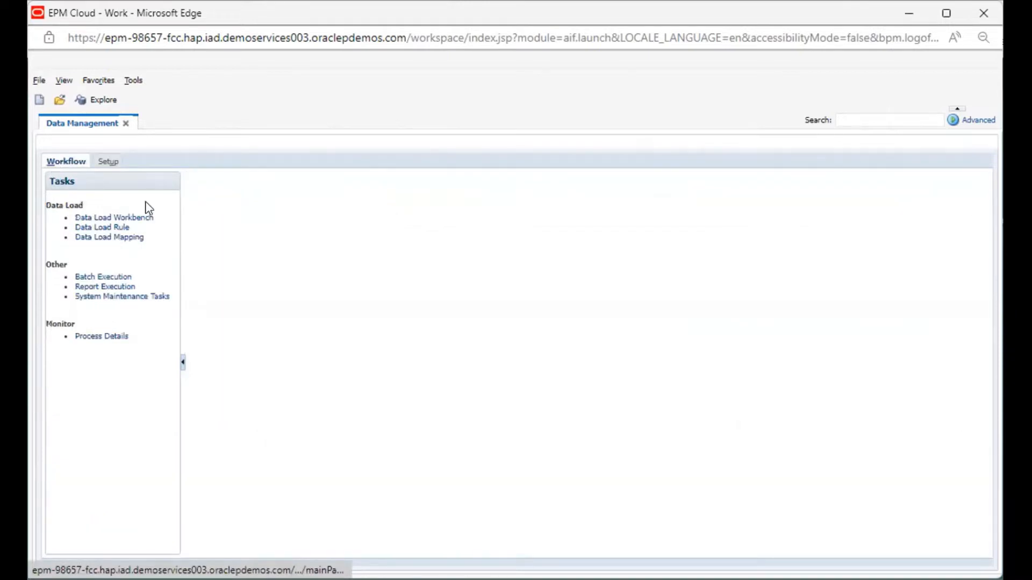
{"action": "left_click", "coordinate": [129, 239]}
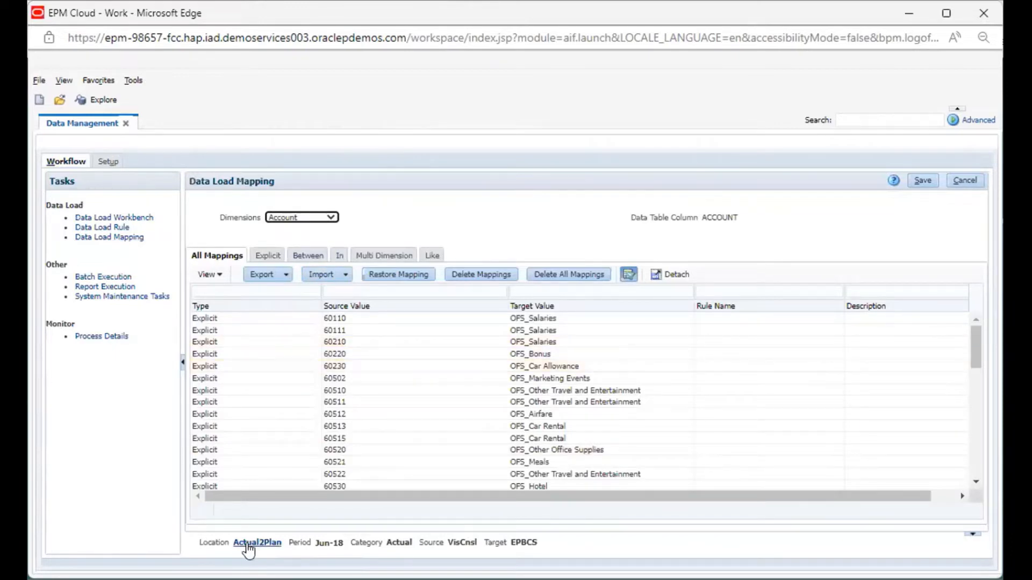
{"action": "left_click", "coordinate": [261, 544]}
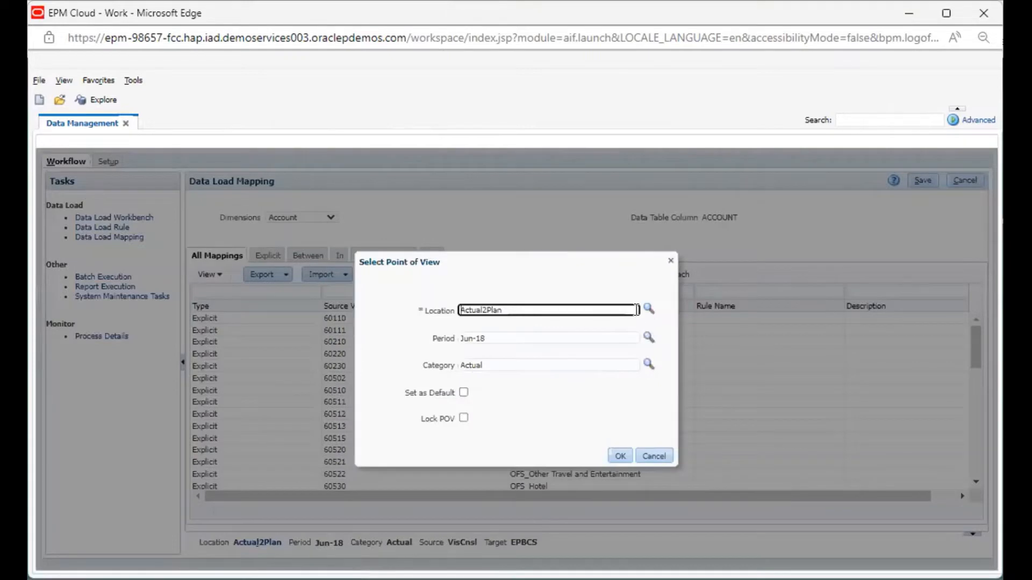
{"action": "left_click", "coordinate": [649, 311]}
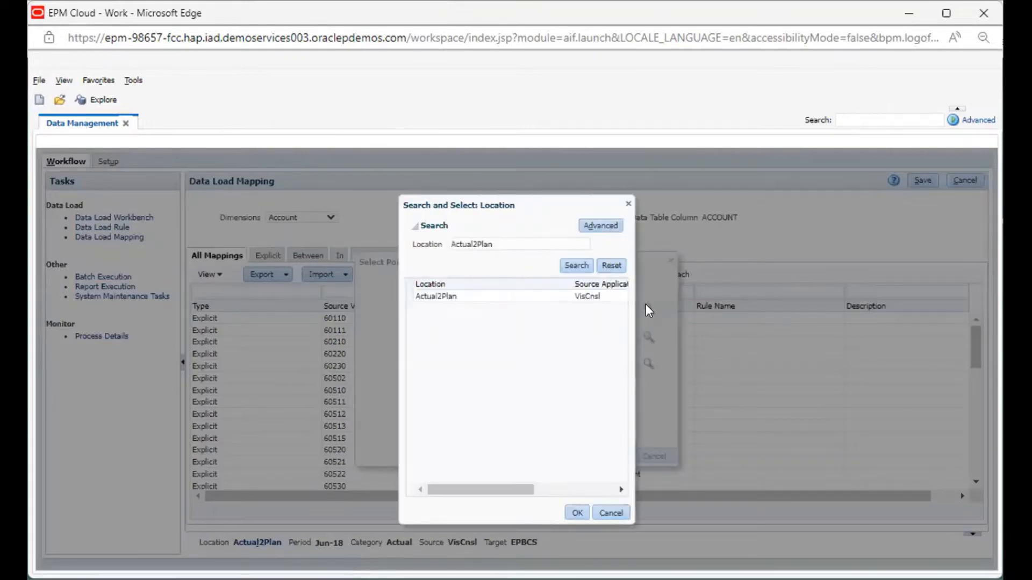
{"action": "left_click", "coordinate": [611, 266]}
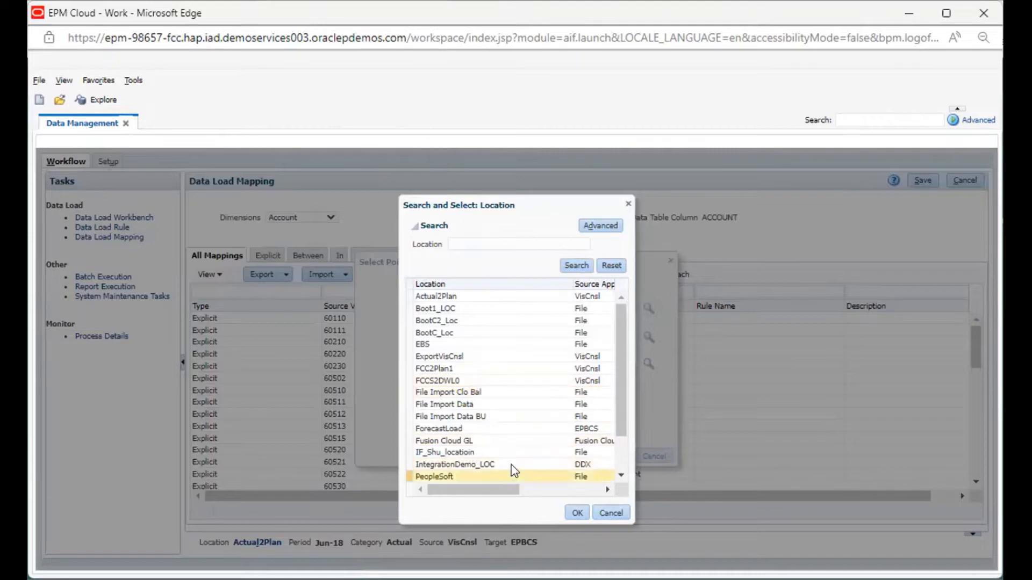
{"action": "scroll", "coordinate": [502, 441], "scroll_direction": "down", "scroll_amount": 2}
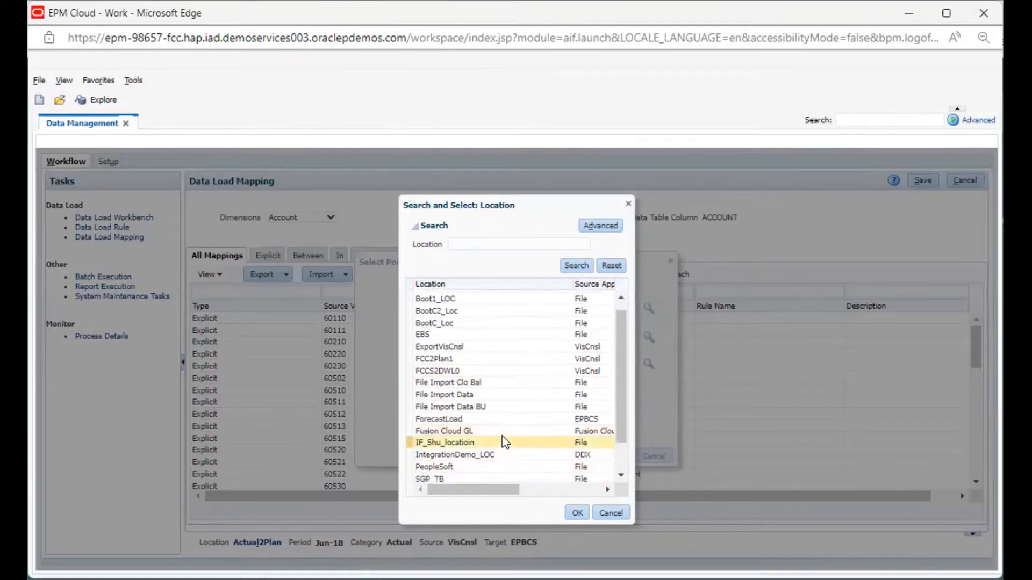
{"action": "left_click", "coordinate": [485, 438]}
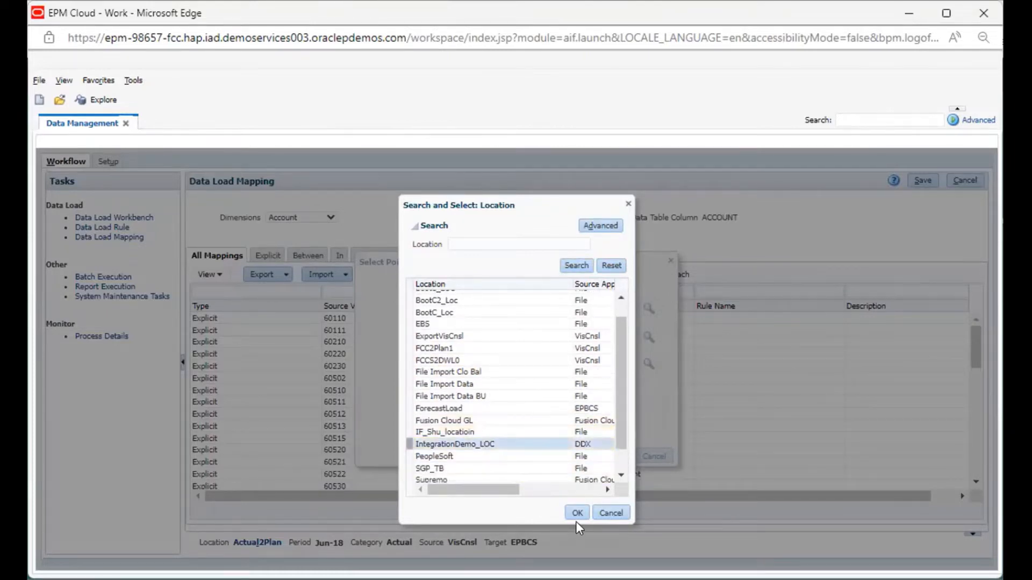
{"action": "left_click", "coordinate": [566, 510]}
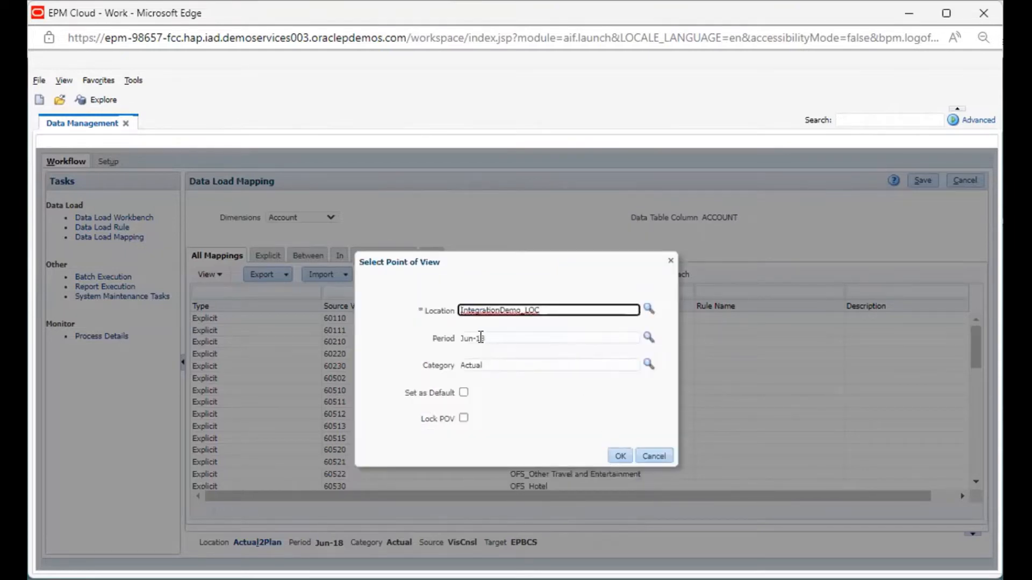
- Find the Dec-21 period, choose it as the point of view period and apply the point of view
{"action": "left_click", "coordinate": [645, 339]}
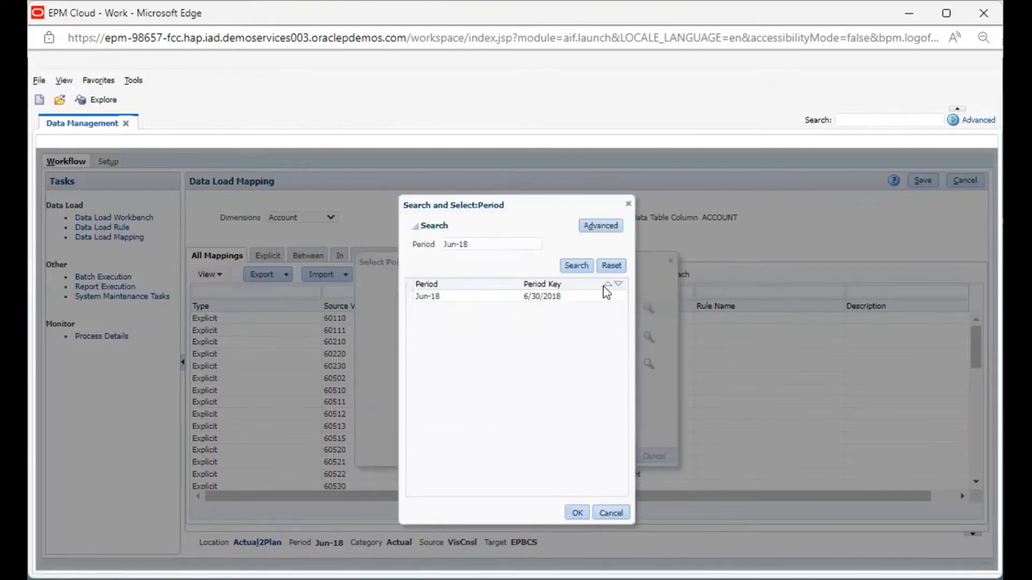
{"action": "left_click", "coordinate": [455, 243]}
{"action": "key", "text": "BackSpace"}
{"action": "key", "text": "BackSpace"}
{"action": "key", "text": "BackSpace"}
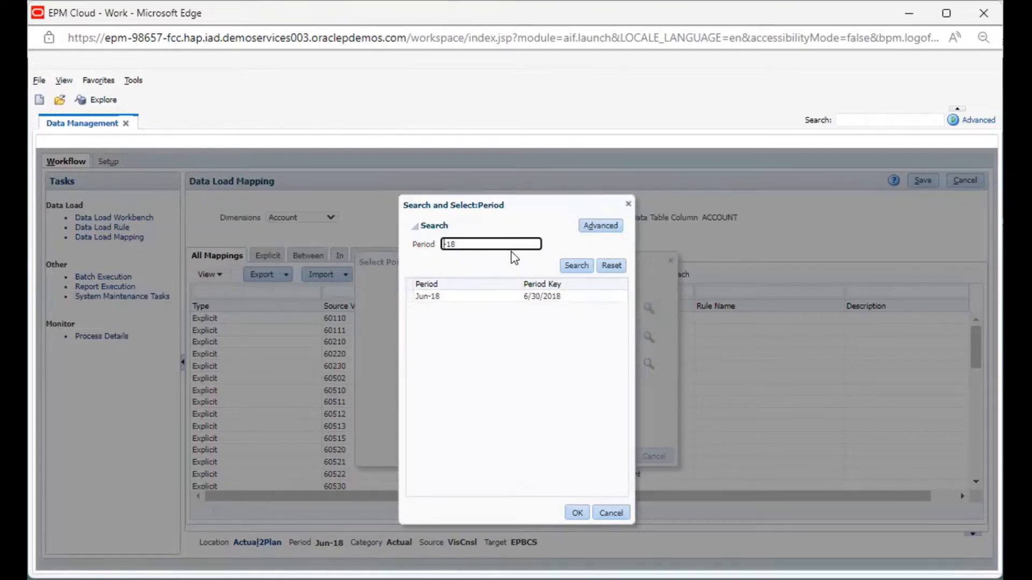
{"action": "type", "text": "Dec"}
{"action": "key", "text": "BackSpace"}
{"action": "key", "text": "BackSpace"}
{"action": "type", "text": "20"}
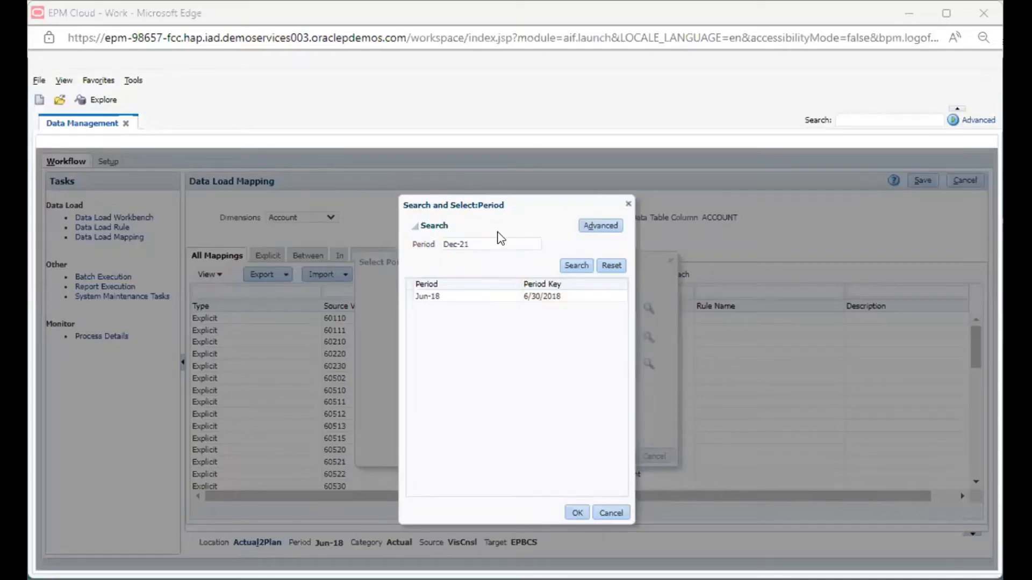
{"action": "left_click", "coordinate": [569, 263]}
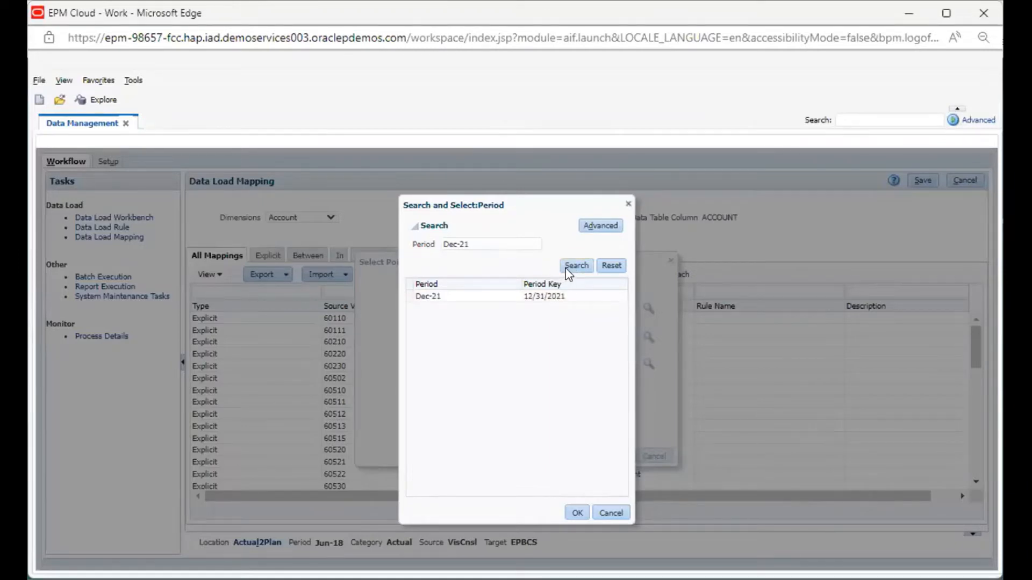
{"action": "left_click", "coordinate": [485, 298]}
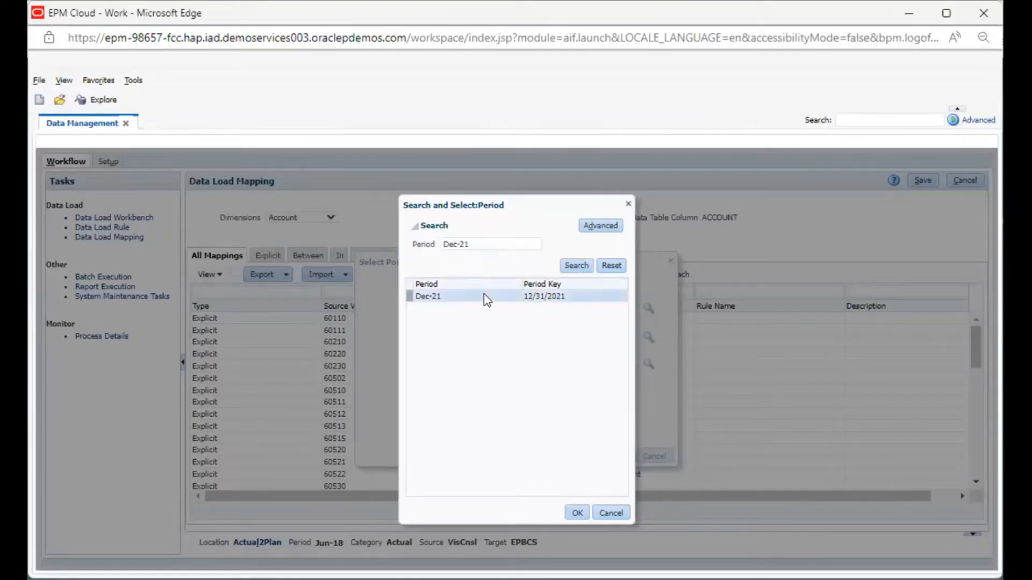
{"action": "left_click", "coordinate": [576, 513]}
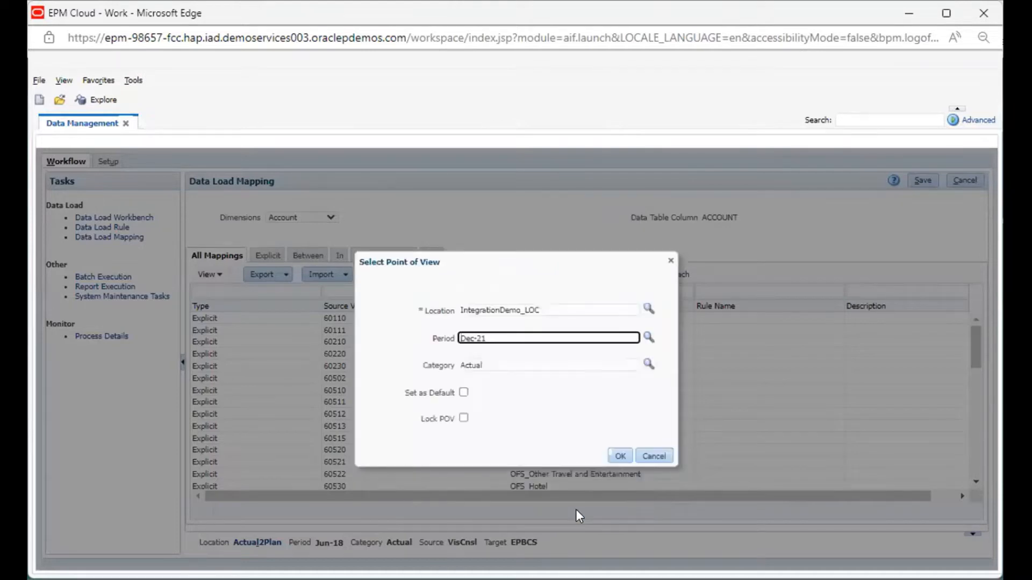
{"action": "left_click", "coordinate": [617, 452]}
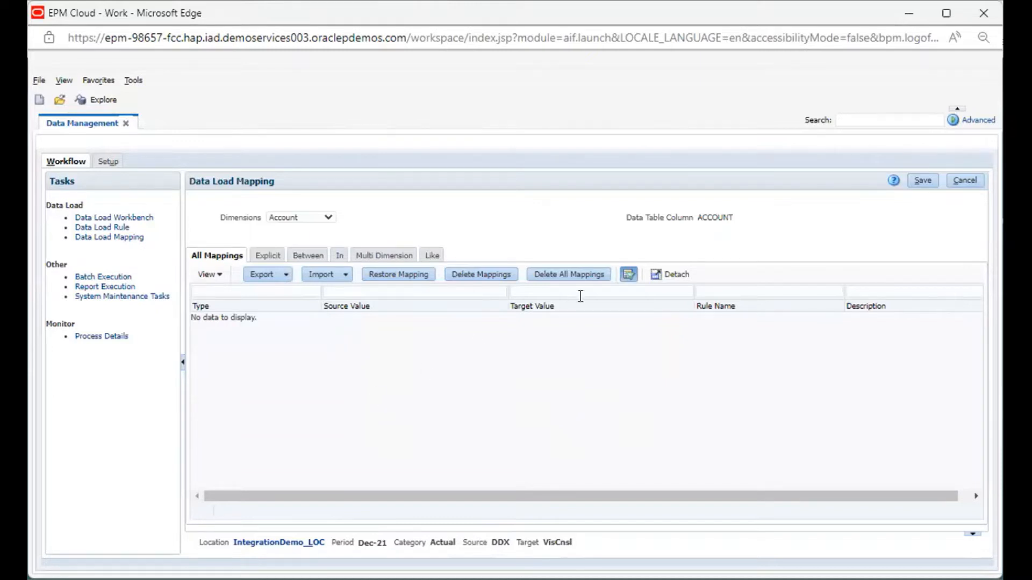
- Add a Like mapping for the Account dimension from source * to target * with rule name I1 and save it
{"action": "left_click", "coordinate": [430, 256]}
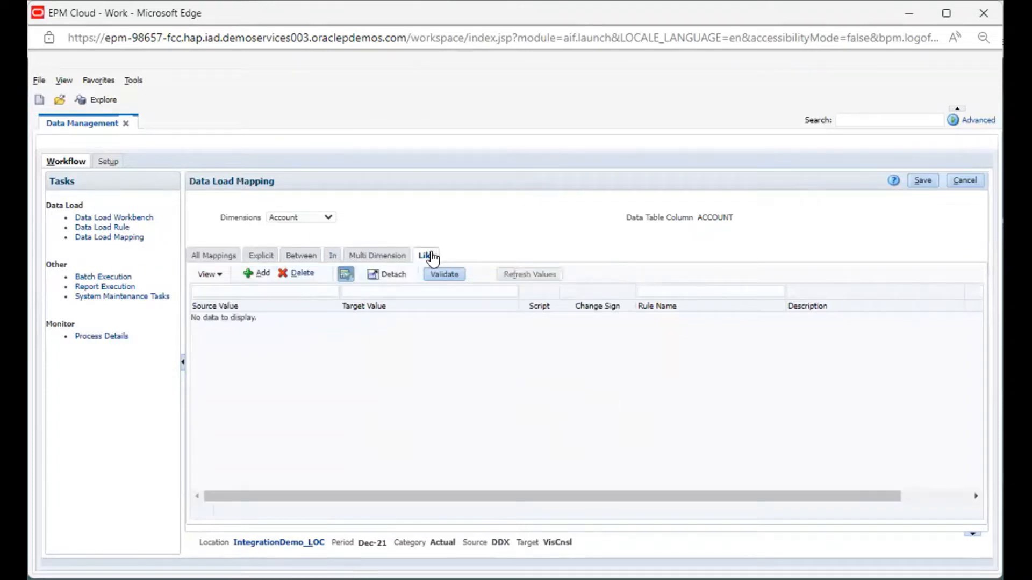
{"action": "left_click", "coordinate": [308, 219]}
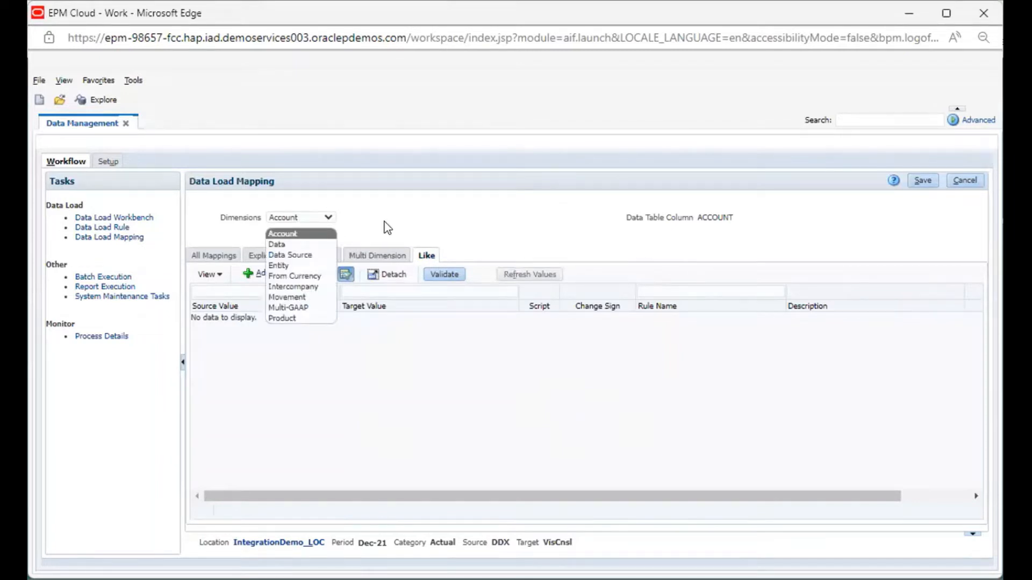
{"action": "left_click", "coordinate": [387, 227]}
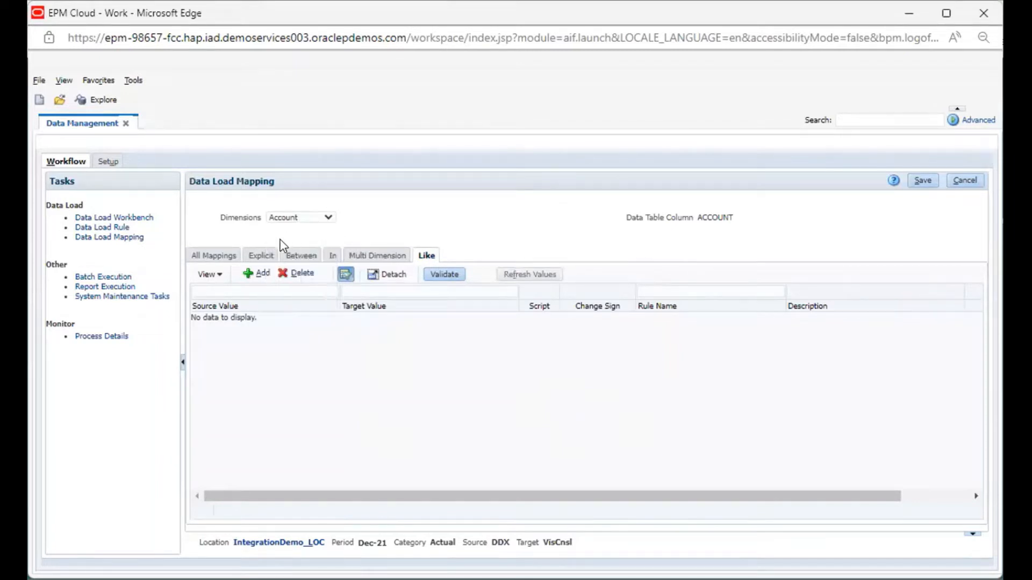
{"action": "left_click", "coordinate": [250, 274]}
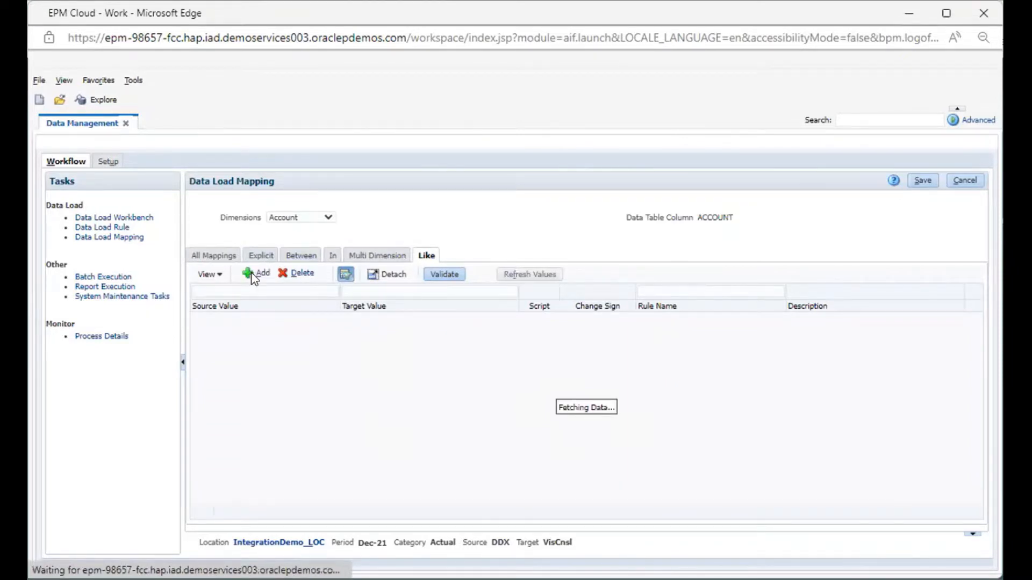
{"action": "left_click", "coordinate": [244, 321]}
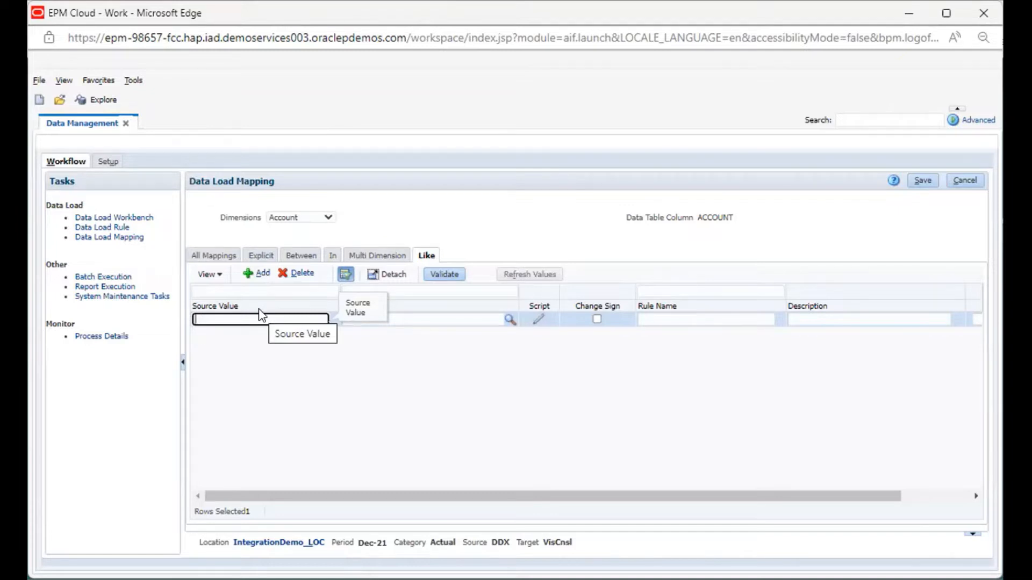
{"action": "type", "text": "*"}
{"action": "left_click", "coordinate": [412, 319]}
{"action": "type", "text": "*"}
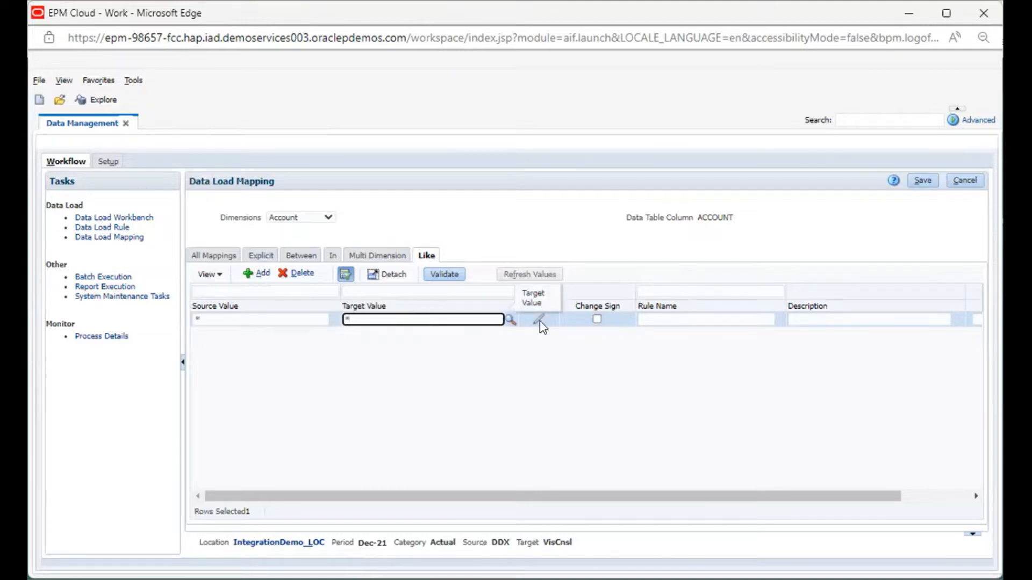
{"action": "left_click", "coordinate": [665, 319]}
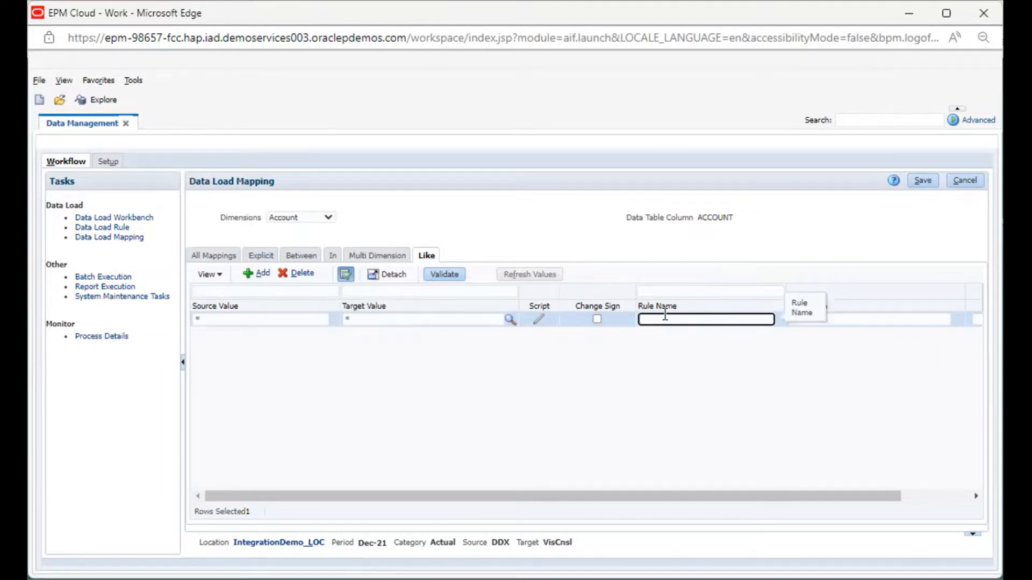
{"action": "type", "text": "l1"}
{"action": "left_click", "coordinate": [924, 181]}
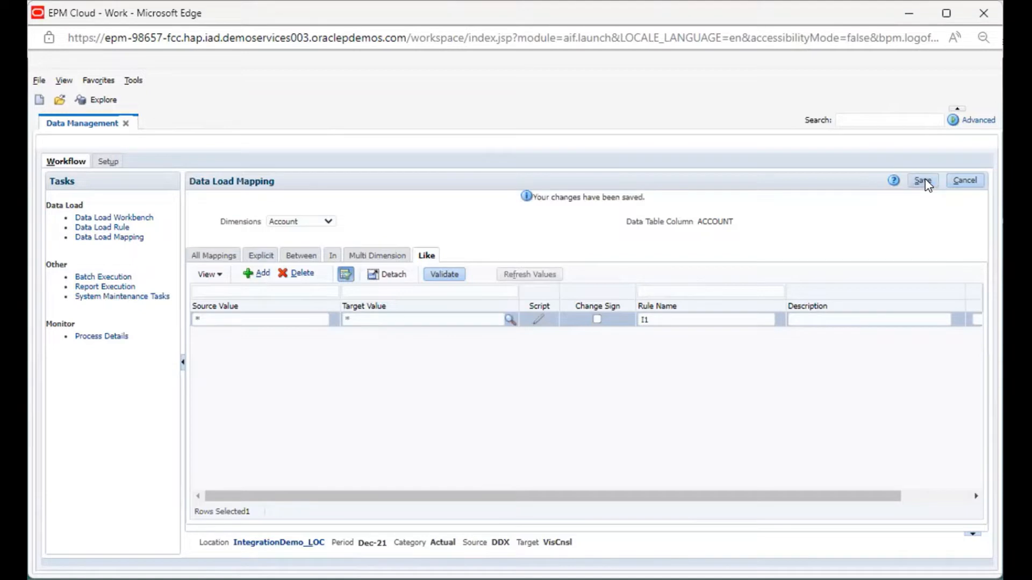
- Switch to the Data Source dimension and save its system-generated Like mapping
{"action": "left_click", "coordinate": [311, 222]}
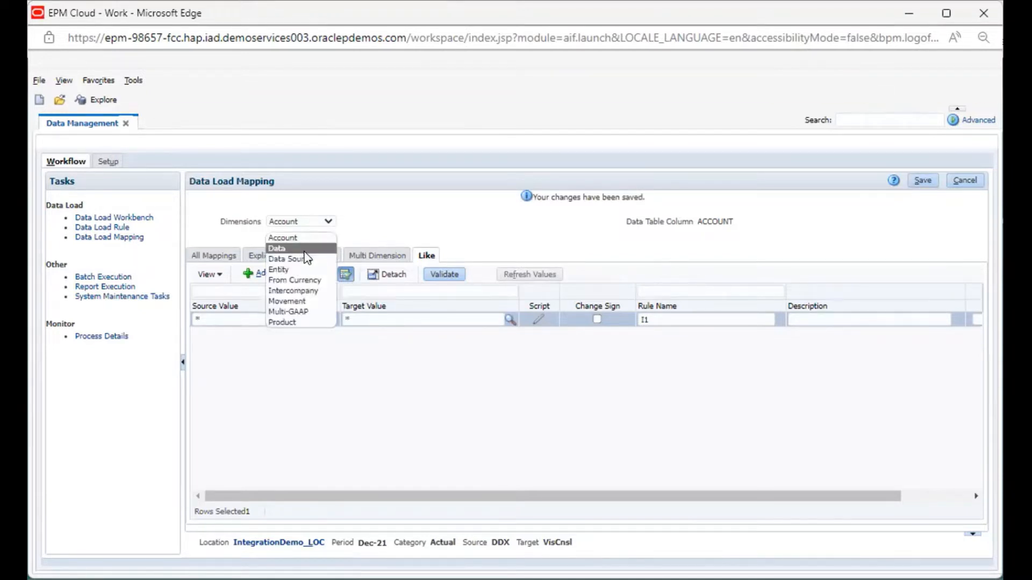
{"action": "left_click", "coordinate": [299, 255]}
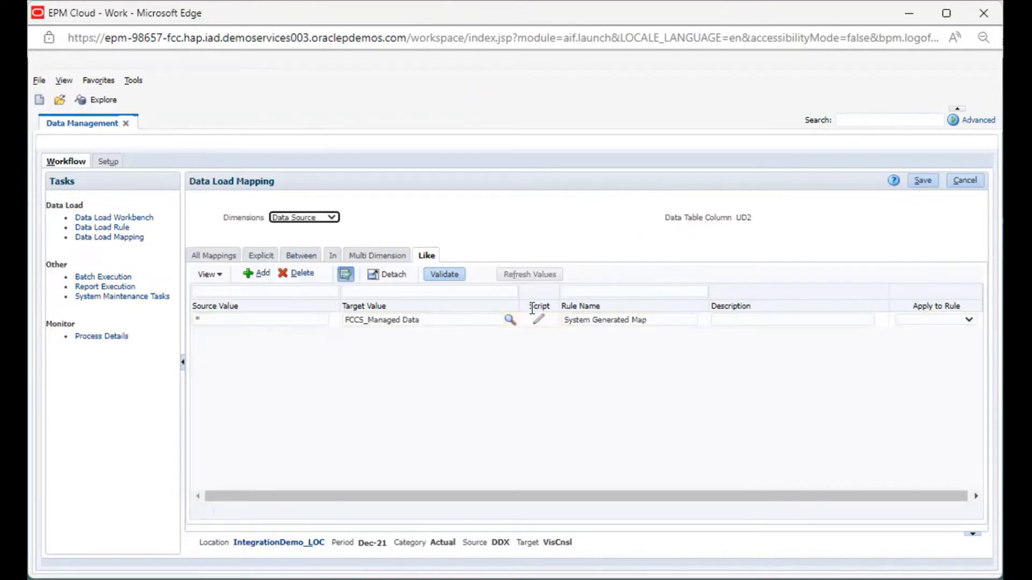
{"action": "left_click", "coordinate": [920, 182]}
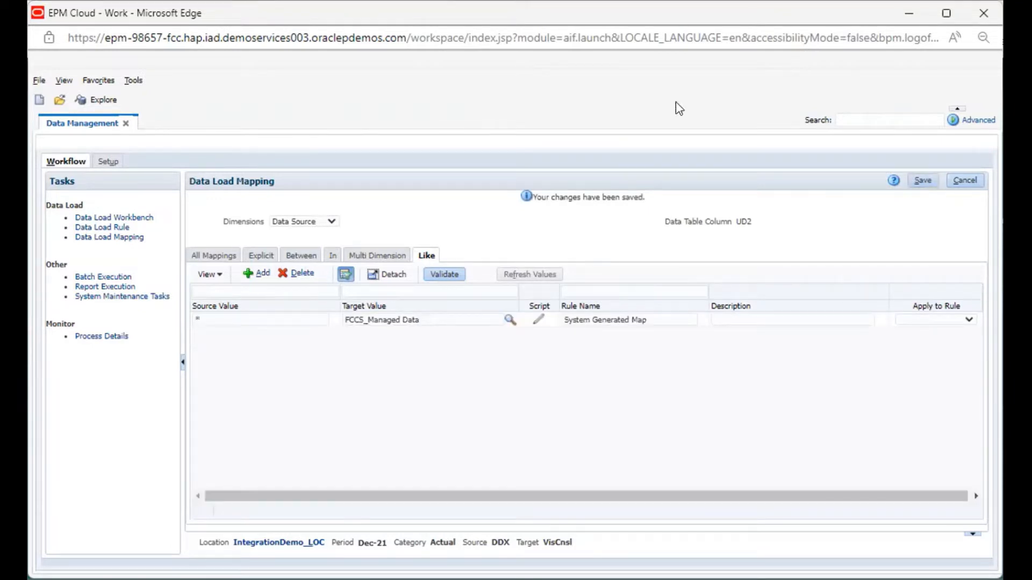
- Add a Like mapping for the Entity dimension from source * to target C_000 with rule name I2 and save it
{"action": "left_click", "coordinate": [322, 222]}
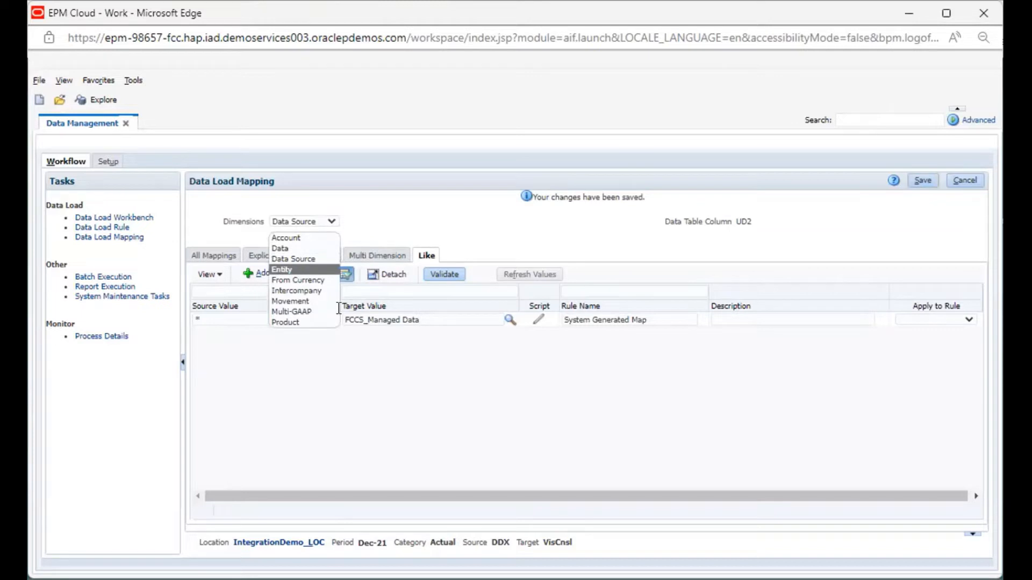
{"action": "left_click", "coordinate": [291, 270]}
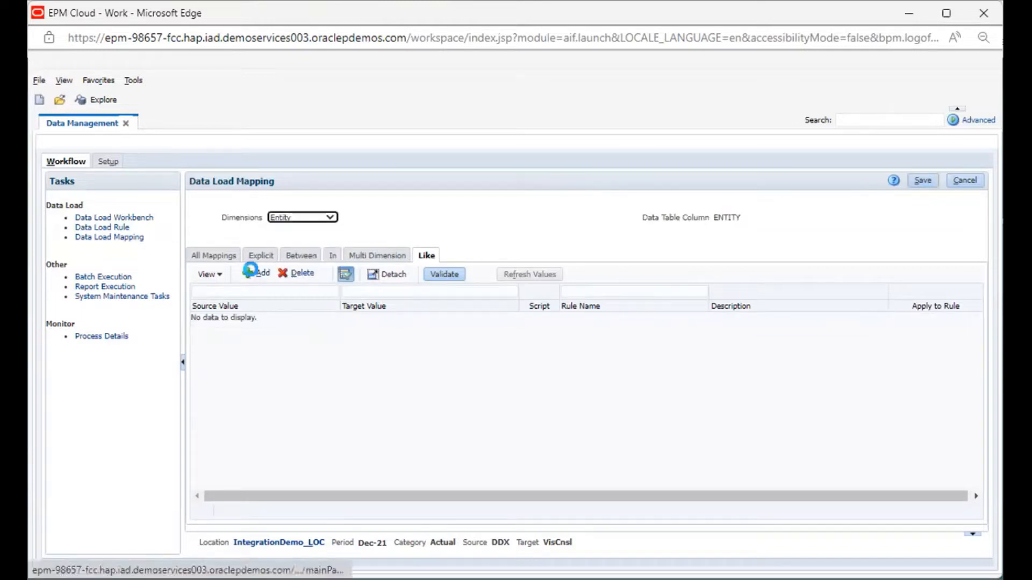
{"action": "left_click", "coordinate": [250, 271]}
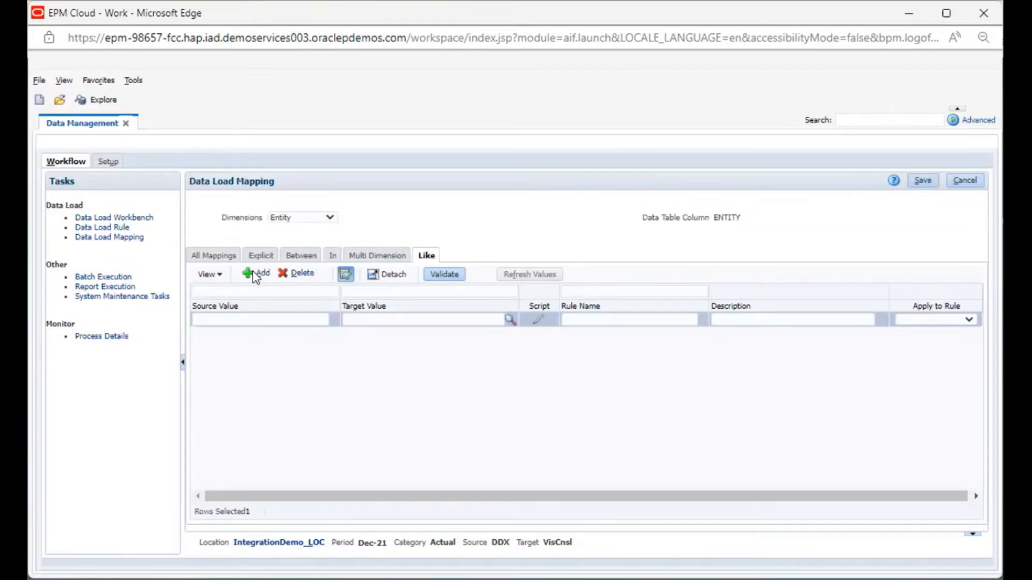
{"action": "left_click", "coordinate": [264, 319]}
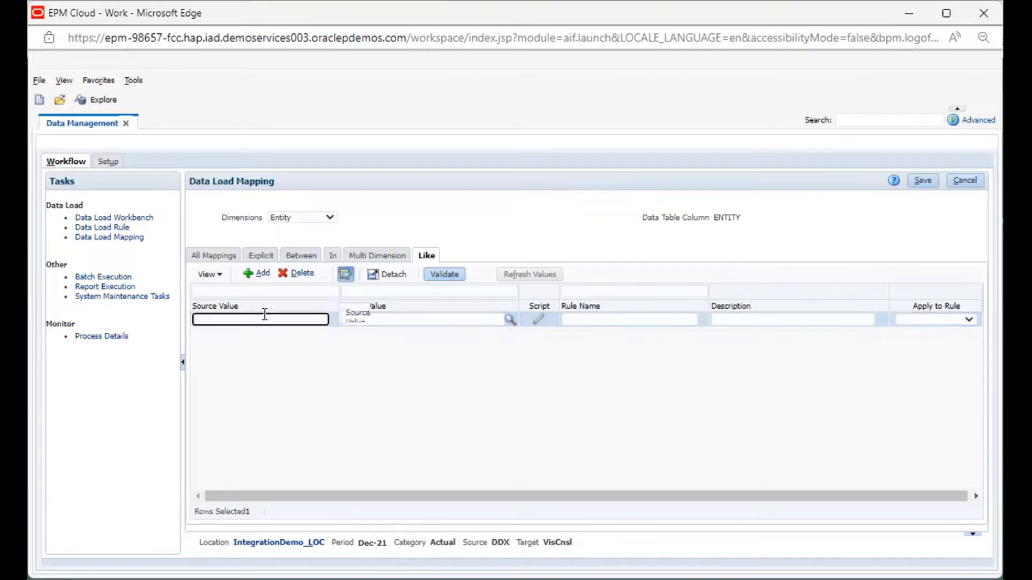
{"action": "type", "text": "8"}
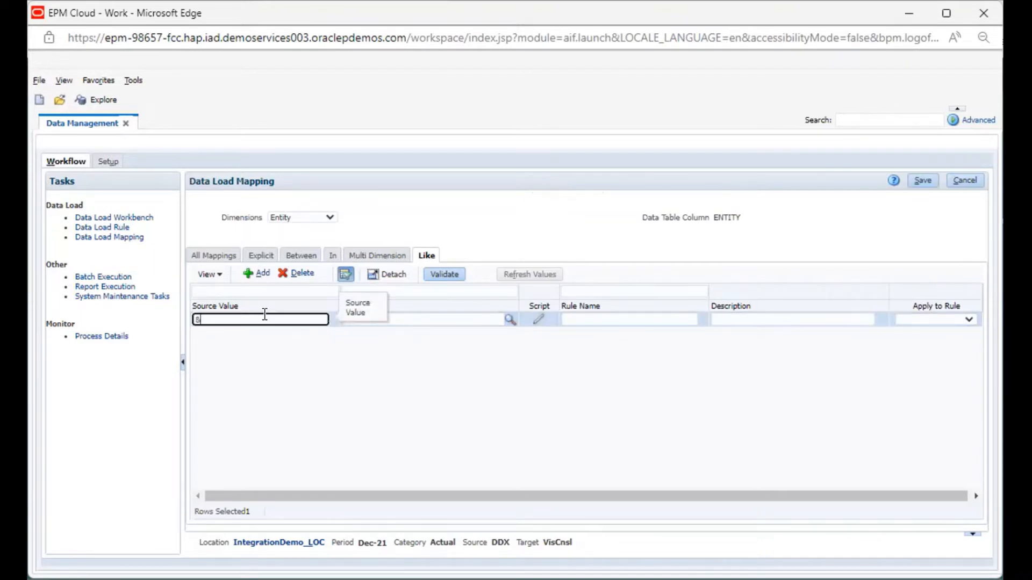
{"action": "left_click", "coordinate": [445, 320]}
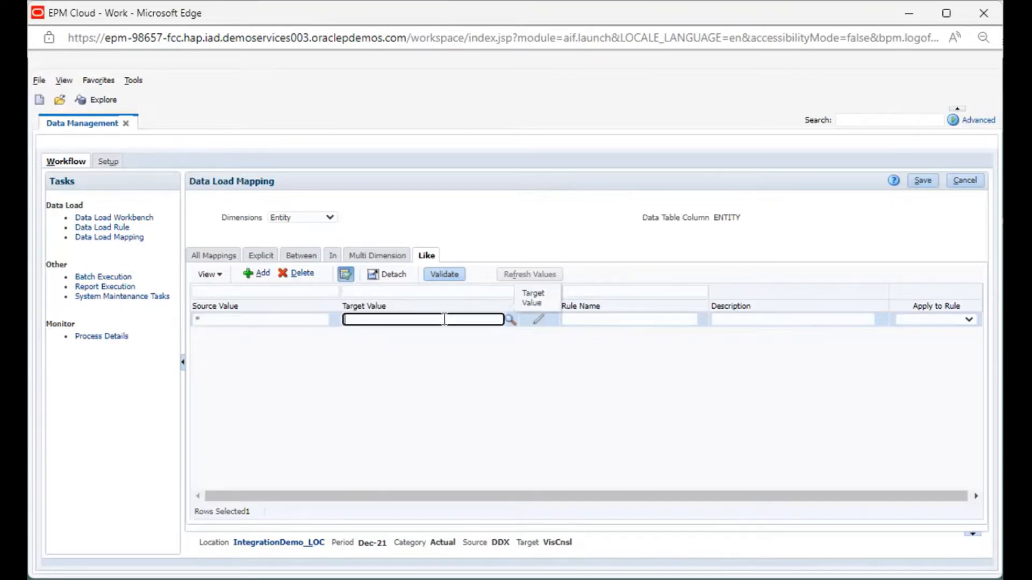
{"action": "type", "text": "C_000"}
{"action": "left_click", "coordinate": [629, 318]}
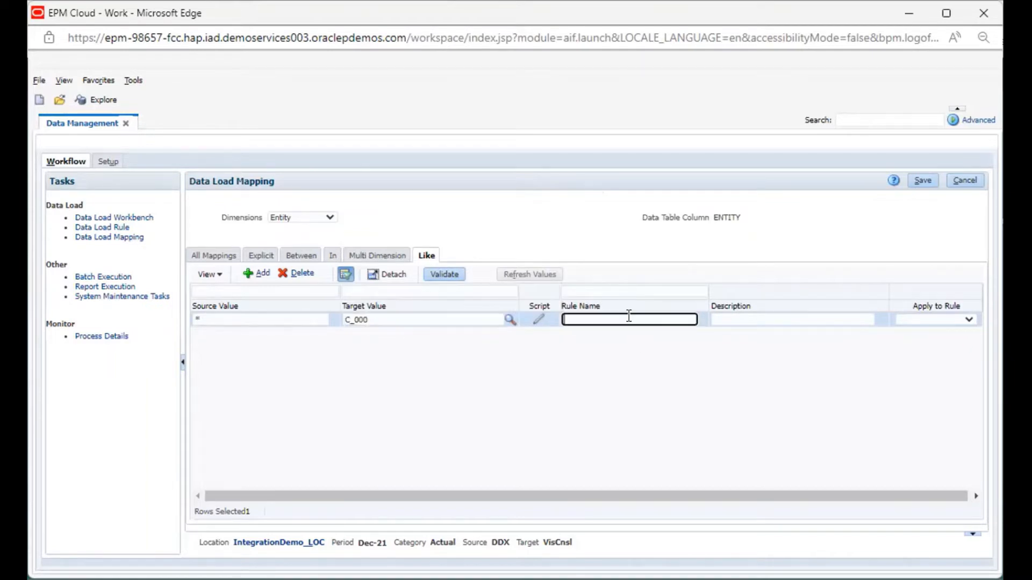
{"action": "type", "text": "12"}
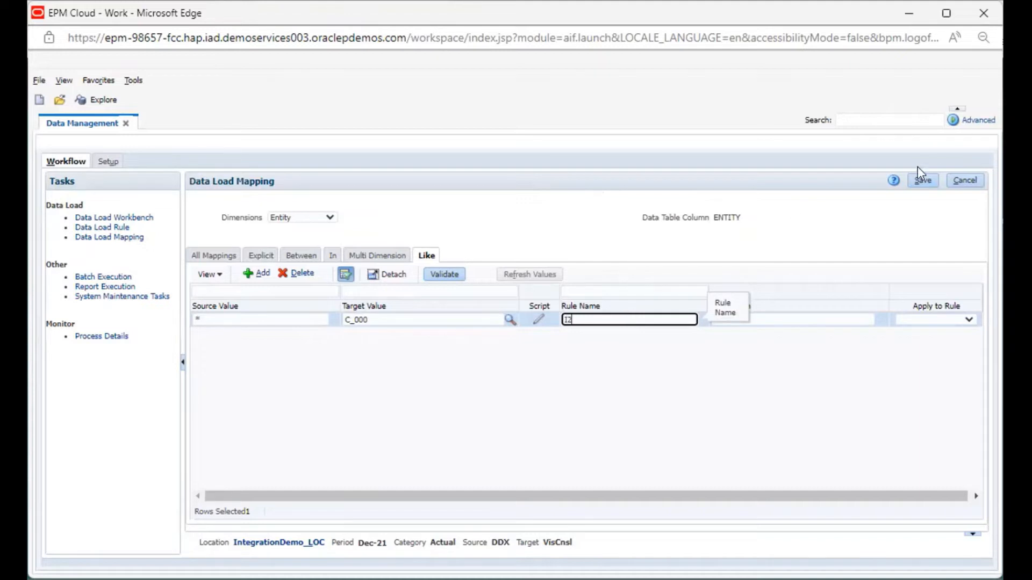
{"action": "left_click", "coordinate": [918, 184]}
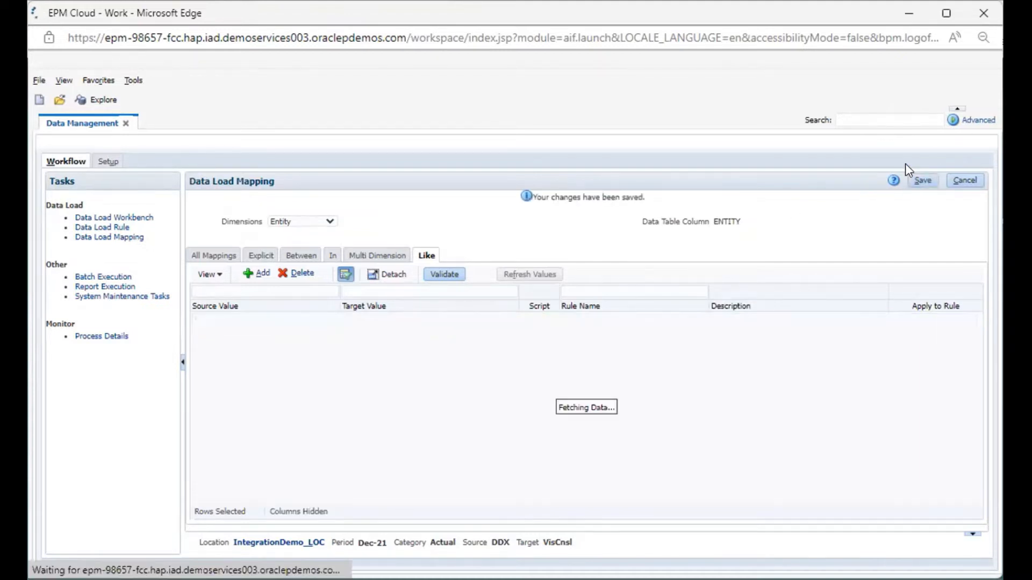
- Add a Like mapping for the From Currency dimension from source * to target * with rule name I3 and save it
{"action": "left_click", "coordinate": [326, 221]}
{"action": "left_click", "coordinate": [306, 278]}
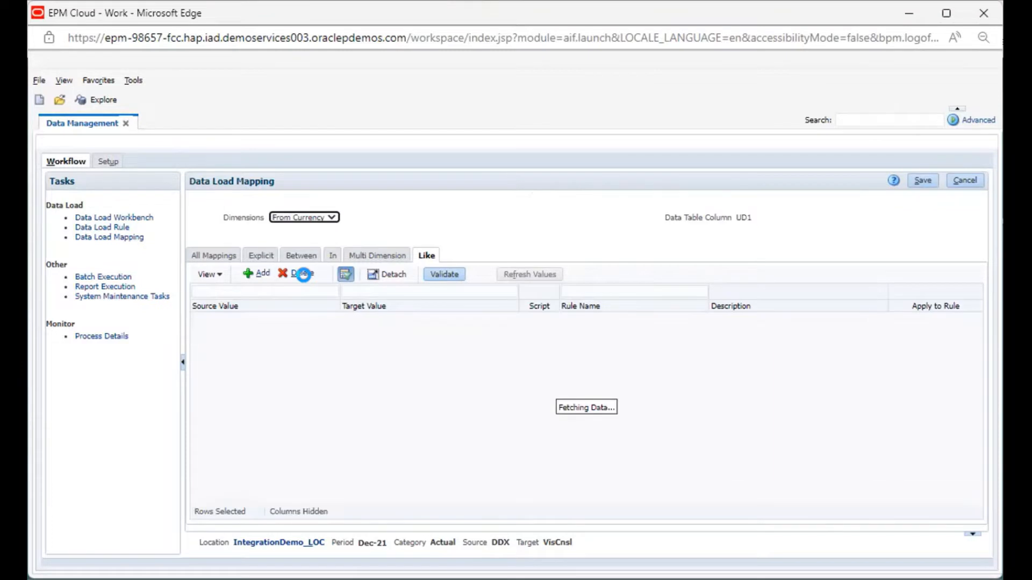
{"action": "left_click", "coordinate": [261, 273]}
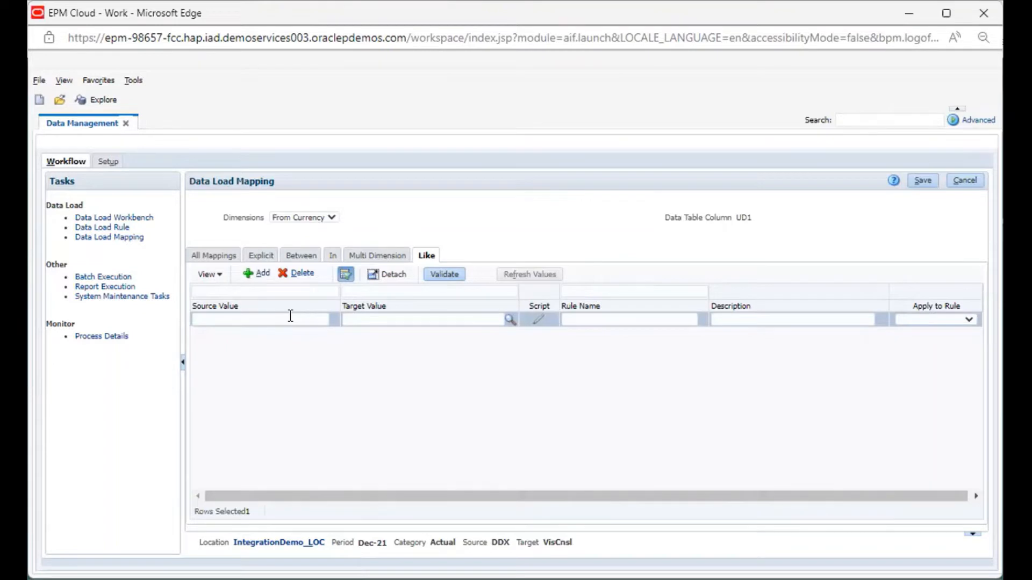
{"action": "left_click", "coordinate": [290, 316]}
{"action": "type", "text": "*"}
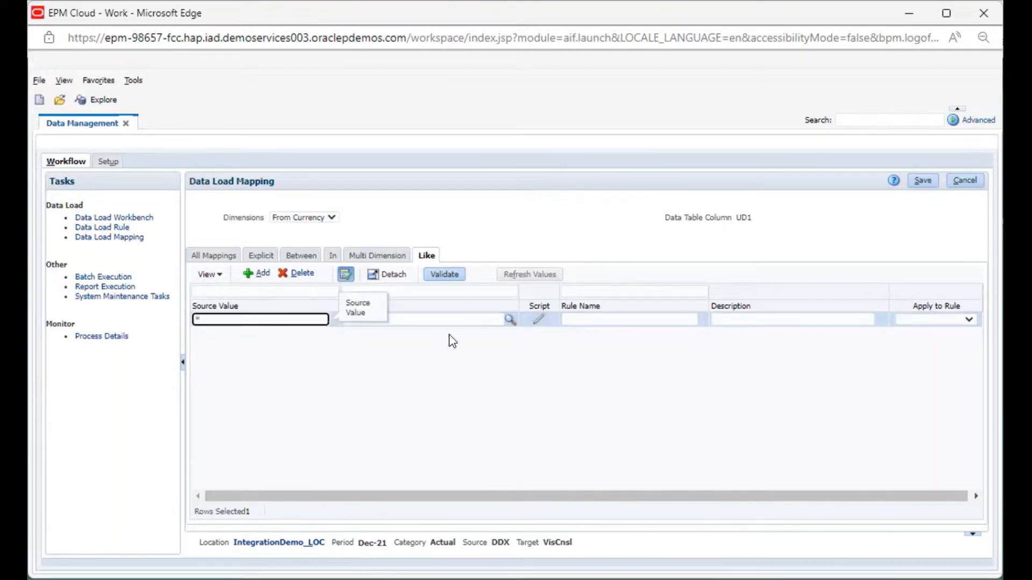
{"action": "left_click", "coordinate": [443, 316]}
{"action": "type", "text": "*"}
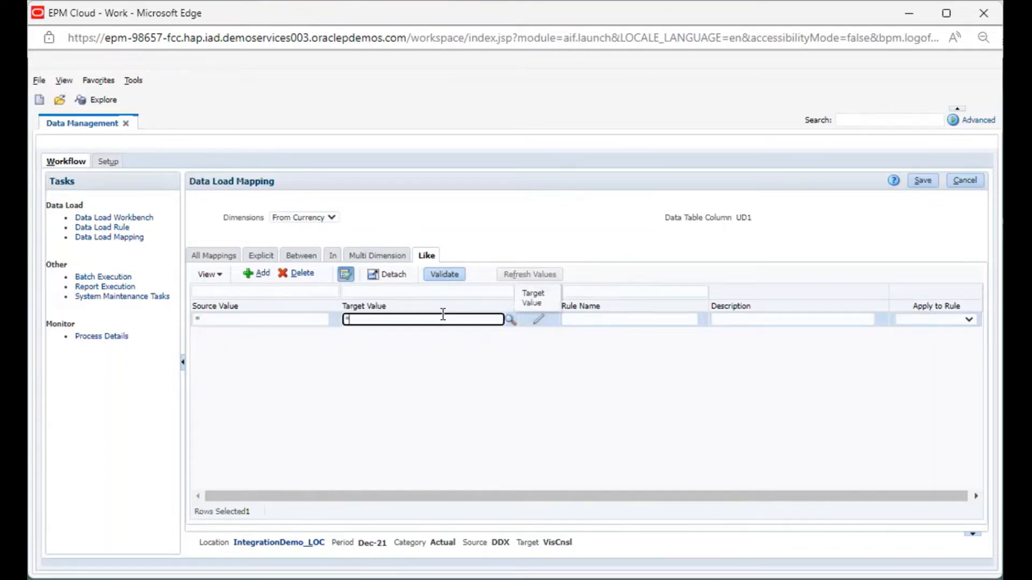
{"action": "left_click", "coordinate": [603, 318]}
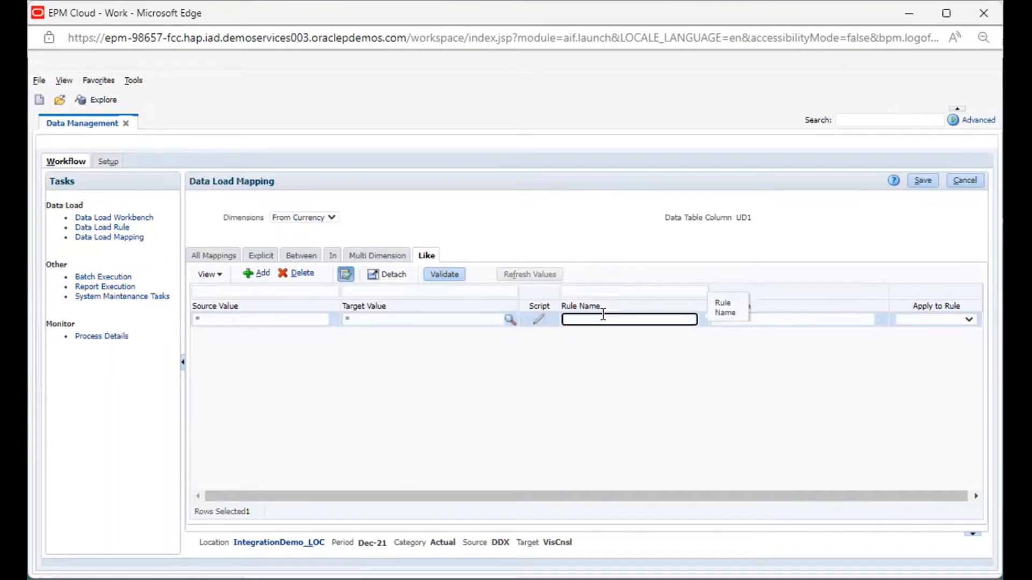
{"action": "left_click", "coordinate": [803, 321]}
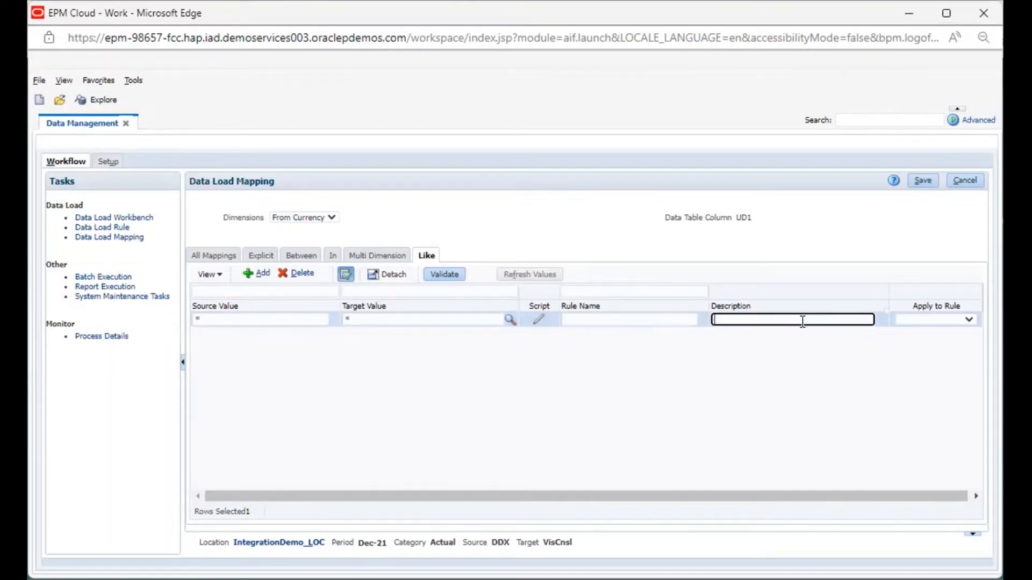
{"action": "left_click", "coordinate": [672, 320]}
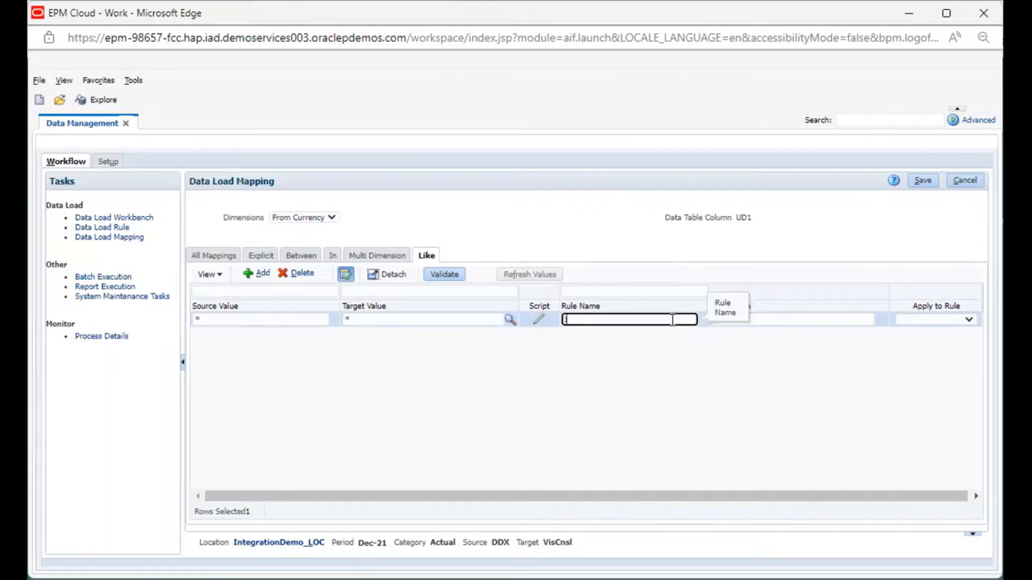
{"action": "type", "text": "13"}
{"action": "left_click", "coordinate": [921, 180]}
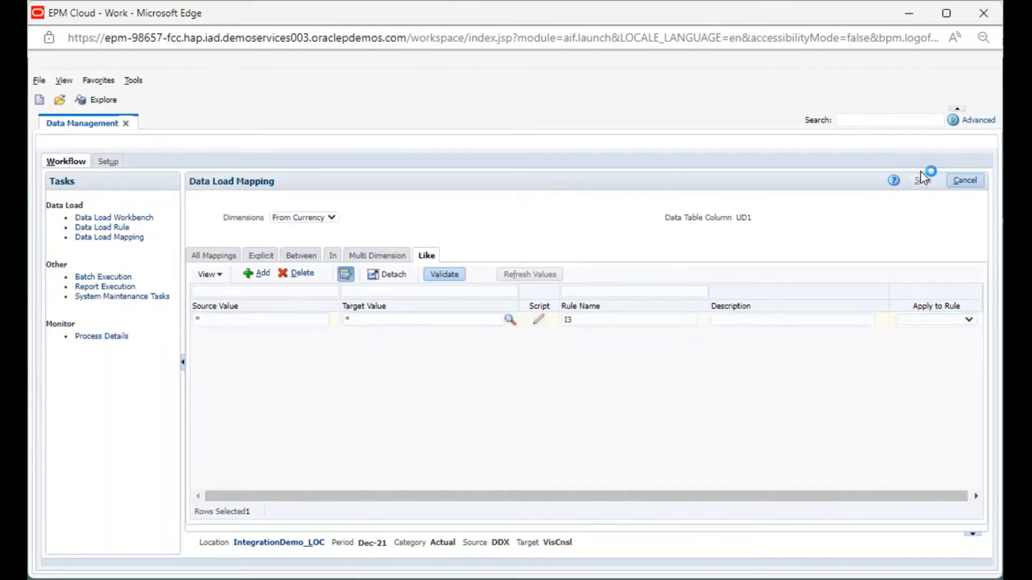
- Add a Like mapping for the Intercompany dimension from source * to target * with rule name I4 and save it
{"action": "left_click", "coordinate": [329, 224]}
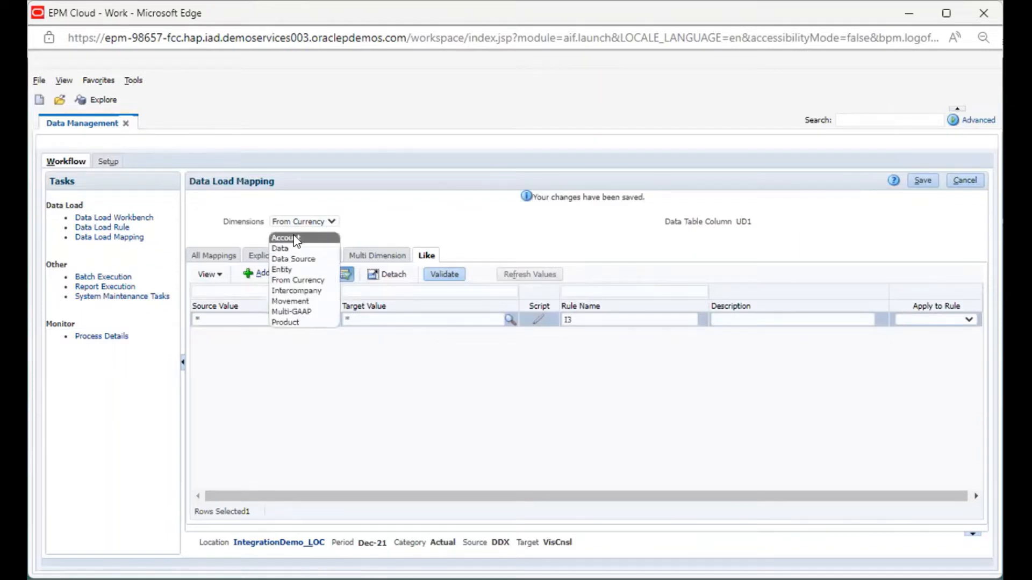
{"action": "left_click", "coordinate": [294, 238]}
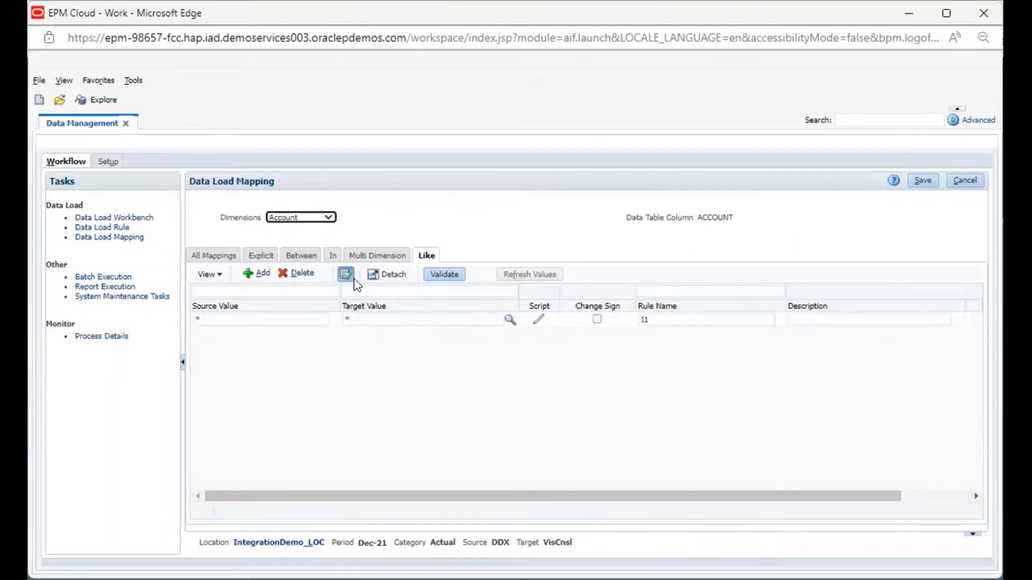
{"action": "left_click", "coordinate": [329, 219]}
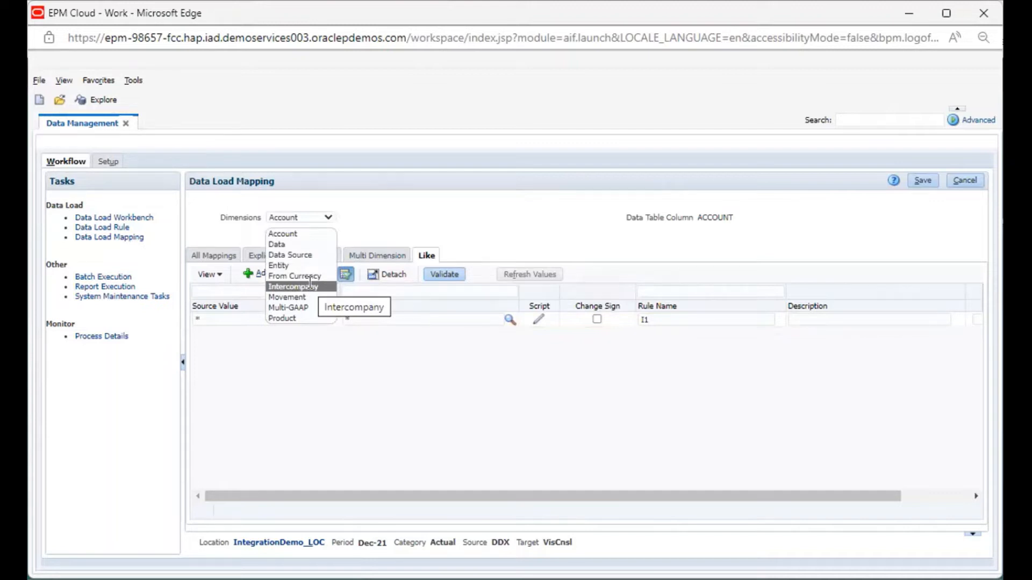
{"action": "left_click", "coordinate": [310, 286]}
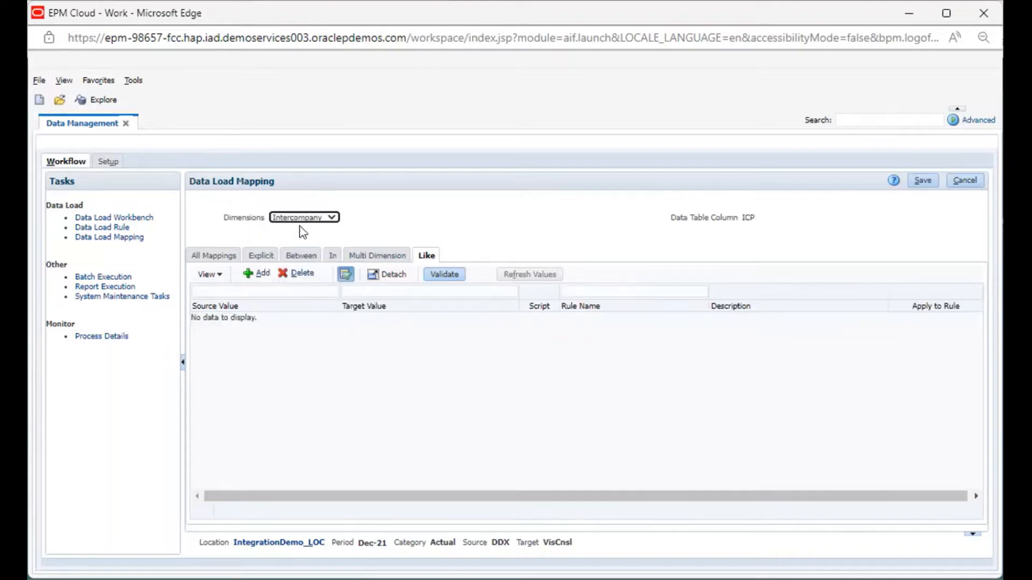
{"action": "left_click", "coordinate": [253, 275]}
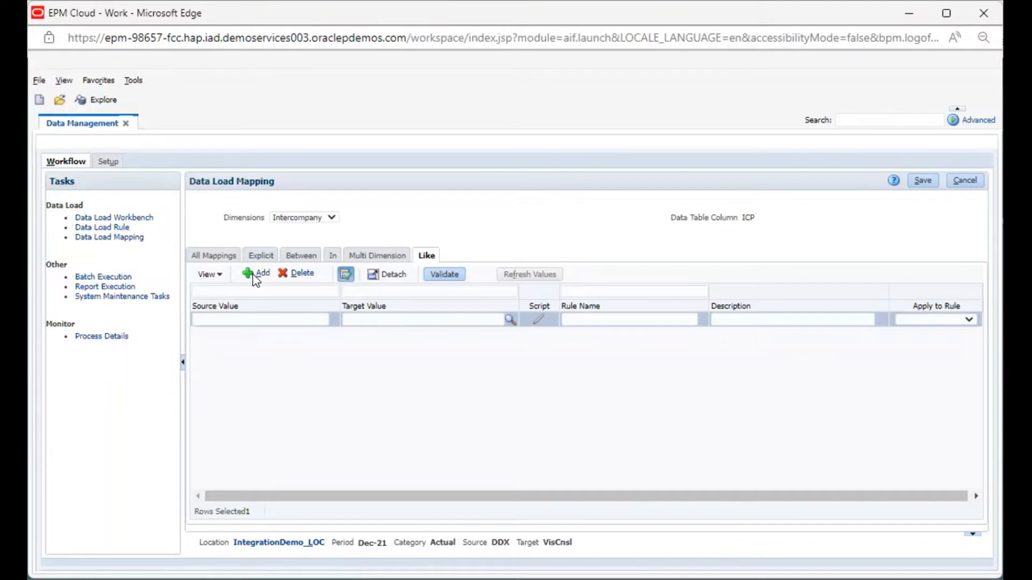
{"action": "left_click", "coordinate": [269, 323]}
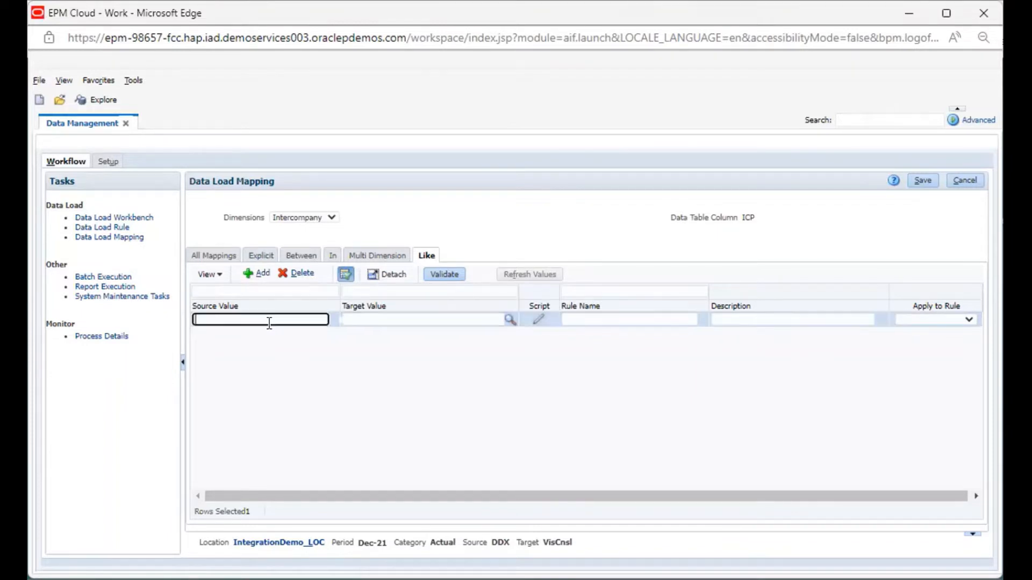
{"action": "type", "text": "*"}
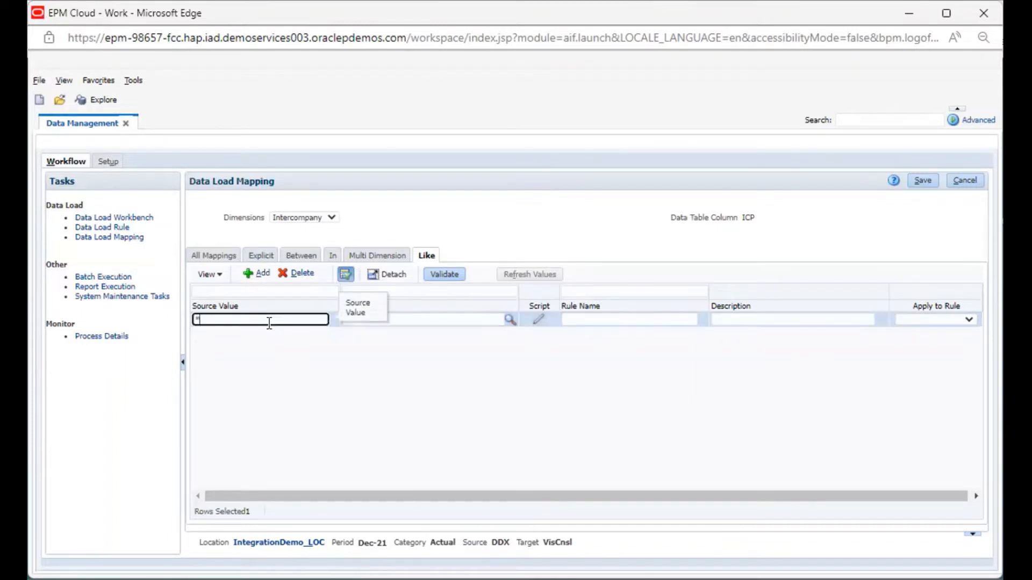
{"action": "left_click", "coordinate": [402, 320]}
{"action": "type", "text": "*"}
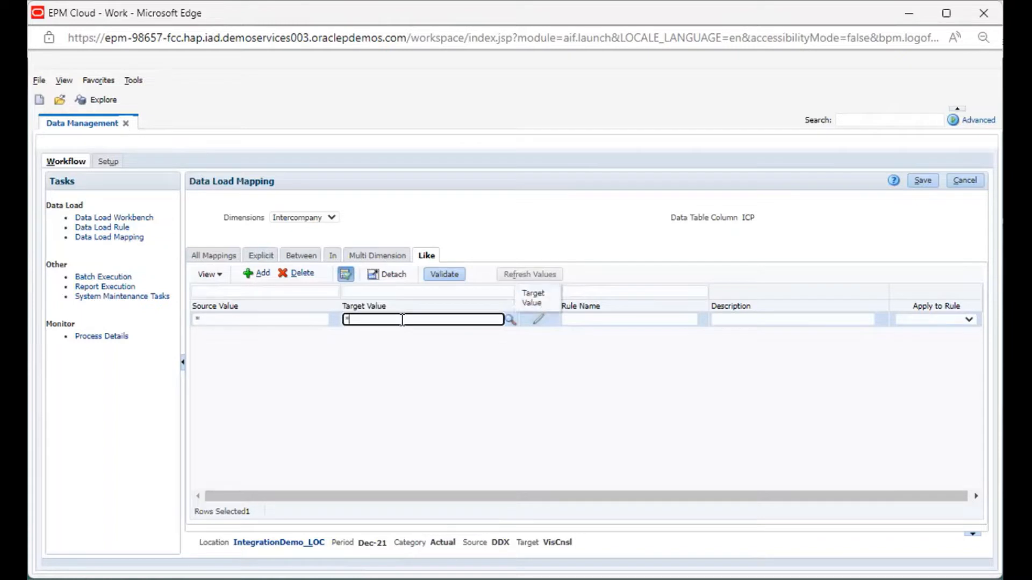
{"action": "left_click", "coordinate": [585, 319]}
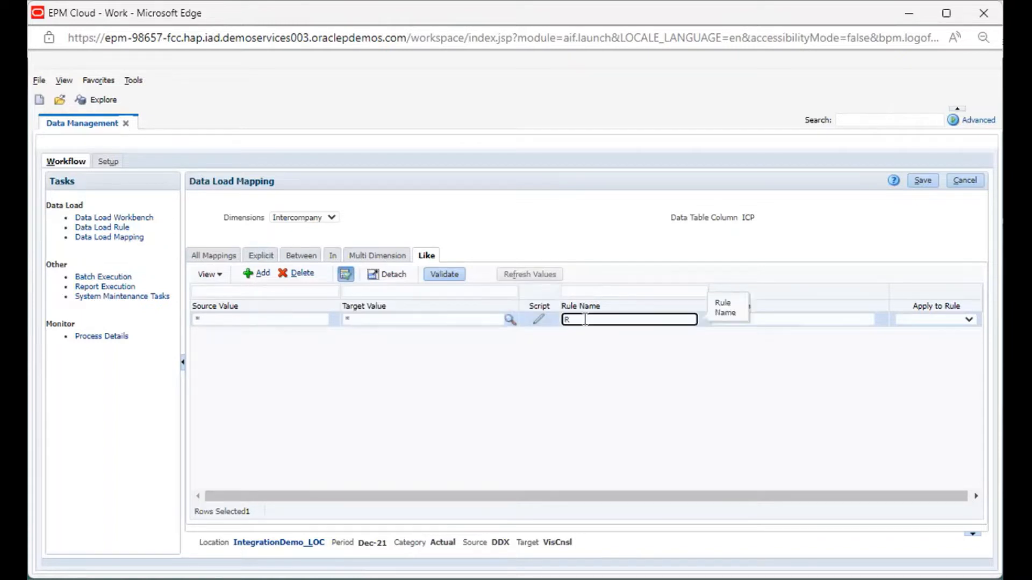
{"action": "type", "text": "1"}
{"action": "type", "text": "14"}
{"action": "left_click", "coordinate": [923, 181]}
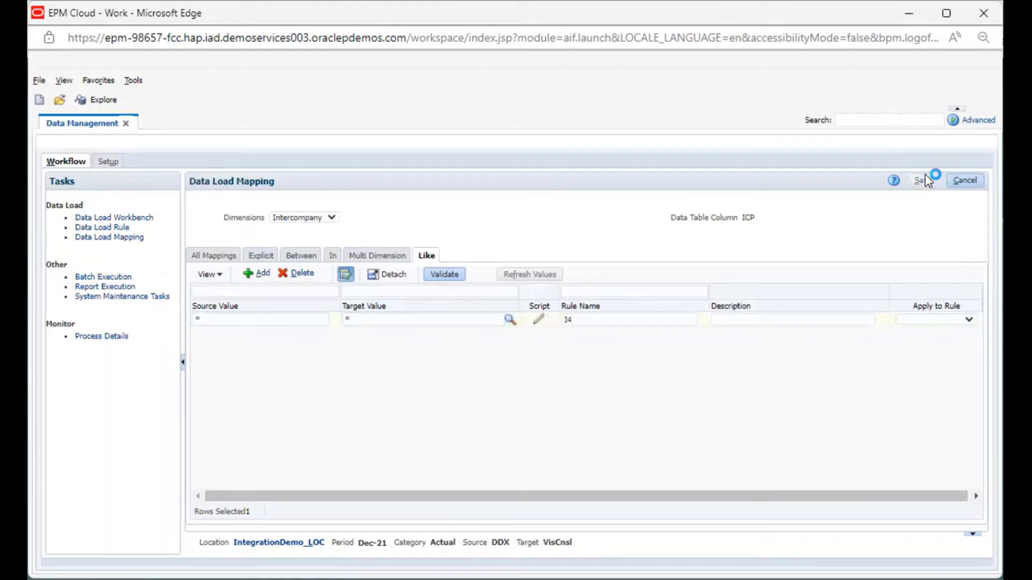
- Save the system-generated Like mappings of the Movement dimension and the Multi-GAAP dimension
{"action": "left_click", "coordinate": [325, 223]}
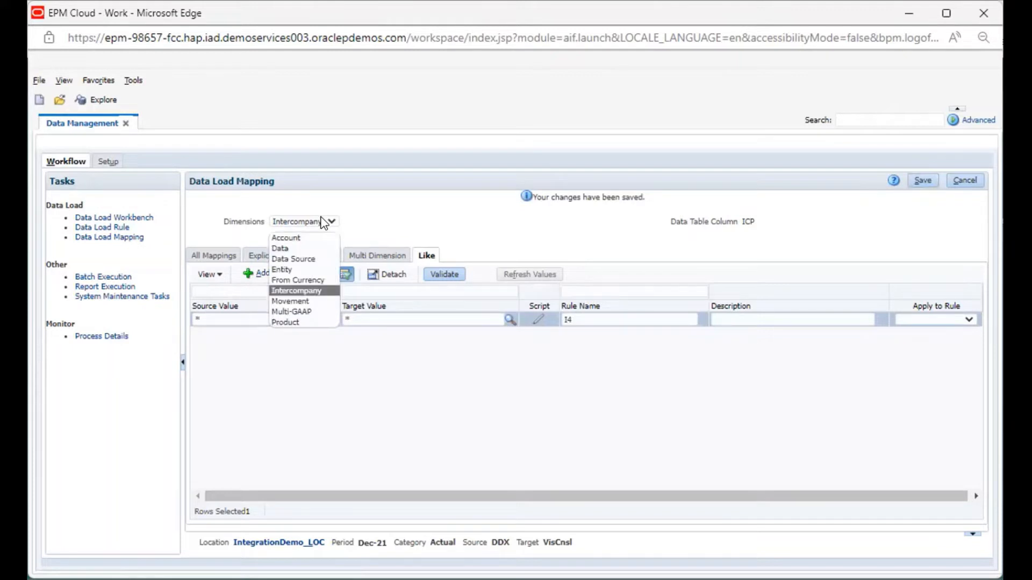
{"action": "left_click", "coordinate": [297, 302]}
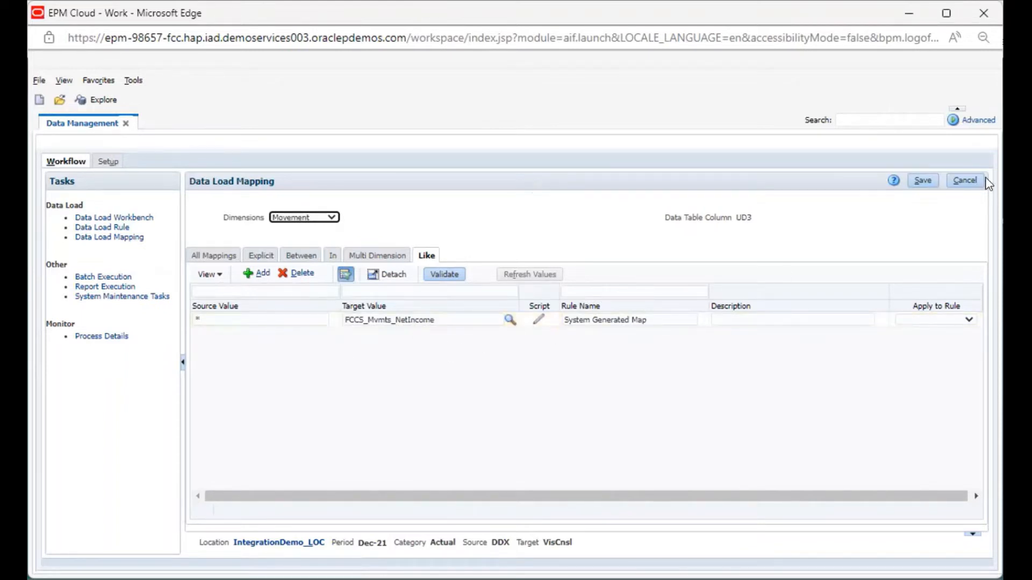
{"action": "left_click", "coordinate": [925, 180]}
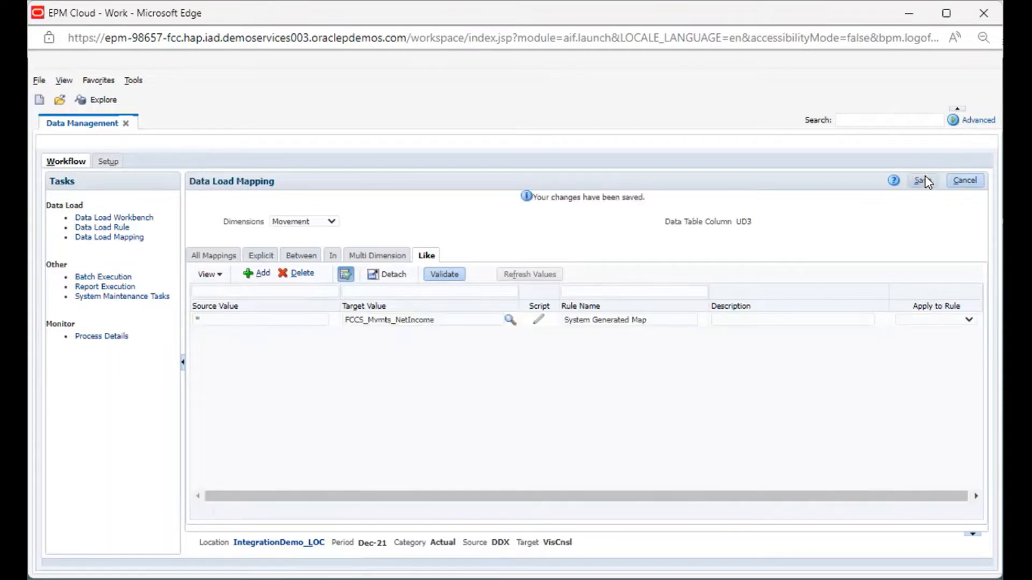
{"action": "left_click", "coordinate": [326, 220]}
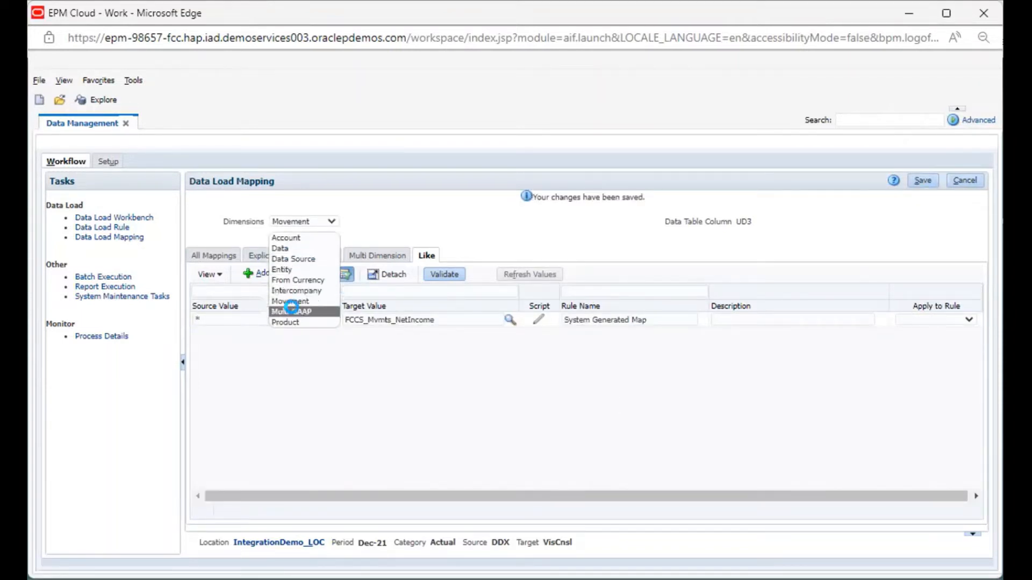
{"action": "left_click", "coordinate": [291, 308]}
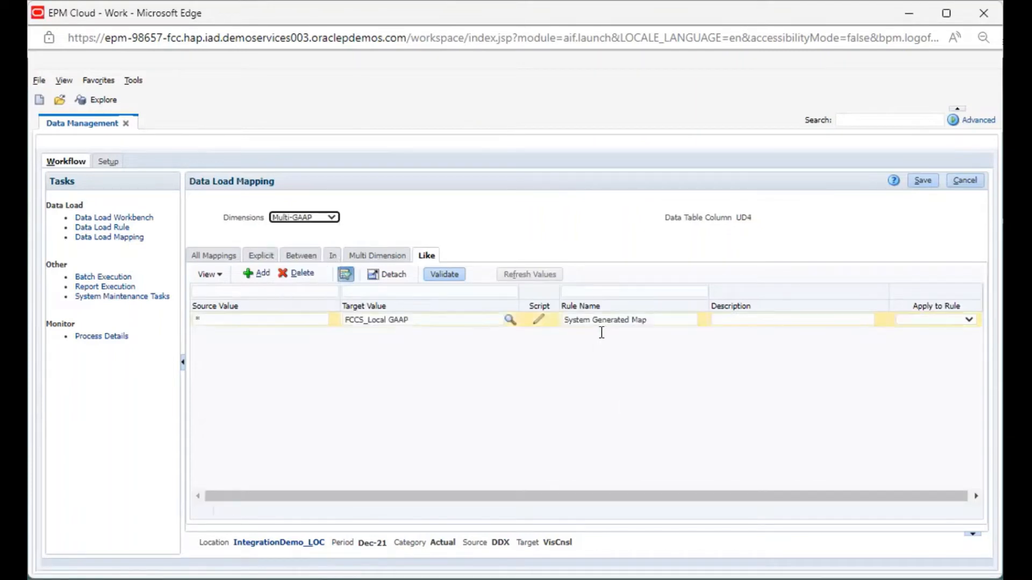
{"action": "left_click", "coordinate": [924, 182]}
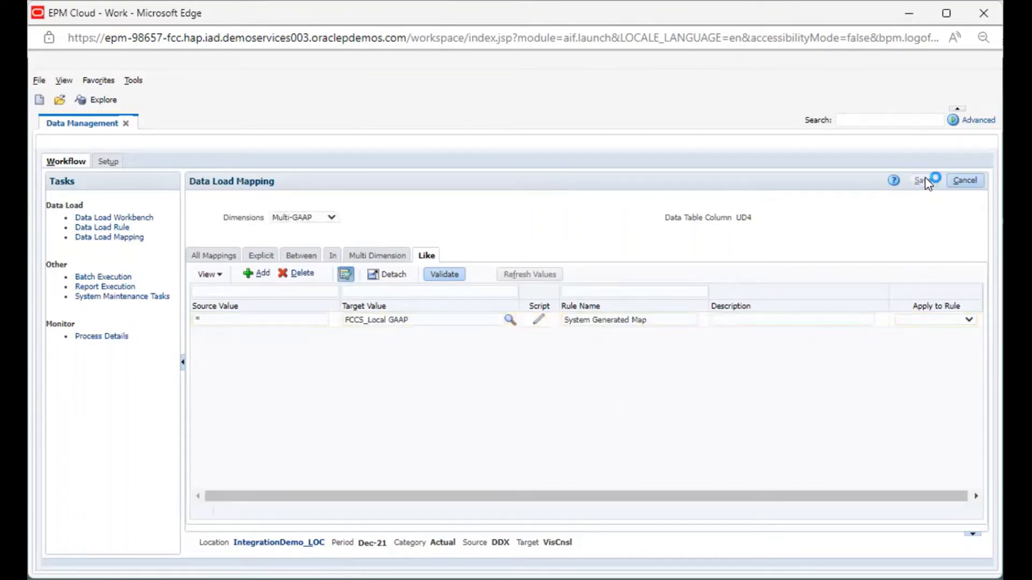
- Add a Like mapping for the Product dimension from source * to target * with rule name I5 and save it
{"action": "left_click", "coordinate": [321, 222]}
{"action": "left_click", "coordinate": [285, 323]}
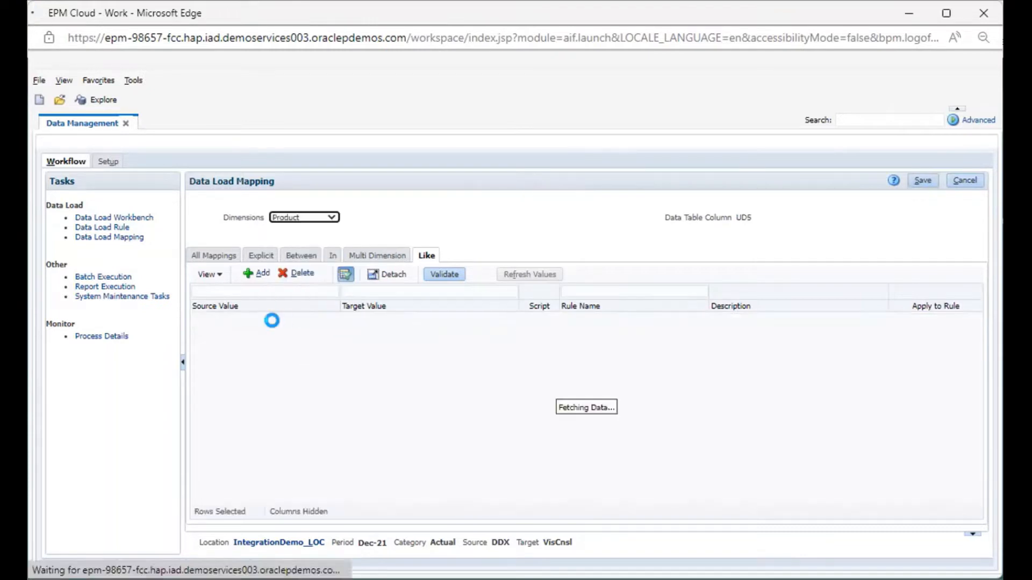
{"action": "left_click", "coordinate": [261, 274]}
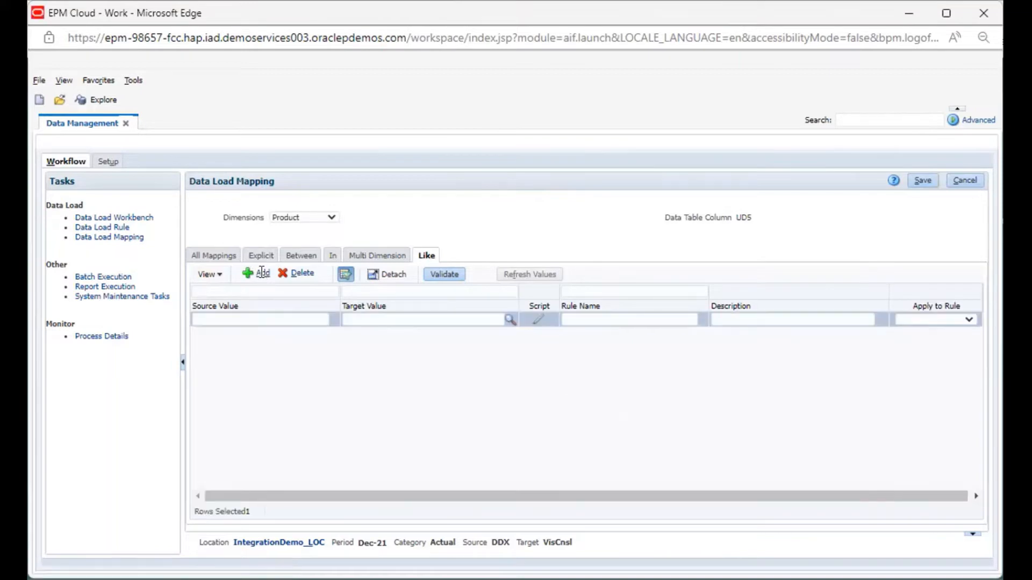
{"action": "left_click", "coordinate": [291, 315]}
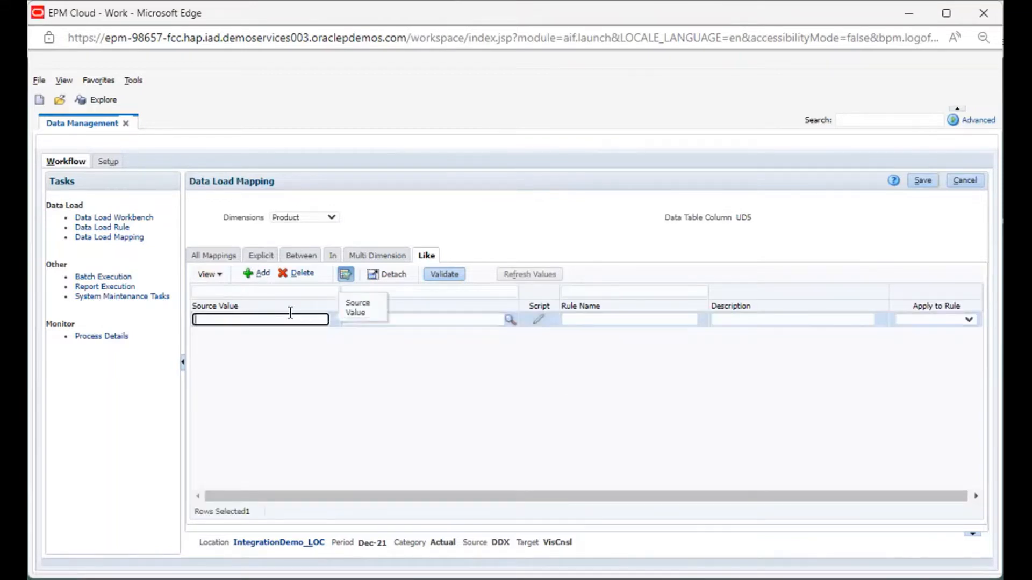
{"action": "type", "text": "*"}
{"action": "left_click", "coordinate": [428, 320]}
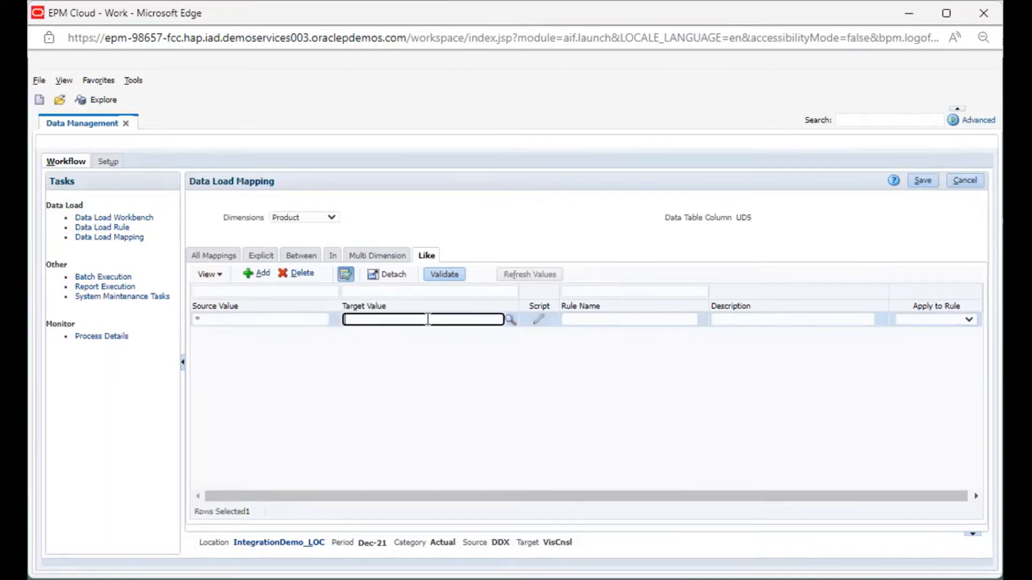
{"action": "type", "text": "*"}
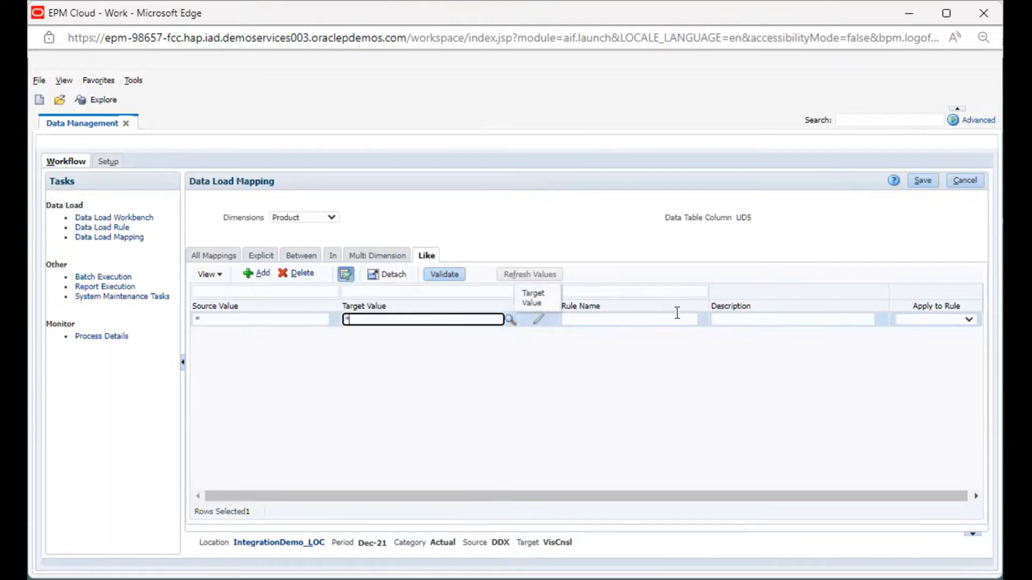
{"action": "left_click", "coordinate": [650, 315]}
{"action": "type", "text": "1"}
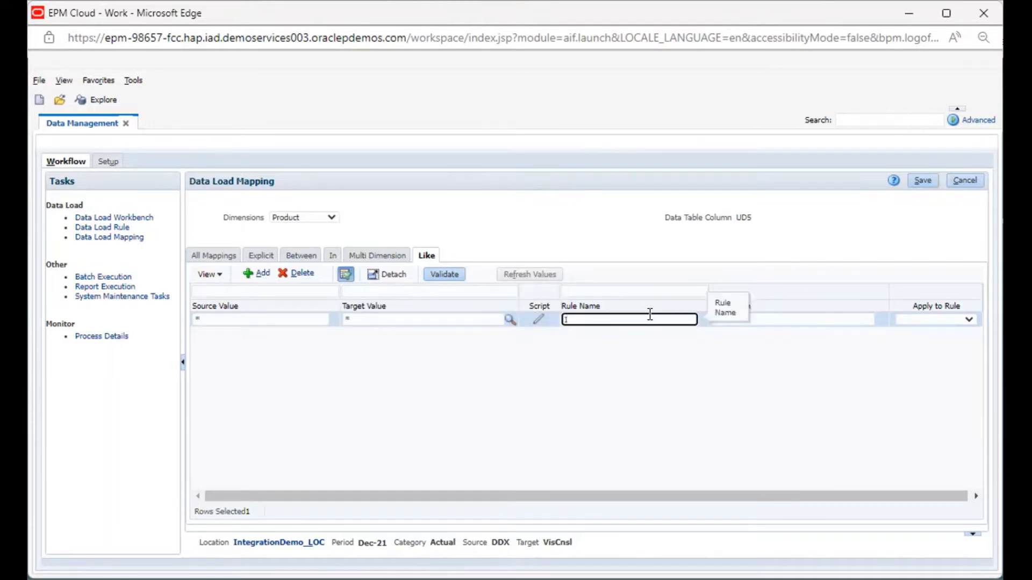
{"action": "type", "text": "5"}
{"action": "left_click", "coordinate": [922, 181]}
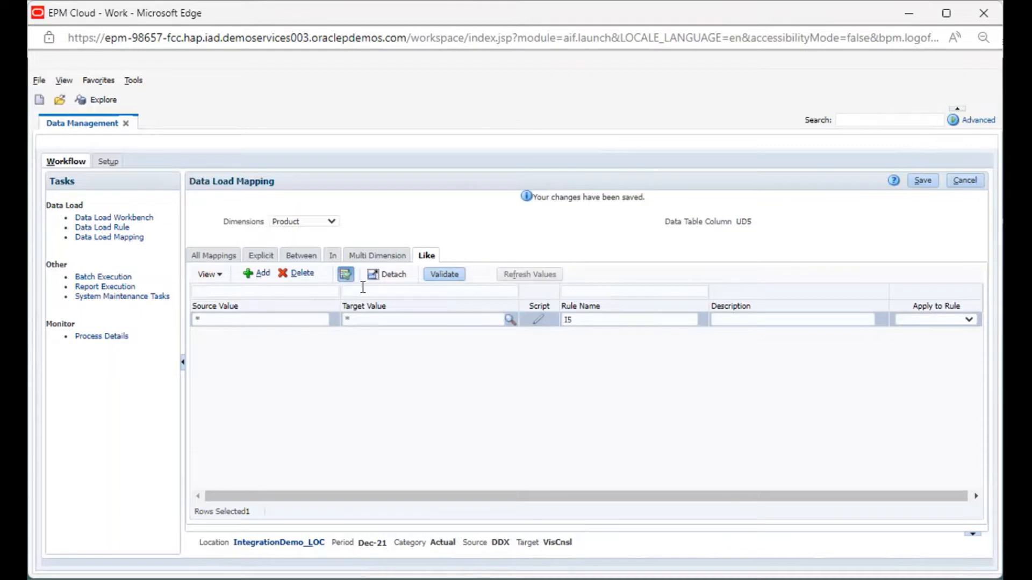
- Create a data load rule named IntegrationDemo_DLR for the IntegrationDemo_LOC location and save it
{"action": "left_click", "coordinate": [121, 227]}
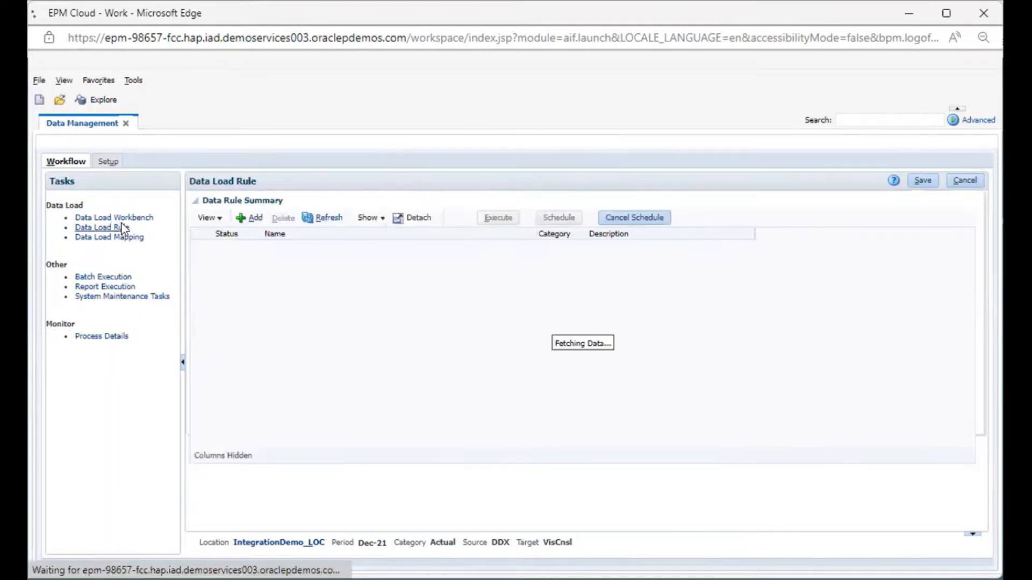
{"action": "left_click", "coordinate": [255, 216]}
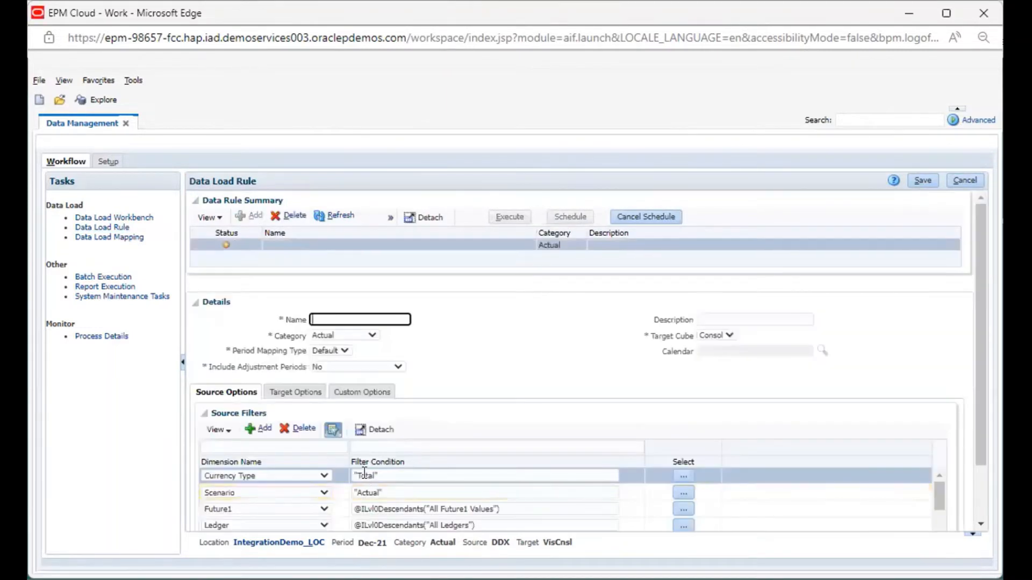
{"action": "left_click", "coordinate": [347, 319]}
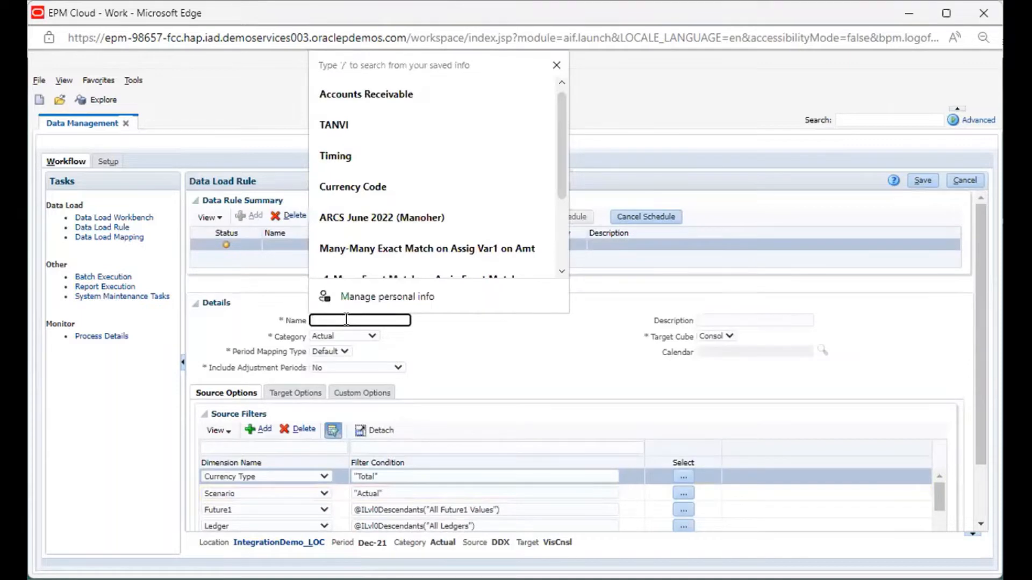
{"action": "type", "text": "In"}
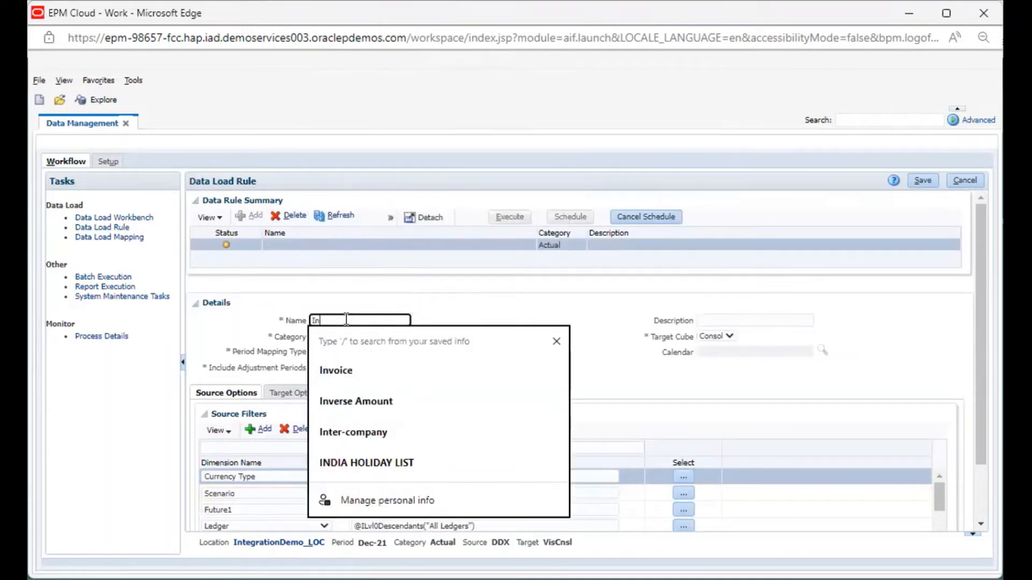
{"action": "type", "text": "tegrati"}
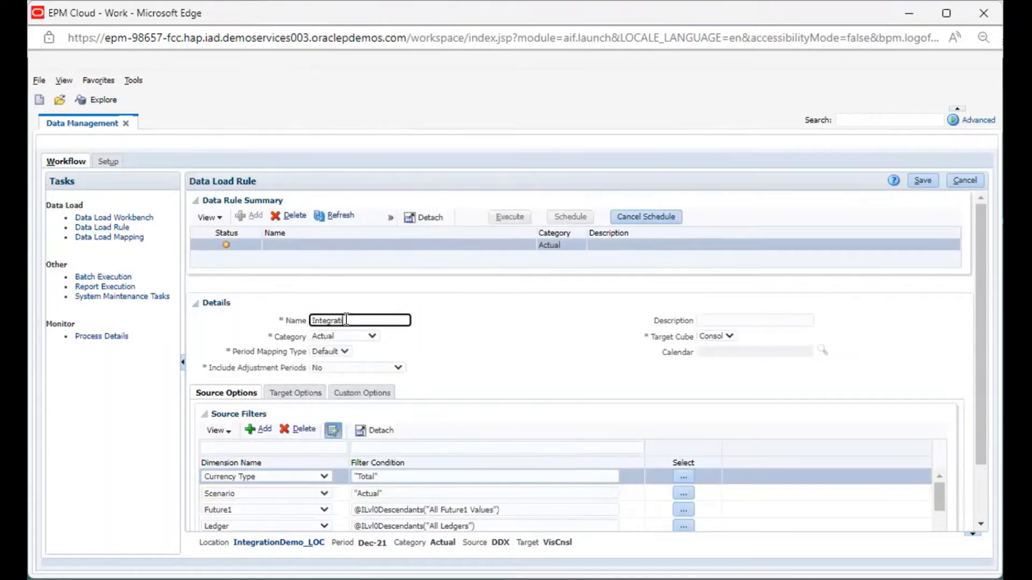
{"action": "type", "text": "onDemo_DLR"}
{"action": "left_click", "coordinate": [921, 172]}
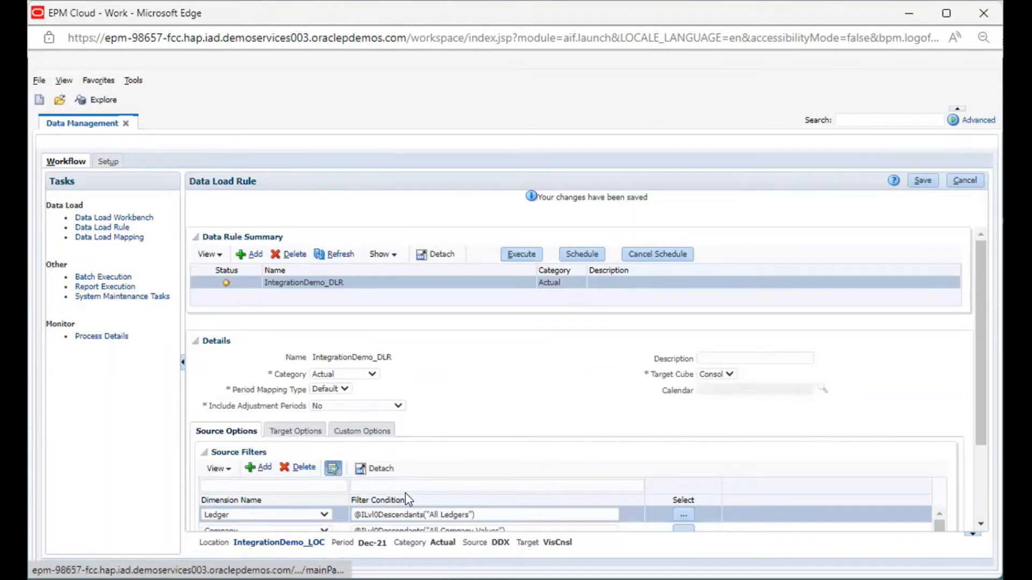
- Add the All Ledgers member to the Ledger source filter of the IntegrationDemo_DLR data load rule
{"action": "scroll", "coordinate": [419, 501], "scroll_direction": "down", "scroll_amount": 2}
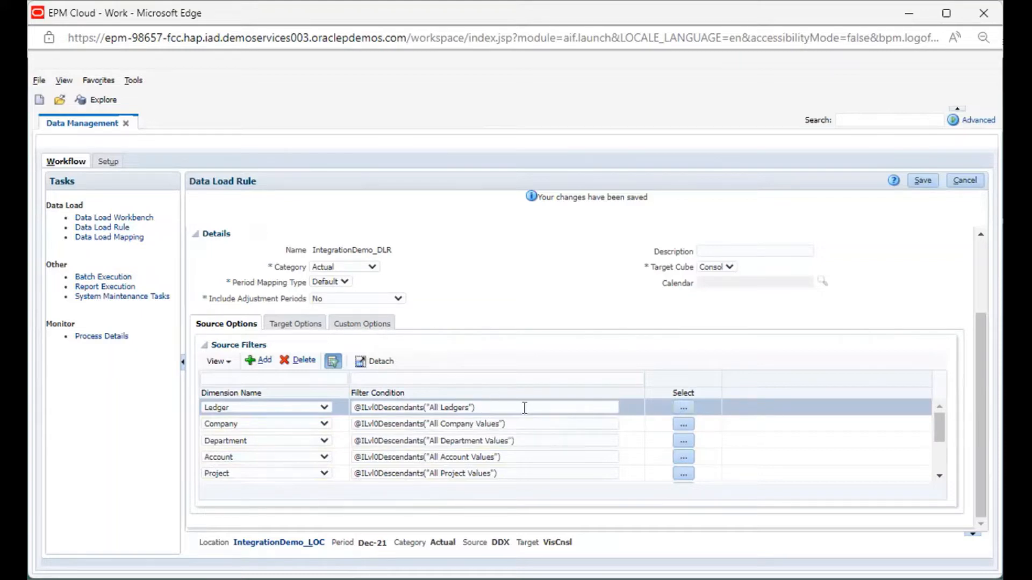
{"action": "left_click", "coordinate": [683, 407]}
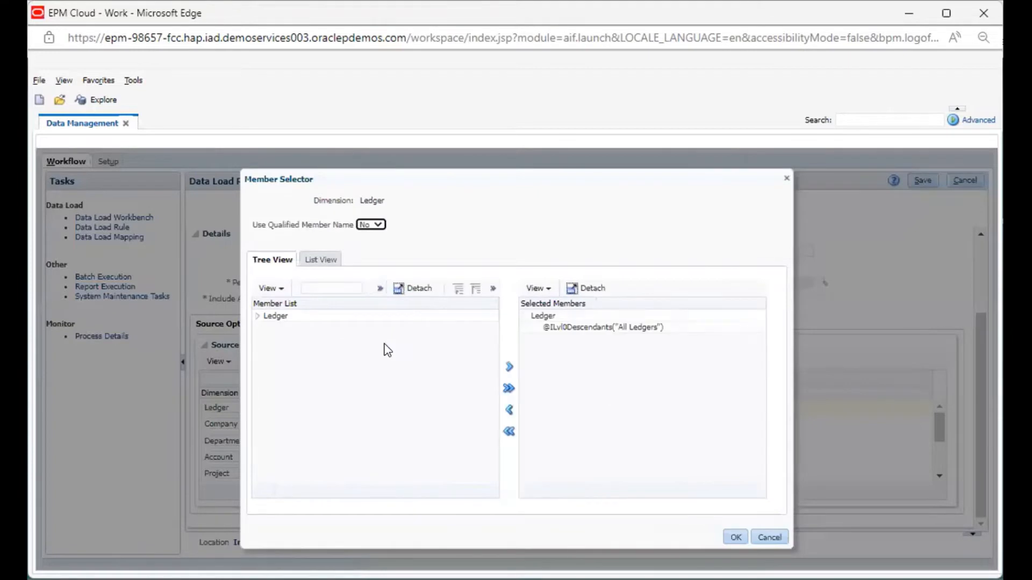
{"action": "left_click", "coordinate": [258, 318]}
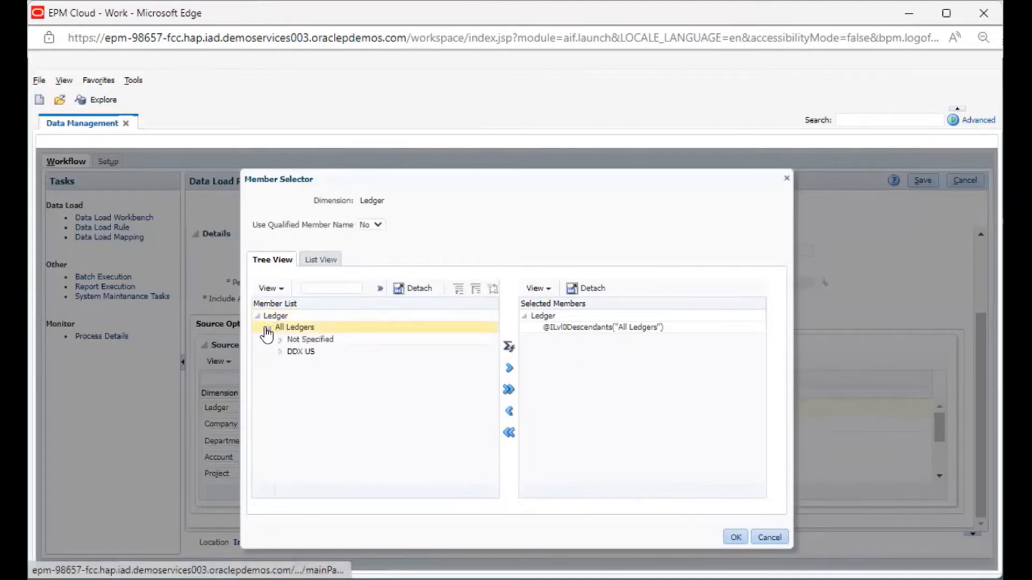
{"action": "left_click", "coordinate": [507, 350]}
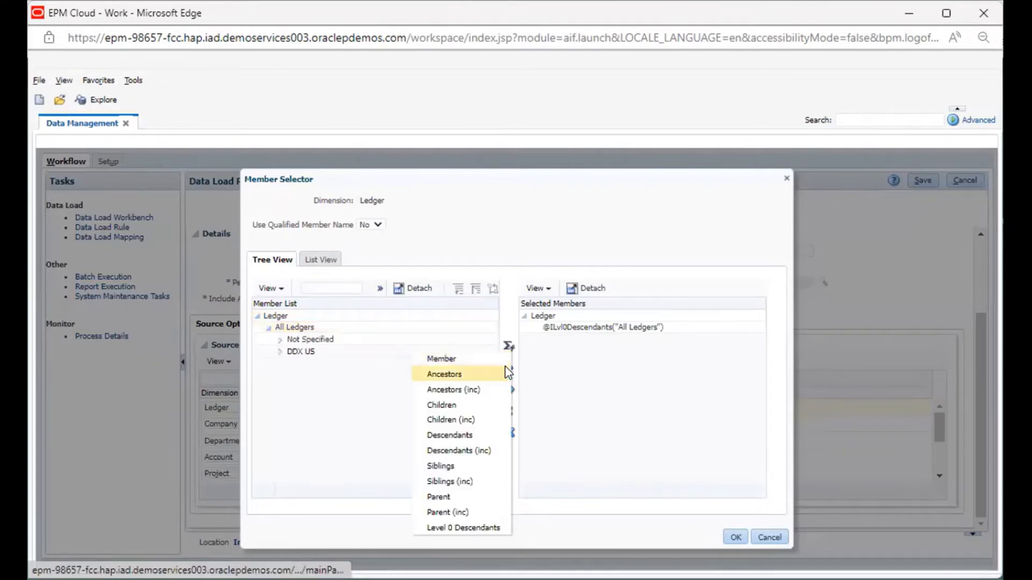
{"action": "left_click_drag", "start_coordinate": [544, 368], "coordinate": [501, 366]}
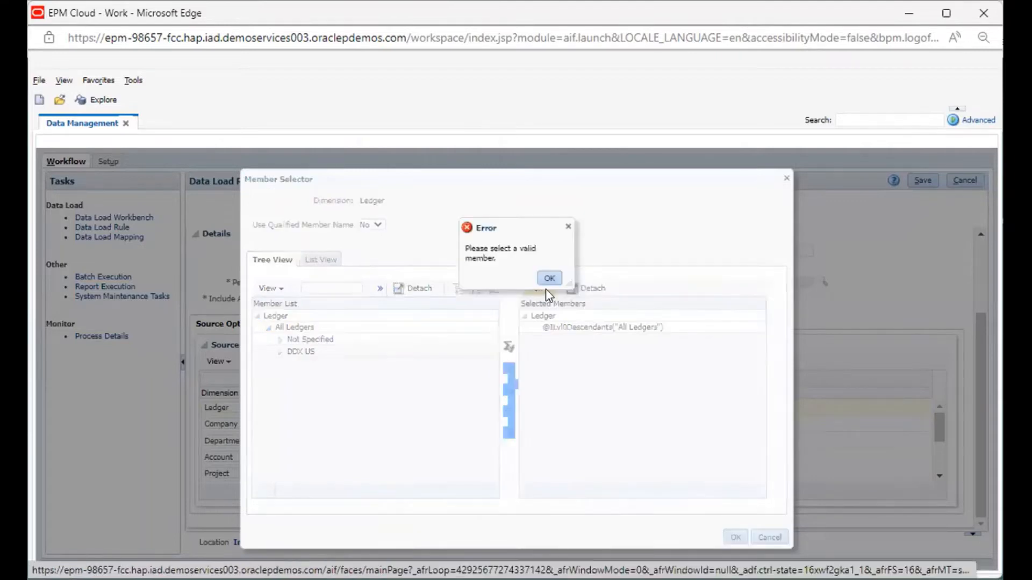
{"action": "left_click", "coordinate": [546, 277]}
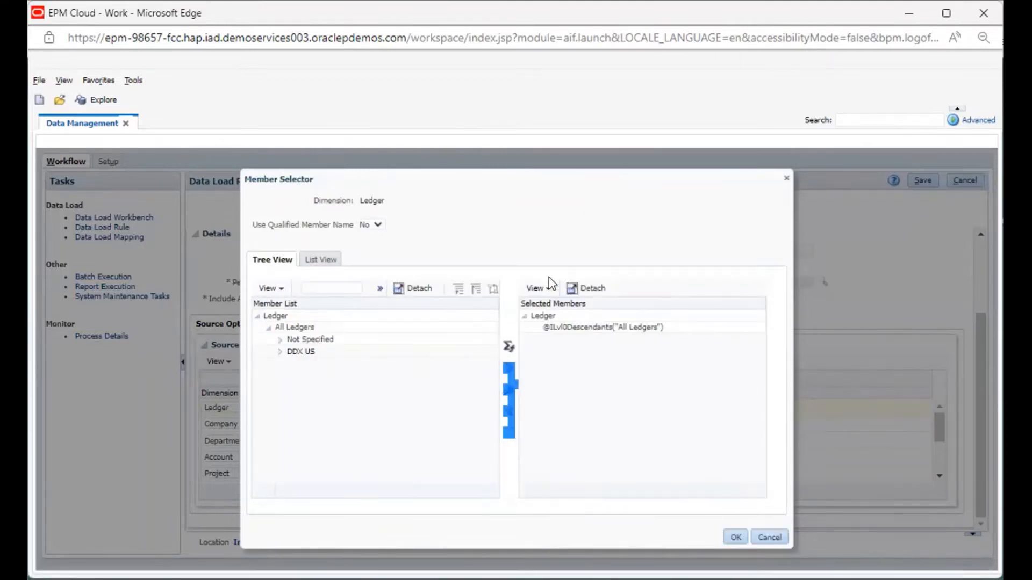
{"action": "left_click", "coordinate": [362, 327]}
{"action": "left_click", "coordinate": [544, 365]}
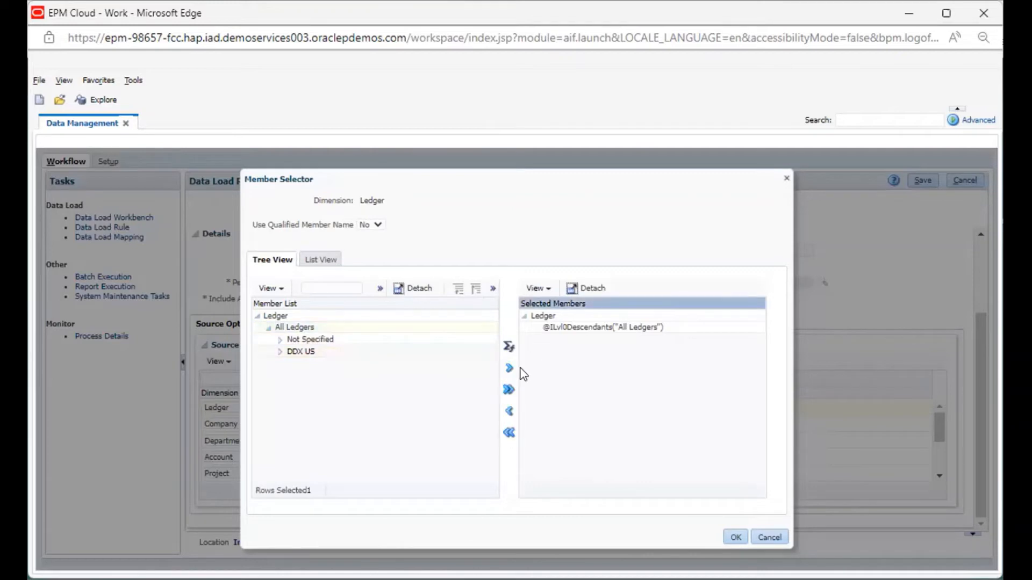
{"action": "left_click", "coordinate": [376, 328]}
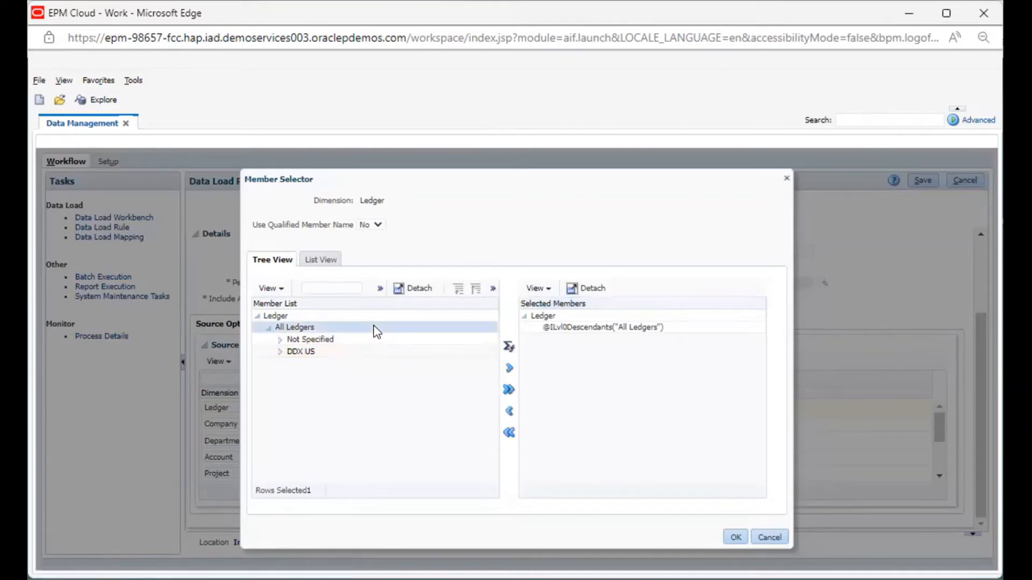
{"action": "left_click", "coordinate": [510, 369]}
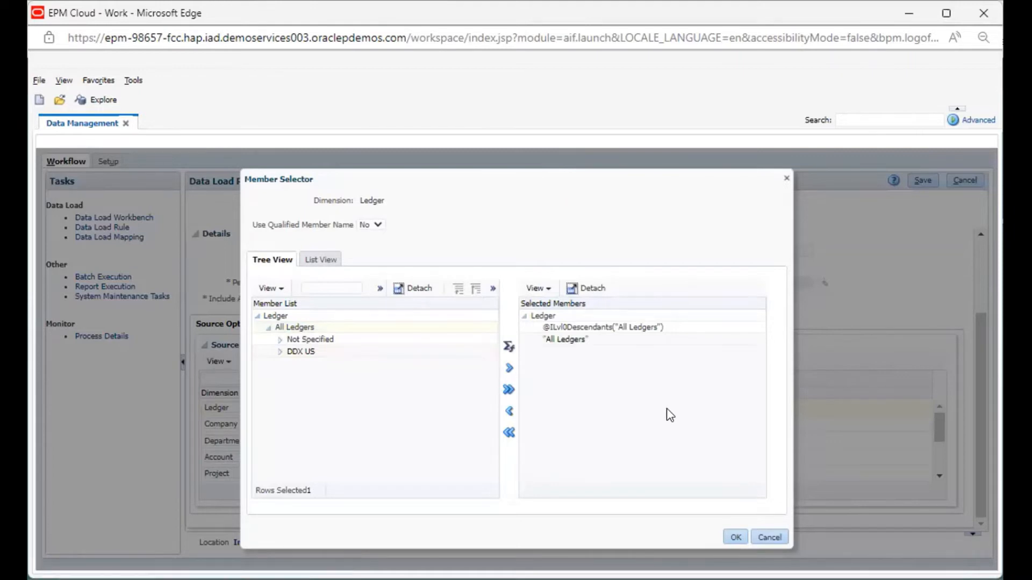
{"action": "left_click", "coordinate": [736, 538]}
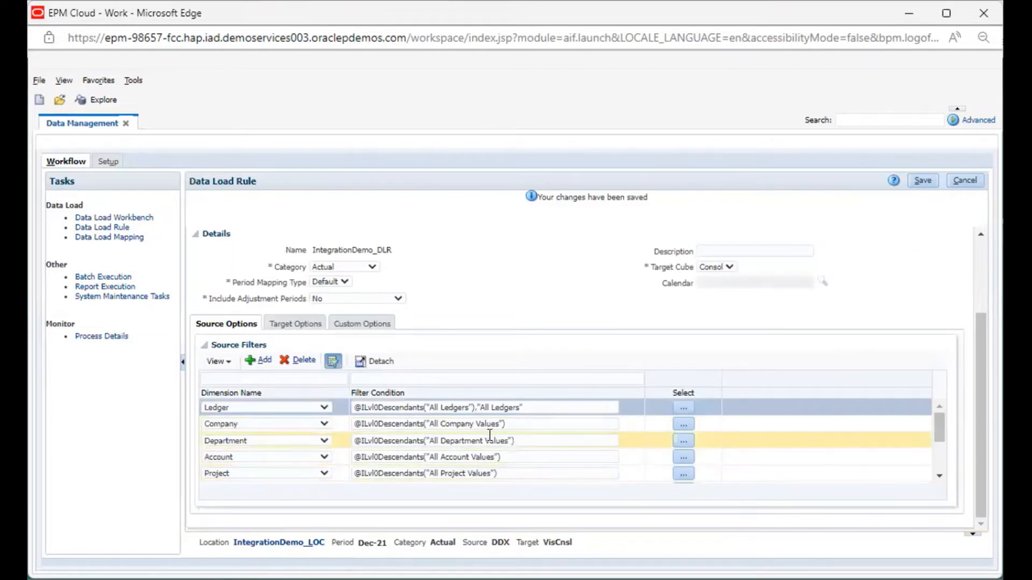
- Examine the source filter conditions of all dimensions and the members selected for the Company filter
{"action": "scroll", "coordinate": [354, 426], "scroll_direction": "up", "scroll_amount": 3}
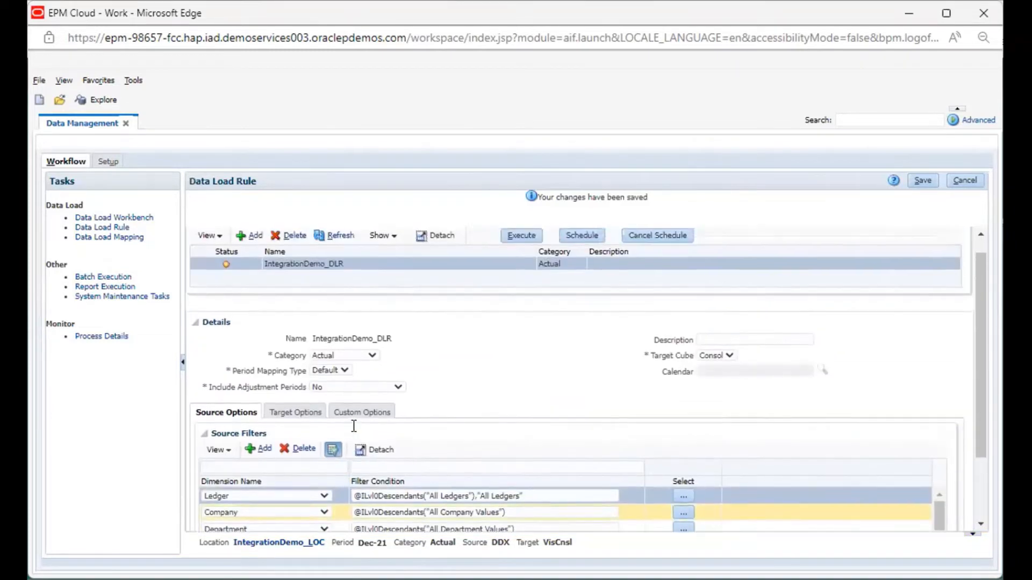
{"action": "scroll", "coordinate": [354, 426], "scroll_direction": "down", "scroll_amount": 8}
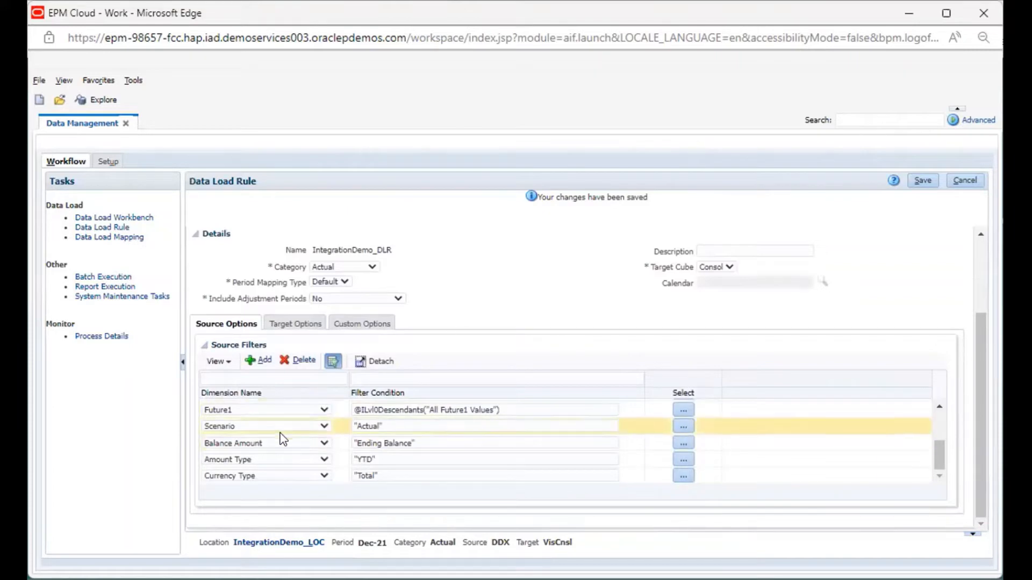
{"action": "scroll", "coordinate": [322, 468], "scroll_direction": "up", "scroll_amount": 5}
{"action": "scroll", "coordinate": [322, 478], "scroll_direction": "down", "scroll_amount": 2}
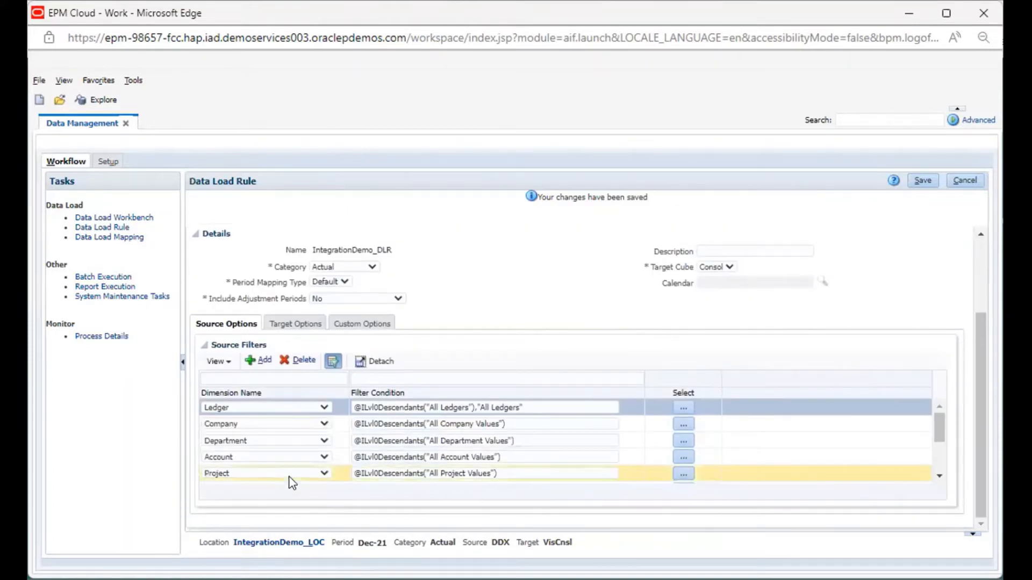
{"action": "scroll", "coordinate": [257, 471], "scroll_direction": "down", "scroll_amount": 3}
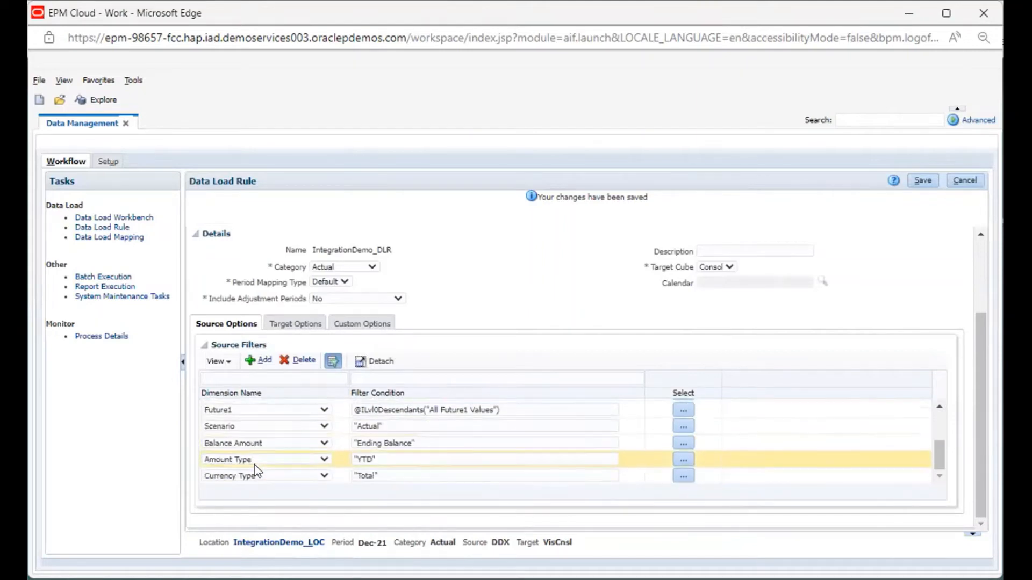
{"action": "scroll", "coordinate": [257, 472], "scroll_direction": "up", "scroll_amount": 2}
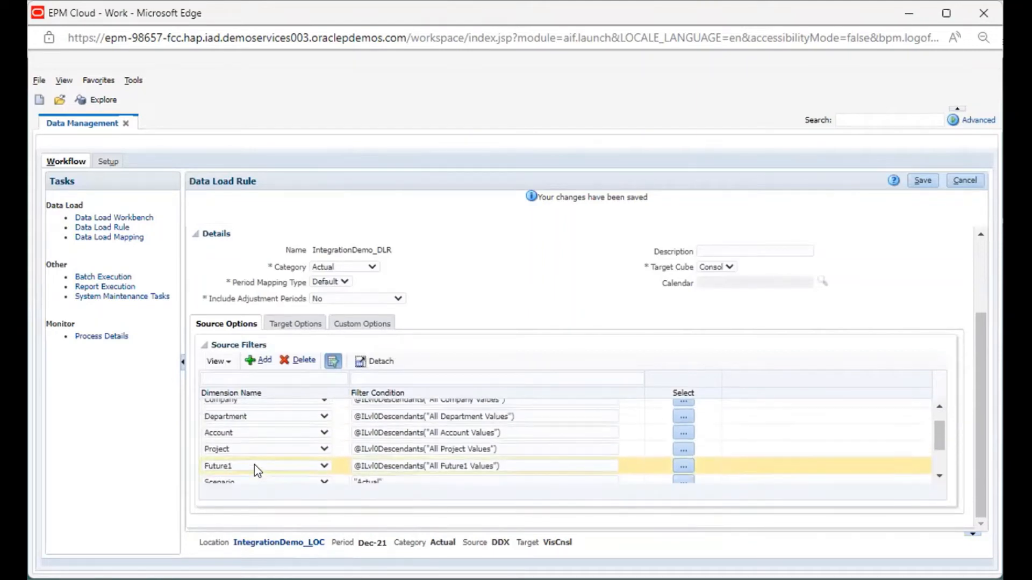
{"action": "scroll", "coordinate": [258, 471], "scroll_direction": "up", "scroll_amount": 2}
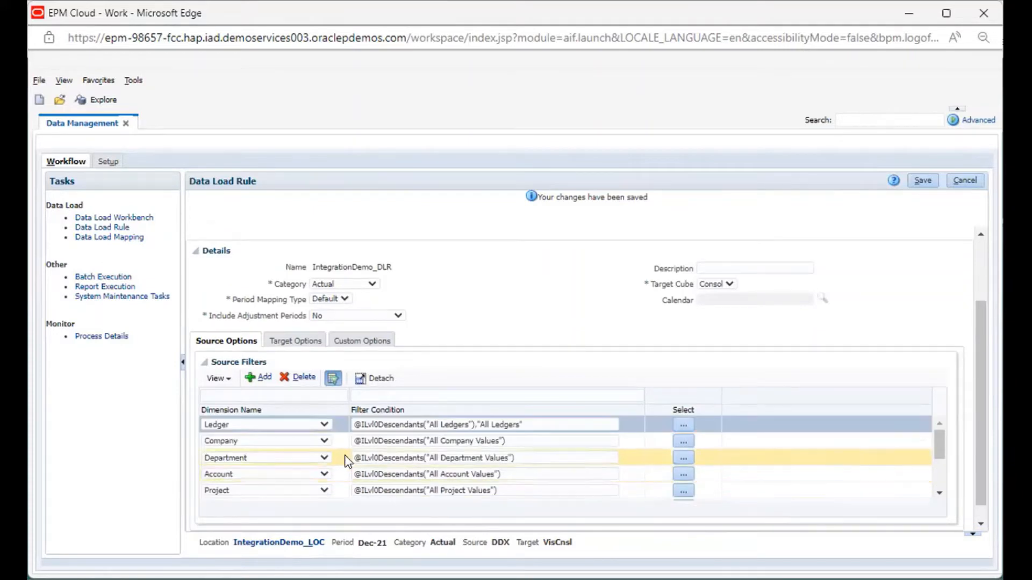
{"action": "left_click", "coordinate": [683, 442]}
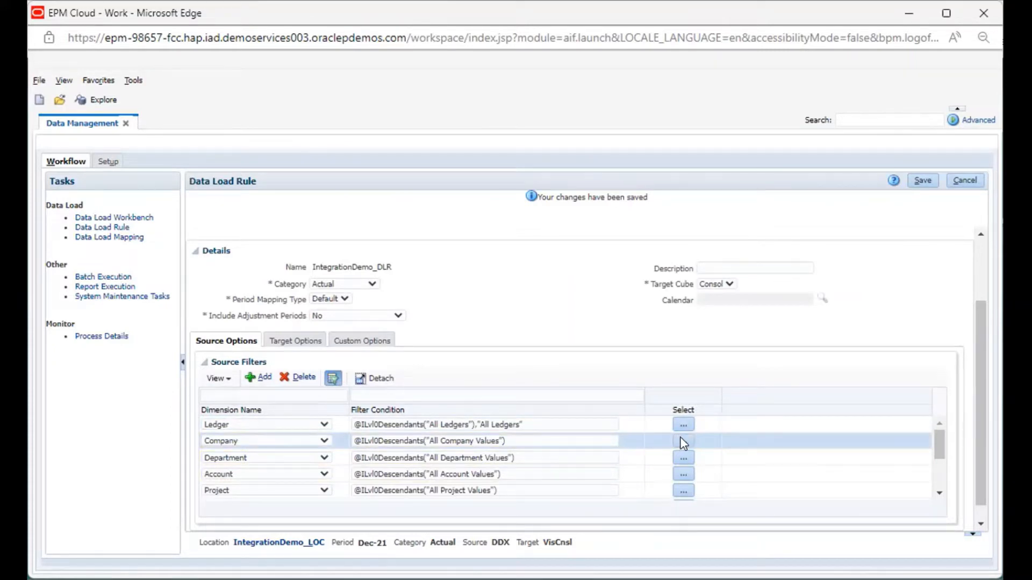
{"action": "left_click", "coordinate": [683, 442]}
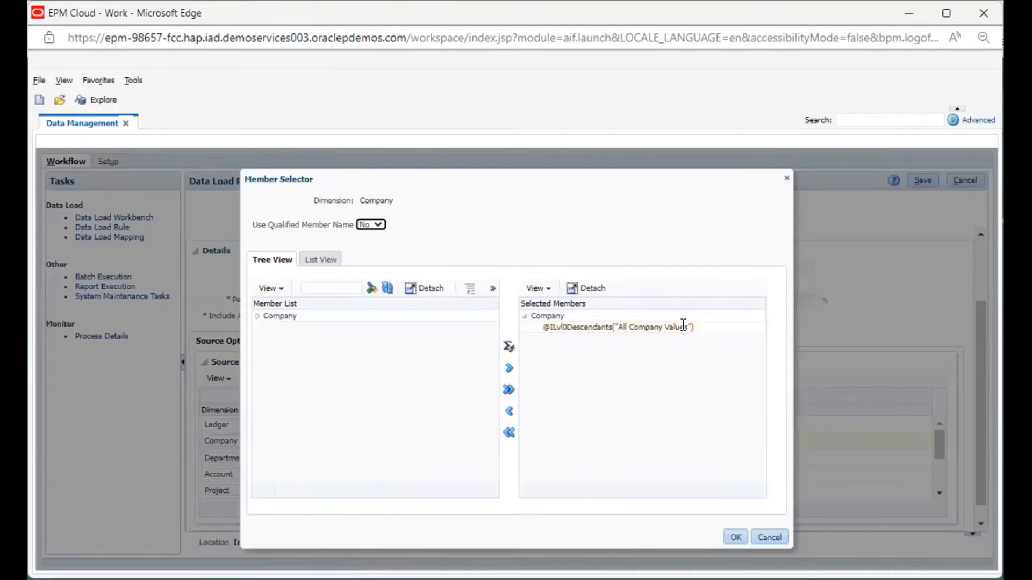
{"action": "left_click", "coordinate": [734, 533]}
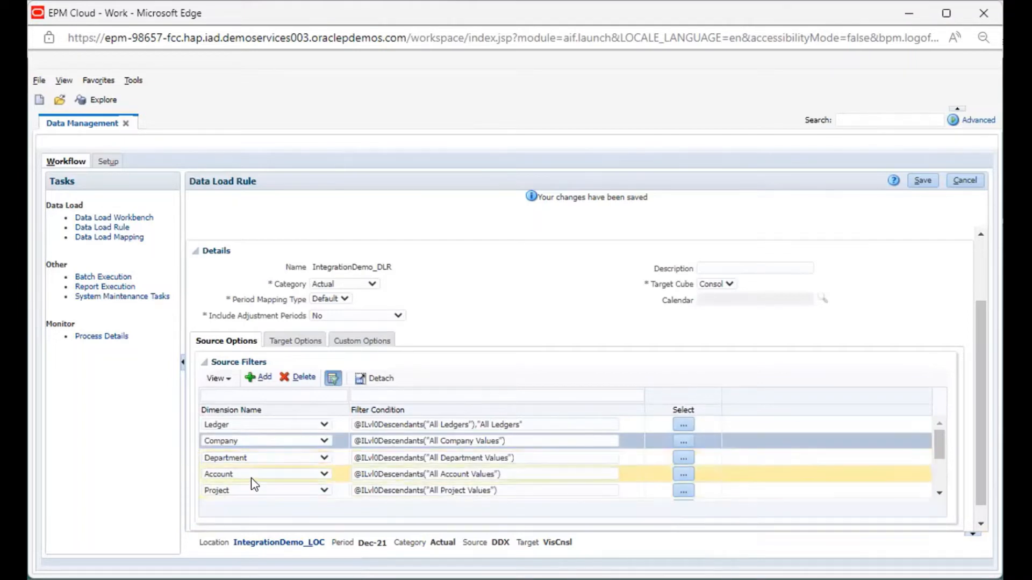
- Check the remaining source filters down to Currency Type and save the data load rule
{"action": "scroll", "coordinate": [251, 479], "scroll_direction": "down", "scroll_amount": 3}
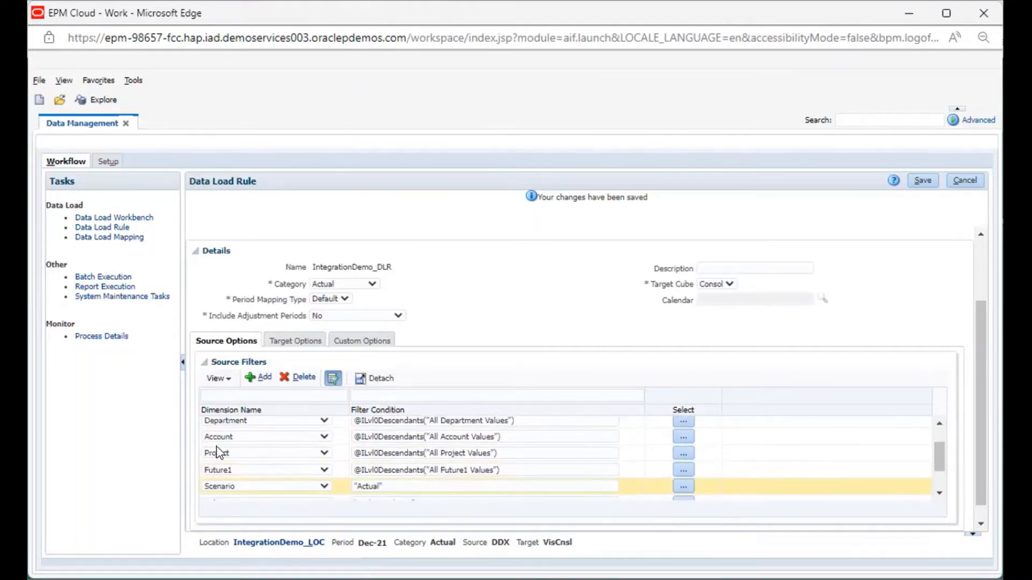
{"action": "scroll", "coordinate": [218, 453], "scroll_direction": "up", "scroll_amount": 3}
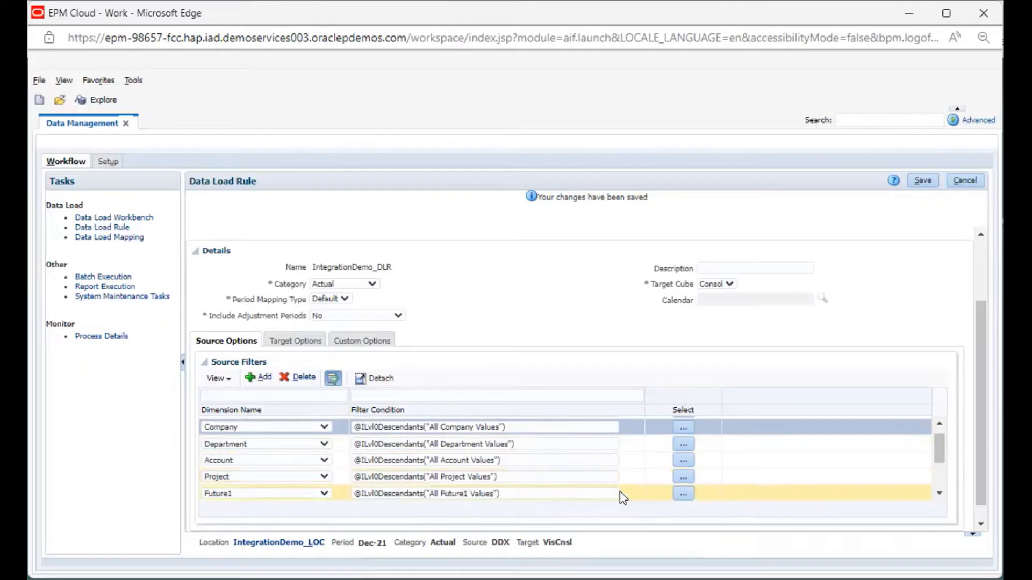
{"action": "scroll", "coordinate": [621, 492], "scroll_direction": "down", "scroll_amount": 2}
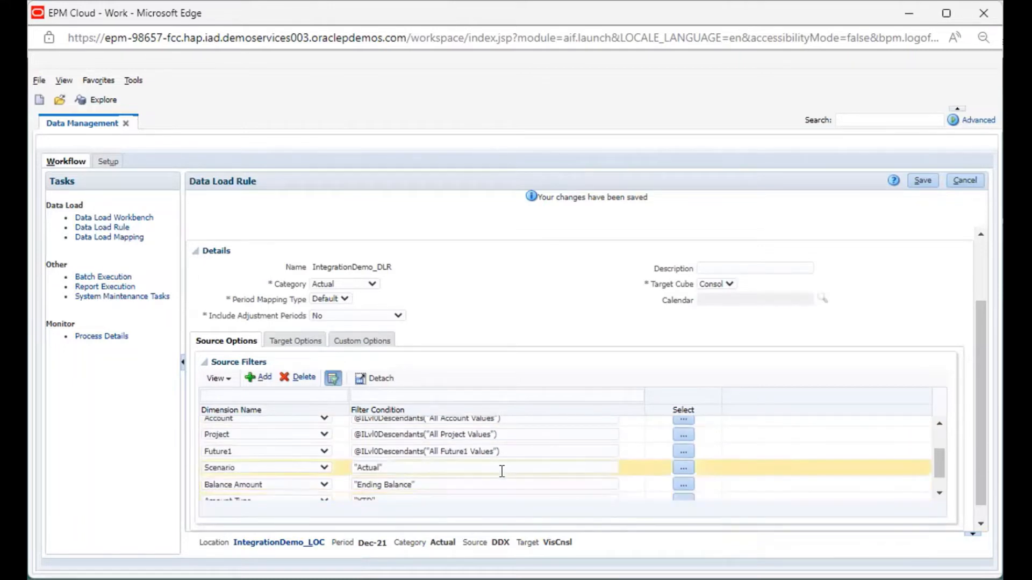
{"action": "scroll", "coordinate": [502, 472], "scroll_direction": "down", "scroll_amount": 2}
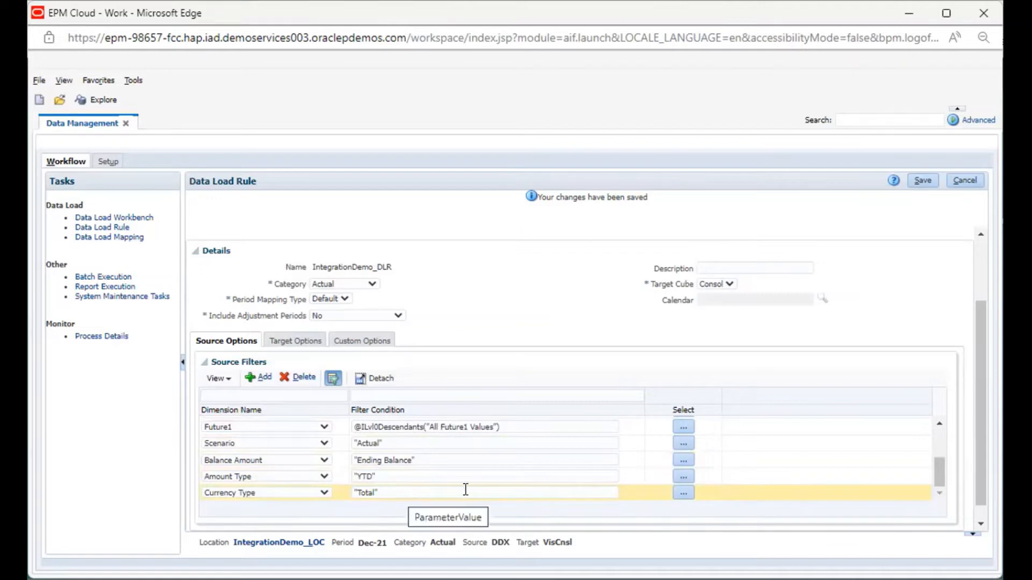
{"action": "scroll", "coordinate": [465, 489], "scroll_direction": "up", "scroll_amount": 5}
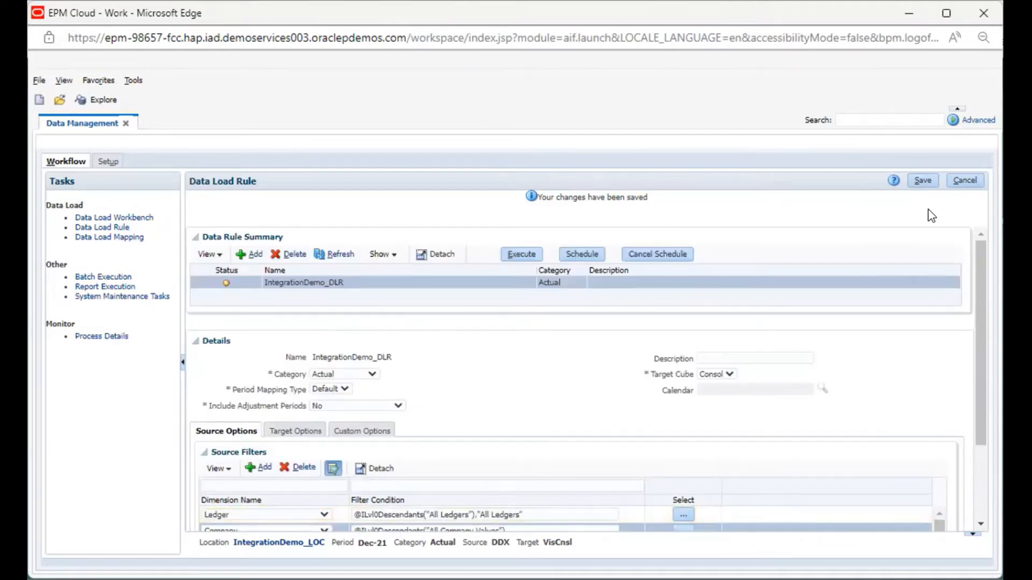
{"action": "left_click", "coordinate": [917, 183]}
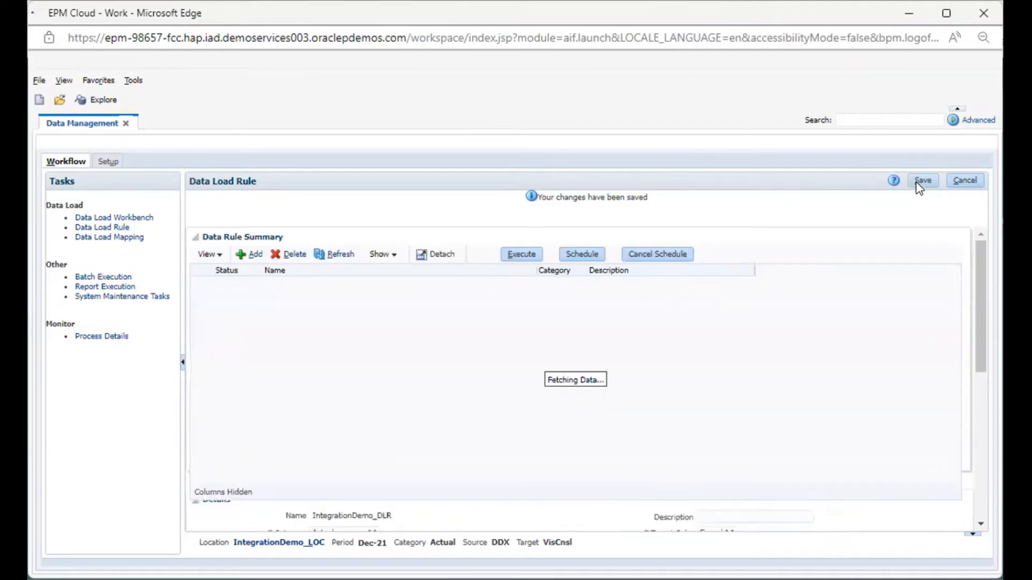
- Execute the data load rule with Import from Source for Dec-21 in Replace import mode, and refresh its status
{"action": "left_click", "coordinate": [523, 258]}
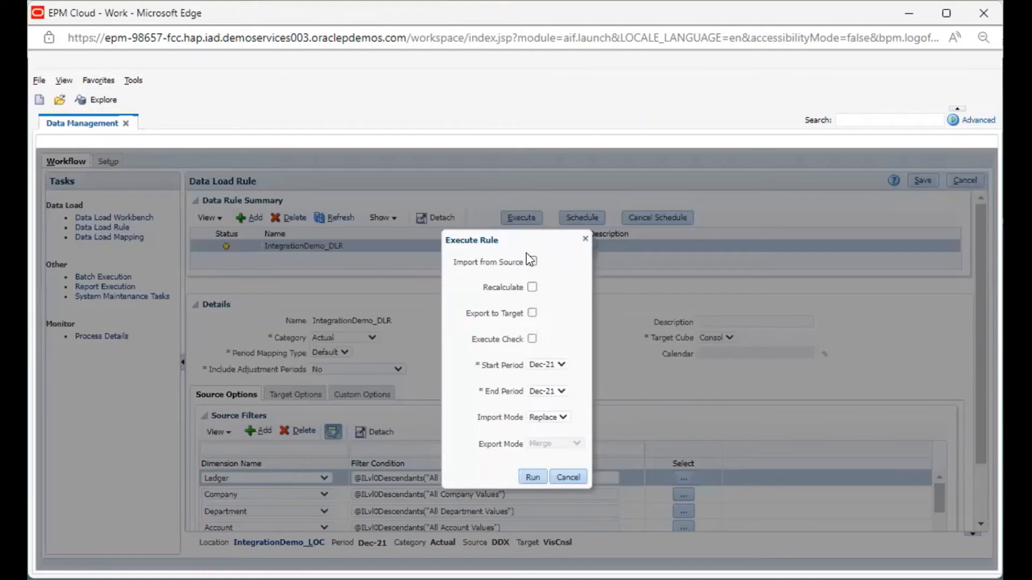
{"action": "left_click", "coordinate": [532, 261]}
{"action": "left_click", "coordinate": [532, 478]}
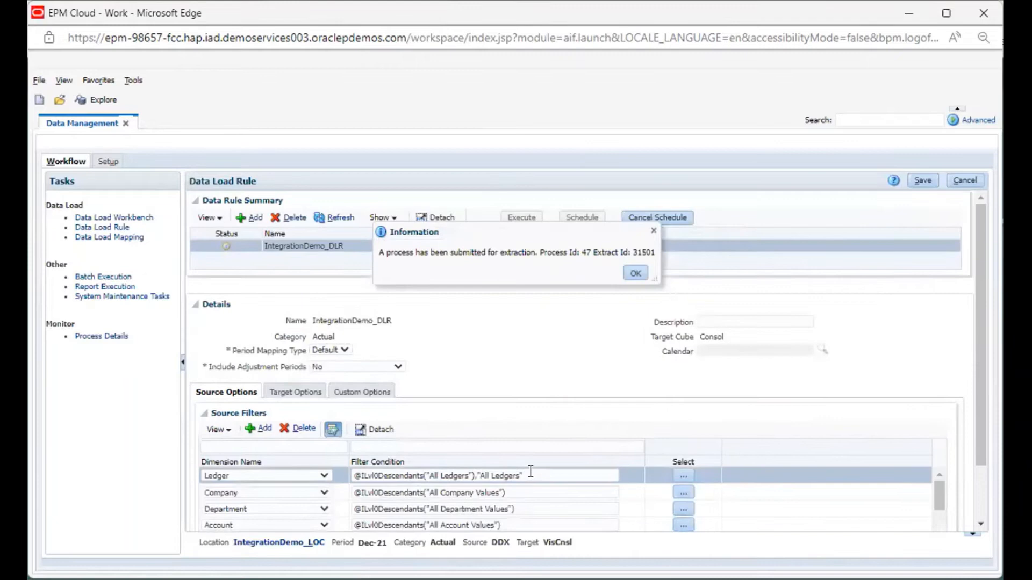
{"action": "left_click", "coordinate": [636, 274]}
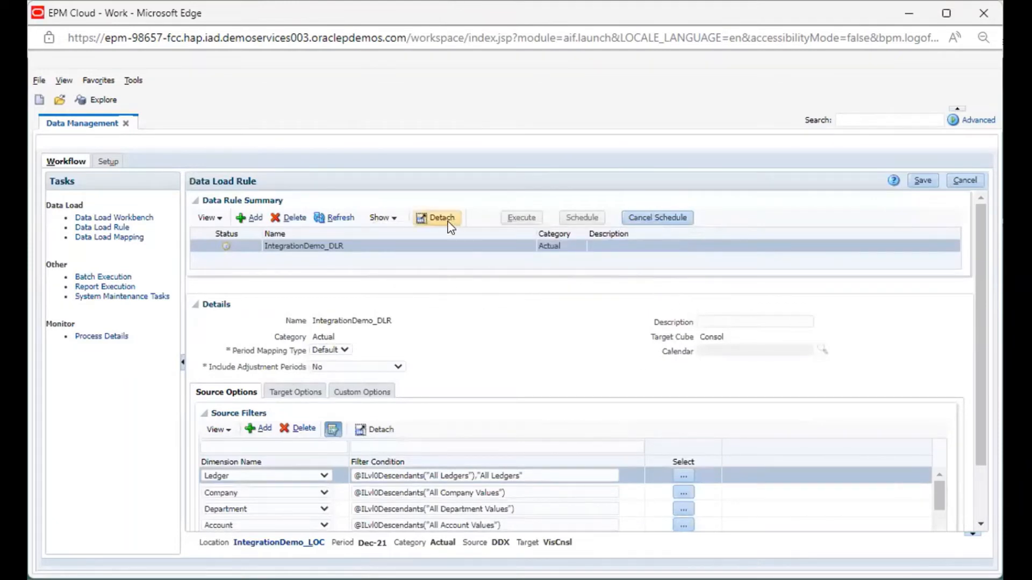
{"action": "left_click", "coordinate": [339, 217]}
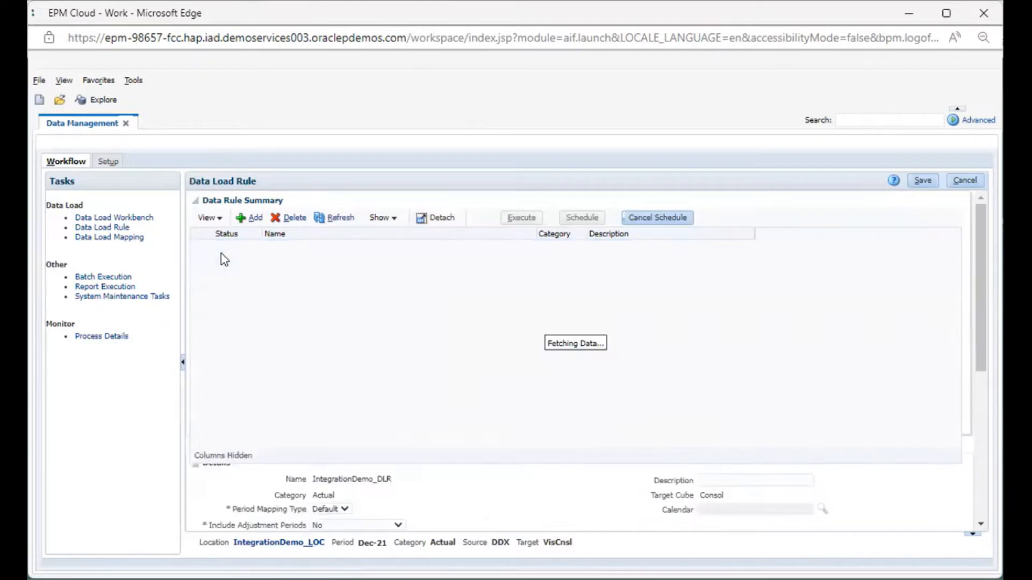
{"action": "left_click", "coordinate": [335, 219]}
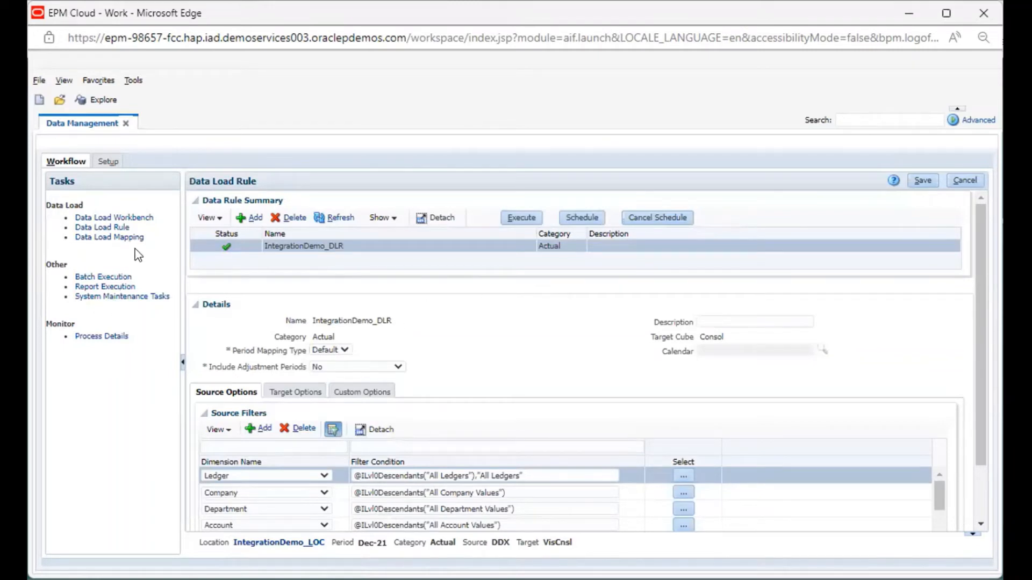
- Export the loaded data from the Data Load Workbench with export mode Replace and execution mode Online
{"action": "left_click", "coordinate": [120, 213]}
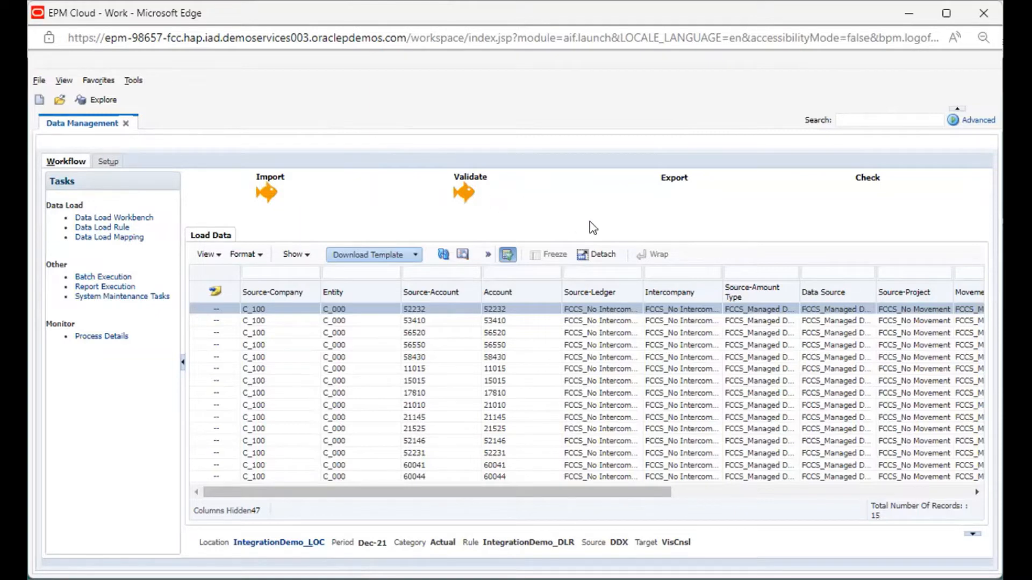
{"action": "left_click", "coordinate": [669, 173]}
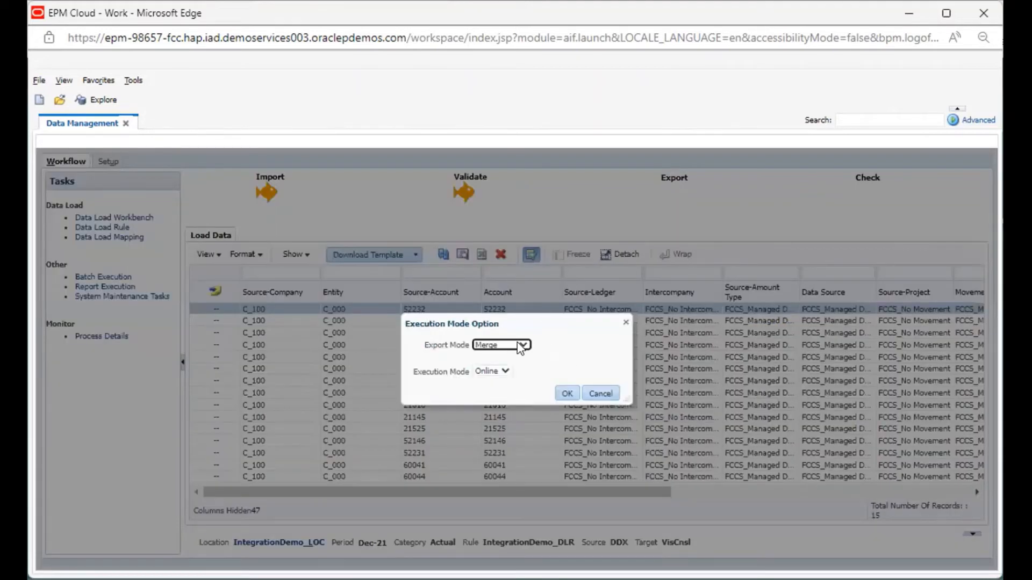
{"action": "left_click", "coordinate": [520, 347]}
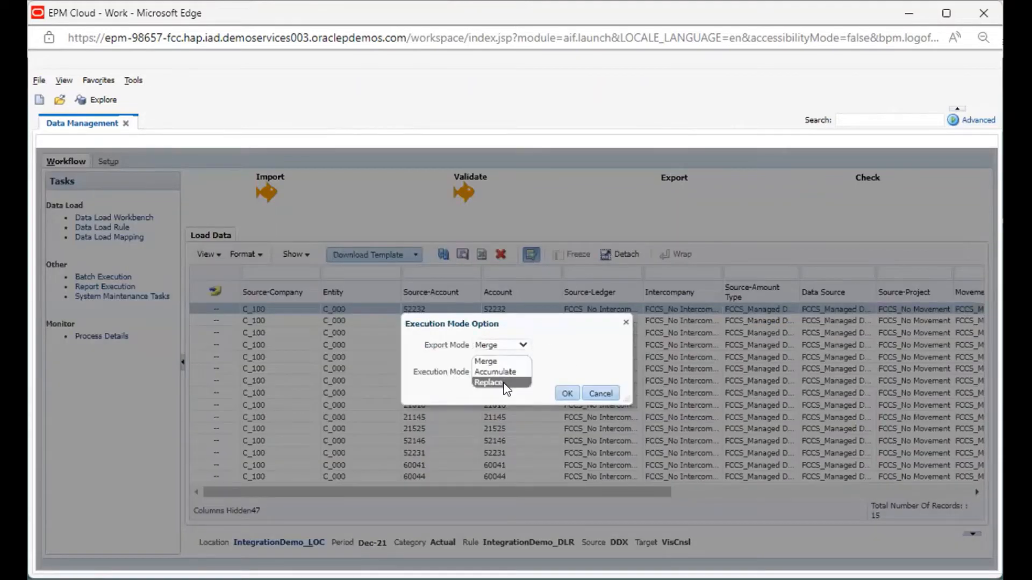
{"action": "left_click", "coordinate": [489, 383]}
{"action": "left_click", "coordinate": [564, 393]}
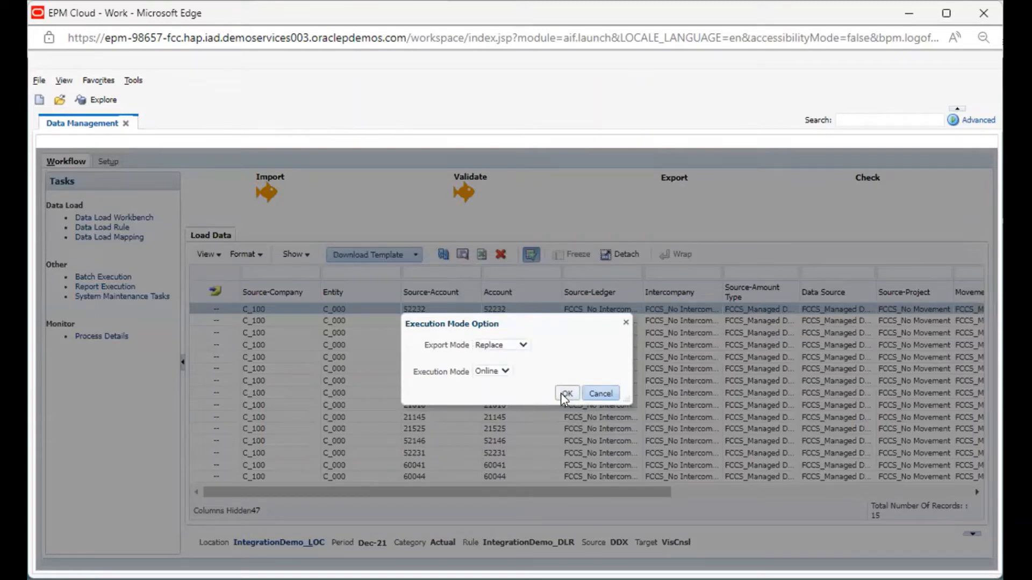
{"action": "left_click", "coordinate": [564, 393]}
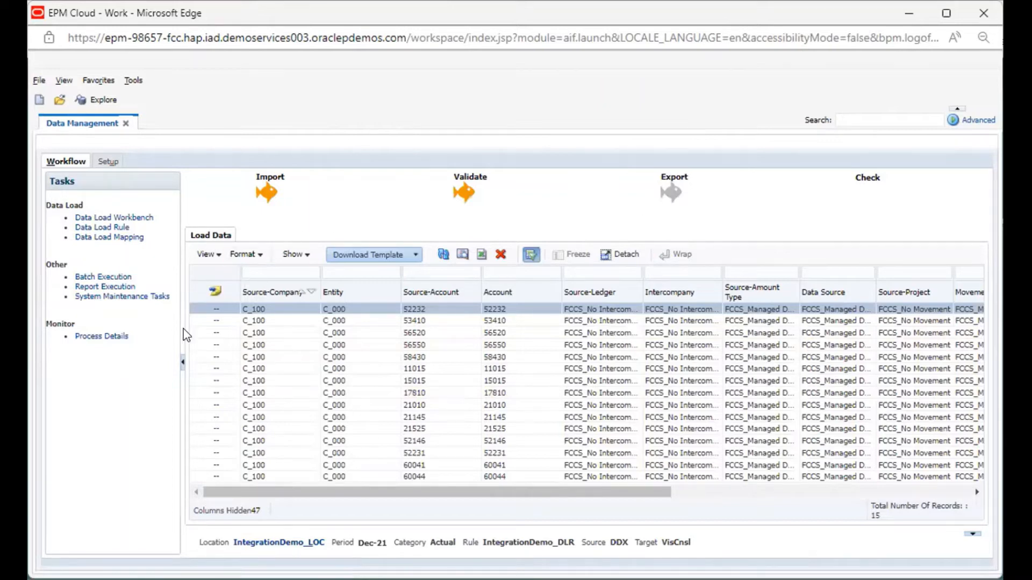
- Open the log of the failed IntegrationDemo_DLR data load process from the process details to examine its errors
{"action": "left_click", "coordinate": [118, 337]}
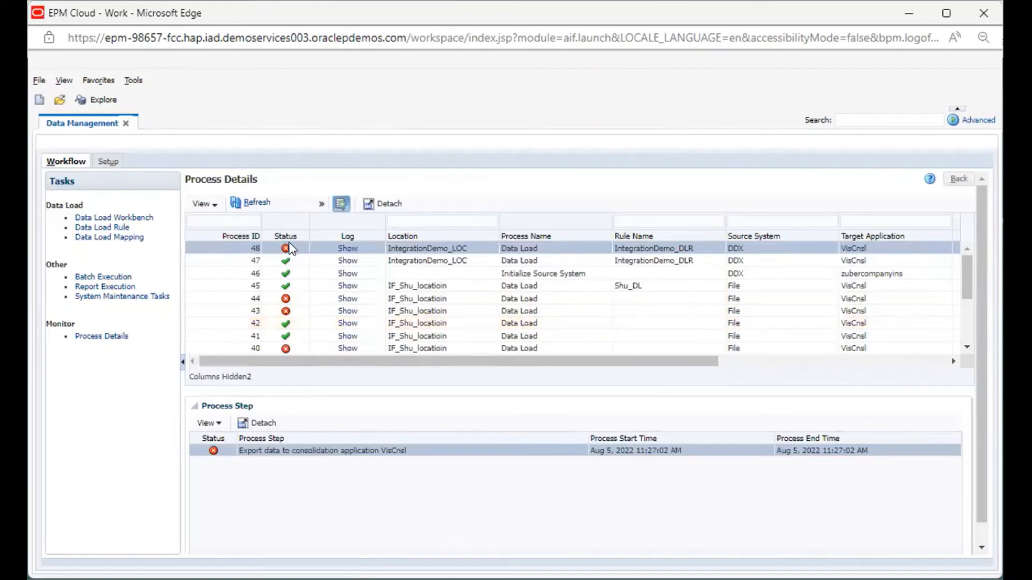
{"action": "left_click", "coordinate": [347, 248]}
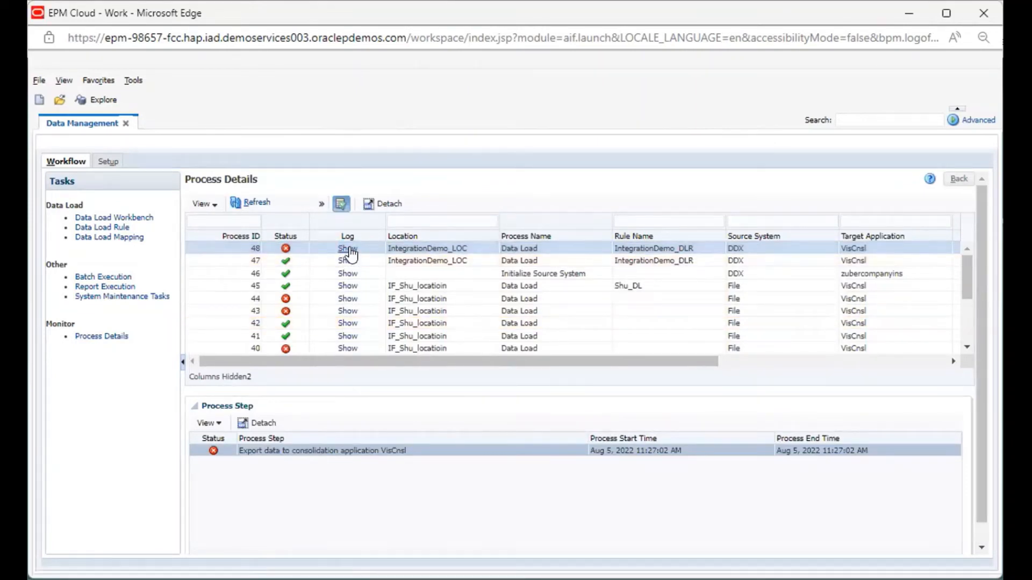
{"action": "left_click", "coordinate": [652, 88]}
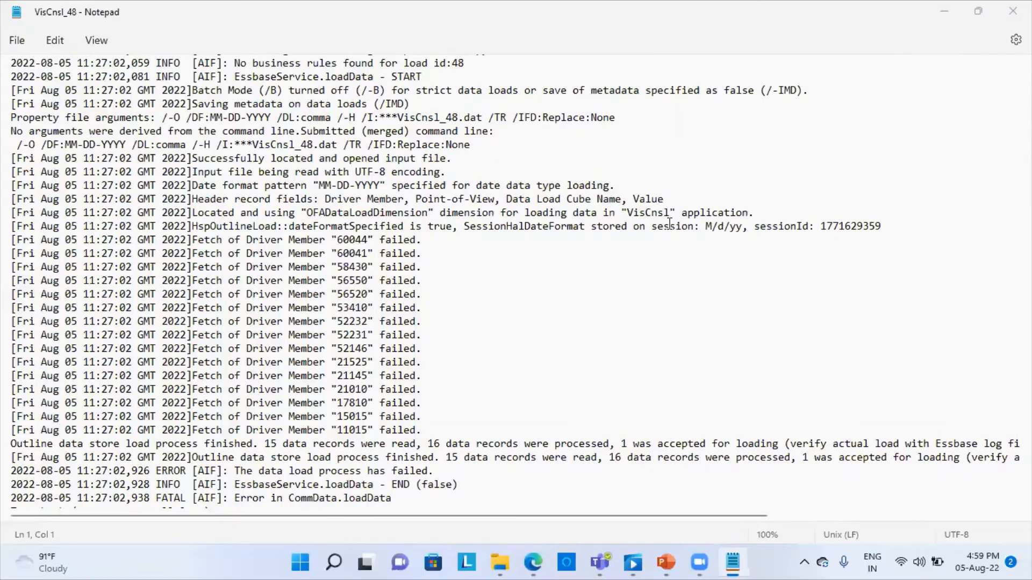
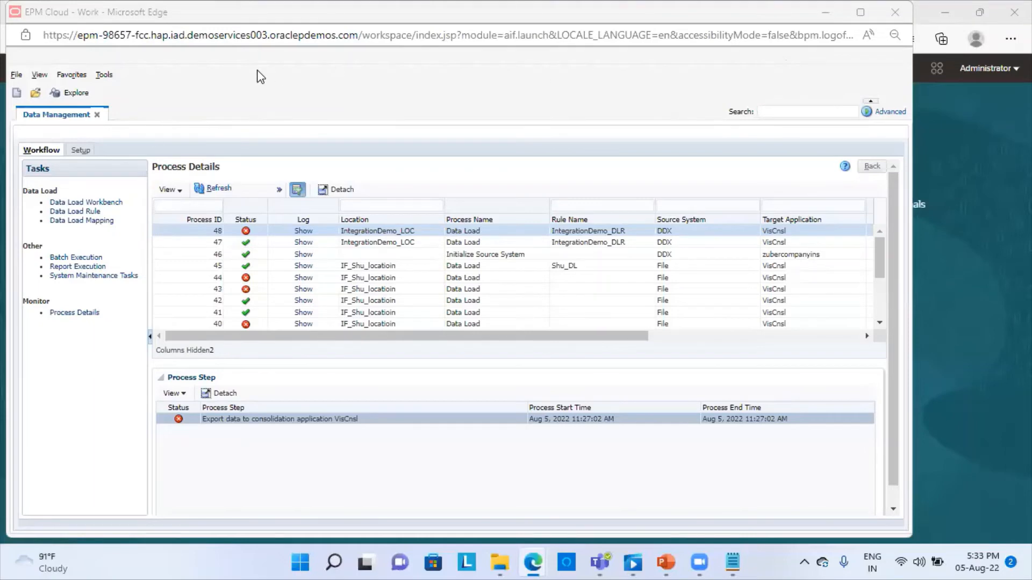
- Add an In mapping for the Account dimension with source values "60044","60041","58430","56550","56520"
{"action": "left_click", "coordinate": [88, 219]}
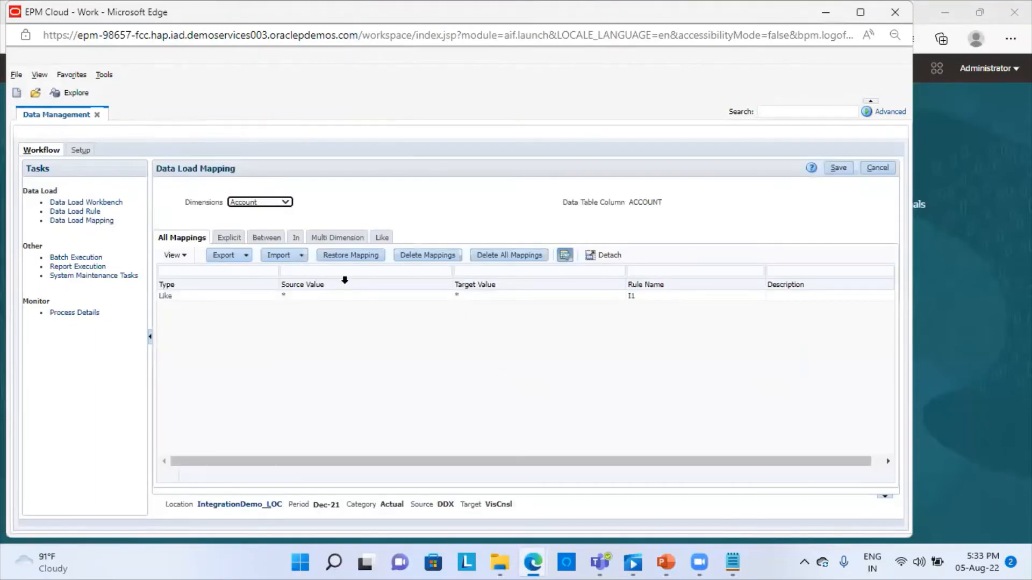
{"action": "left_click", "coordinate": [297, 238]}
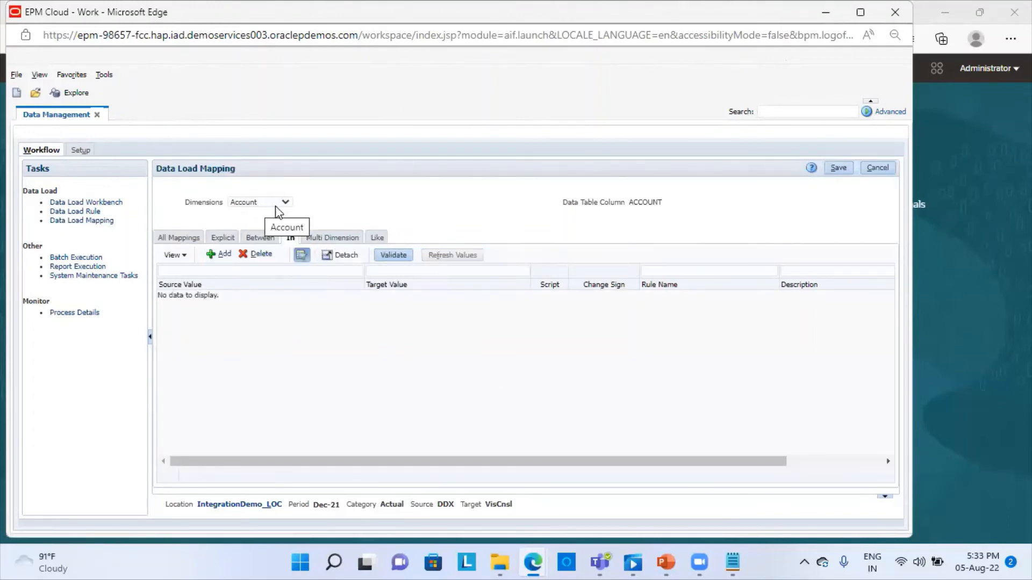
{"action": "left_click", "coordinate": [225, 256]}
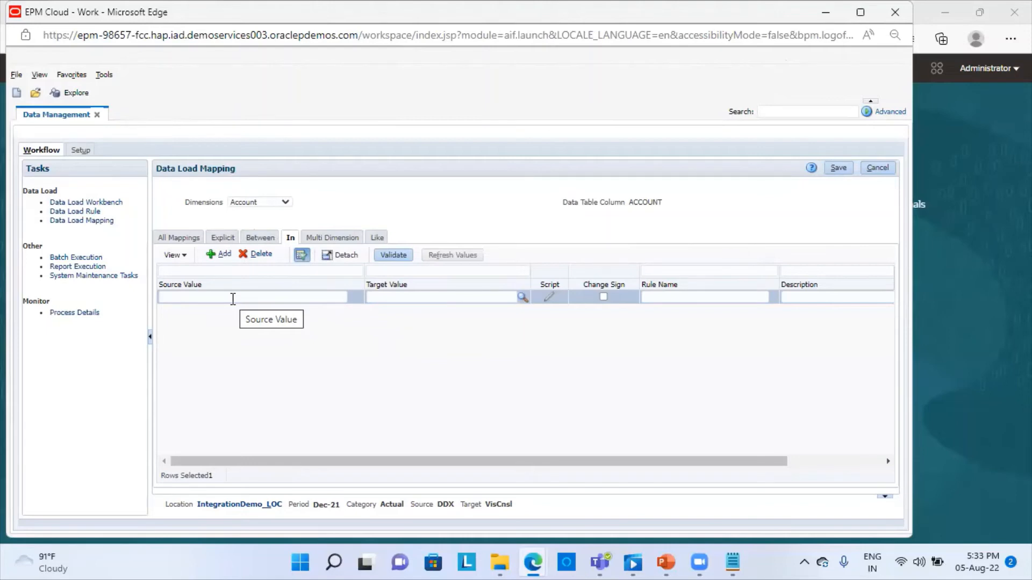
{"action": "left_click", "coordinate": [215, 299]}
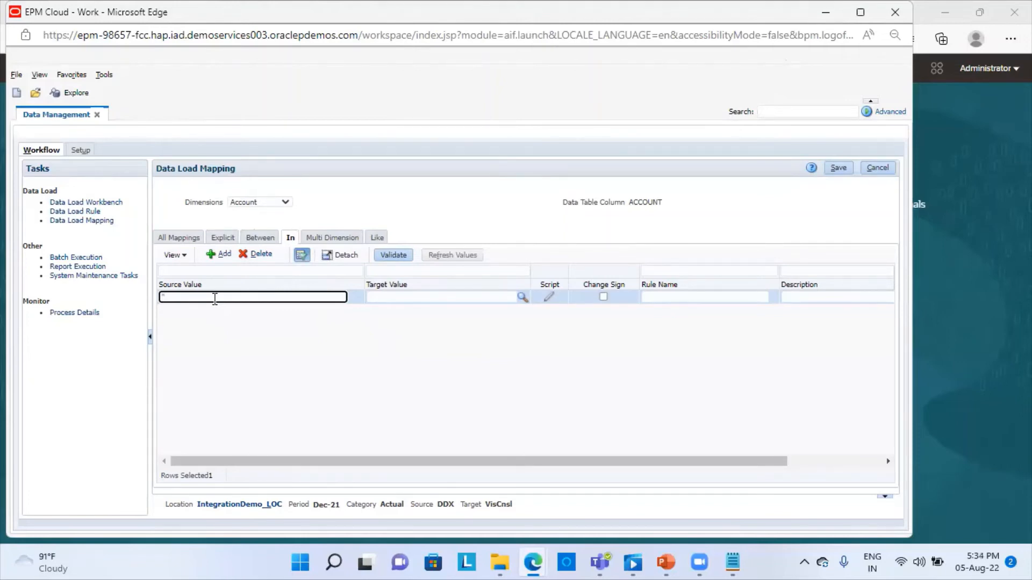
{"action": "type", "text": "*6"}
{"action": "type", "text": "00"}
{"action": "type", "text": "44"}
{"action": "type", "text": "\""}
{"action": "type", "text": ","}
{"action": "type", "text": "60"}
{"action": "type", "text": "041"}
{"action": "key", "text": "BackSpace"}
{"action": "key", "text": "BackSpace"}
{"action": "key", "text": "BackSpace"}
{"action": "key", "text": "BackSpace"}
{"action": "key", "text": "BackSpace"}
{"action": "type", "text": "\"600"}
{"action": "type", "text": "41\","}
{"action": "type", "text": "5843"}
{"action": "key", "text": "BackSpace"}
{"action": "key", "text": "BackSpace"}
{"action": "key", "text": "BackSpace"}
{"action": "key", "text": "BackSpace"}
{"action": "type", "text": "\"58430\","}
{"action": "type", "text": "\"56550"}
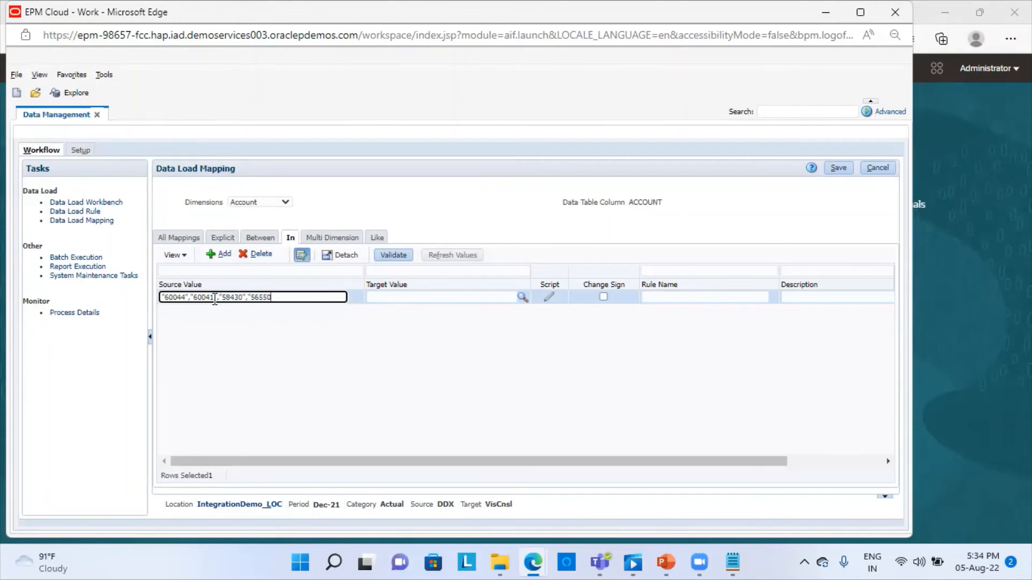
{"action": "type", "text": "\",\"56520"}
- Give the first In mapping the target value 11101 and rule name H1, and save it
{"action": "left_click", "coordinate": [434, 296]}
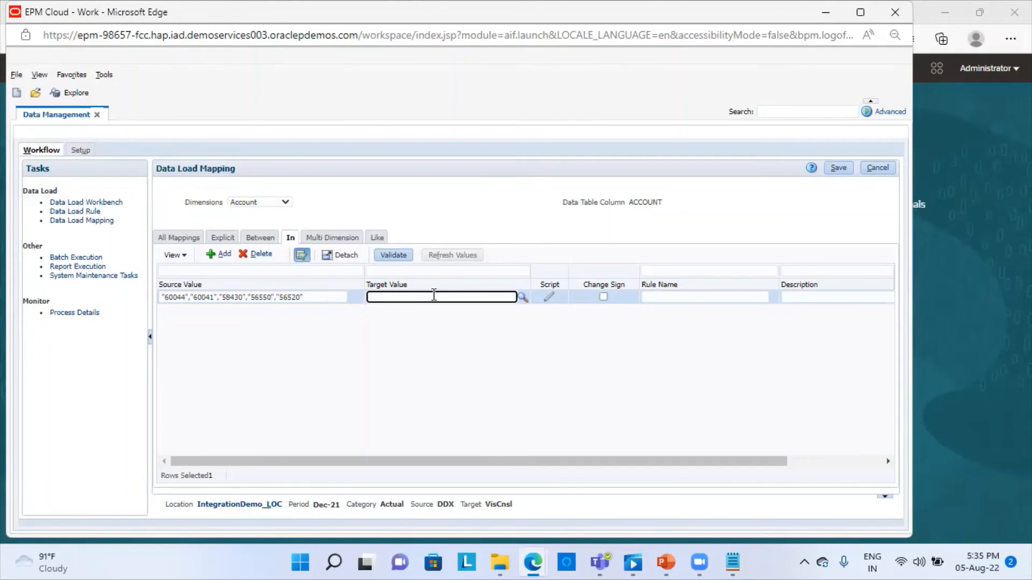
{"action": "left_click", "coordinate": [467, 288]}
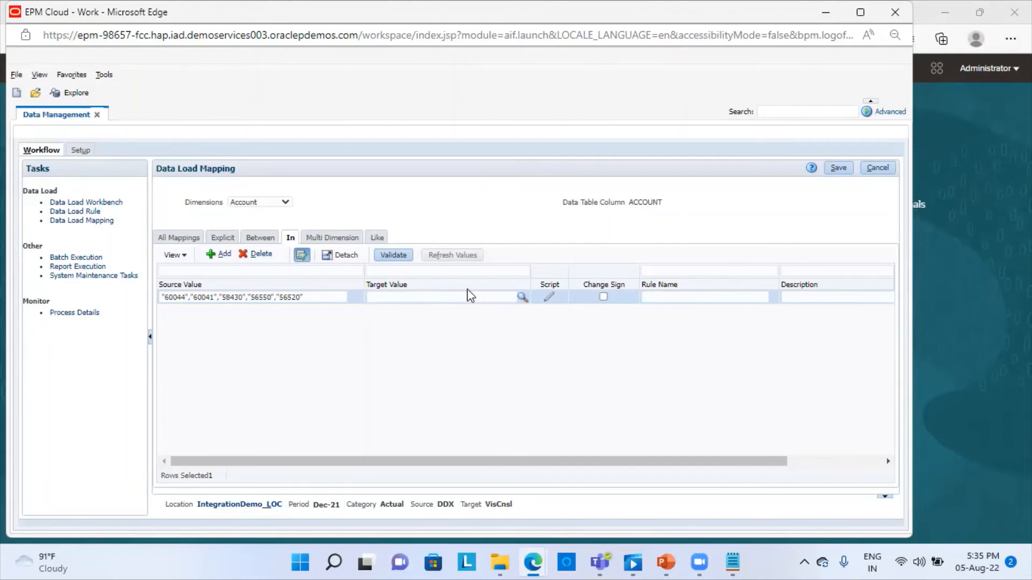
{"action": "left_click", "coordinate": [439, 299]}
{"action": "type", "text": "1"}
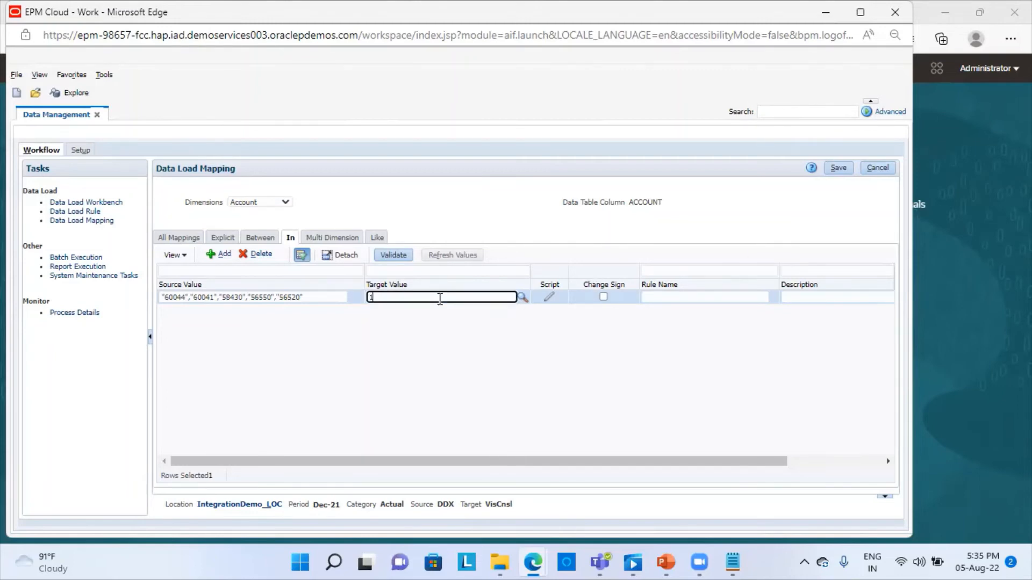
{"action": "type", "text": "1101"}
{"action": "left_click", "coordinate": [683, 299]}
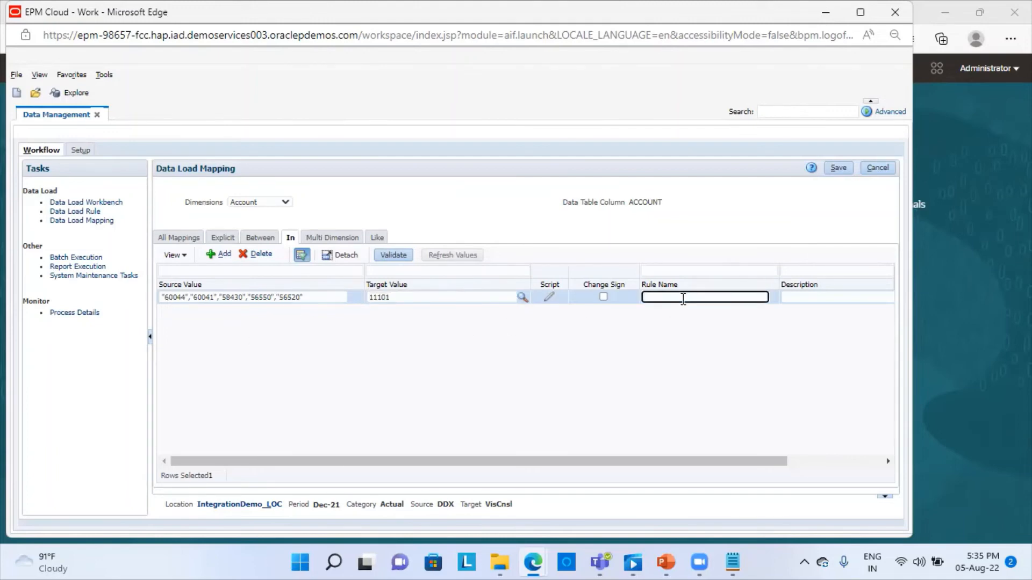
{"action": "type", "text": "H1"}
{"action": "left_click", "coordinate": [845, 169]}
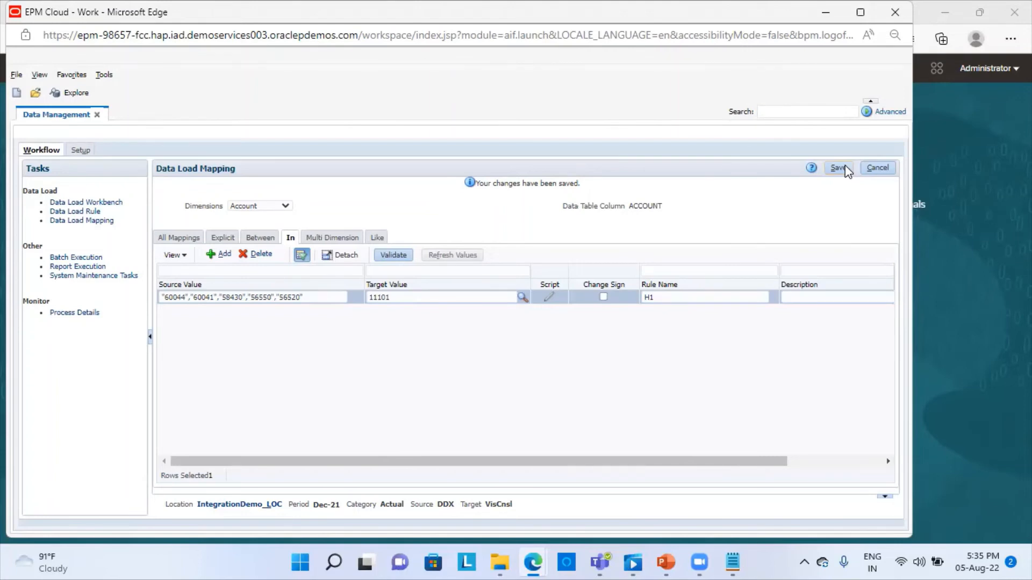
- Add a second Account In mapping with source values "53410","52232","52231","52146"
{"action": "left_click", "coordinate": [225, 254]}
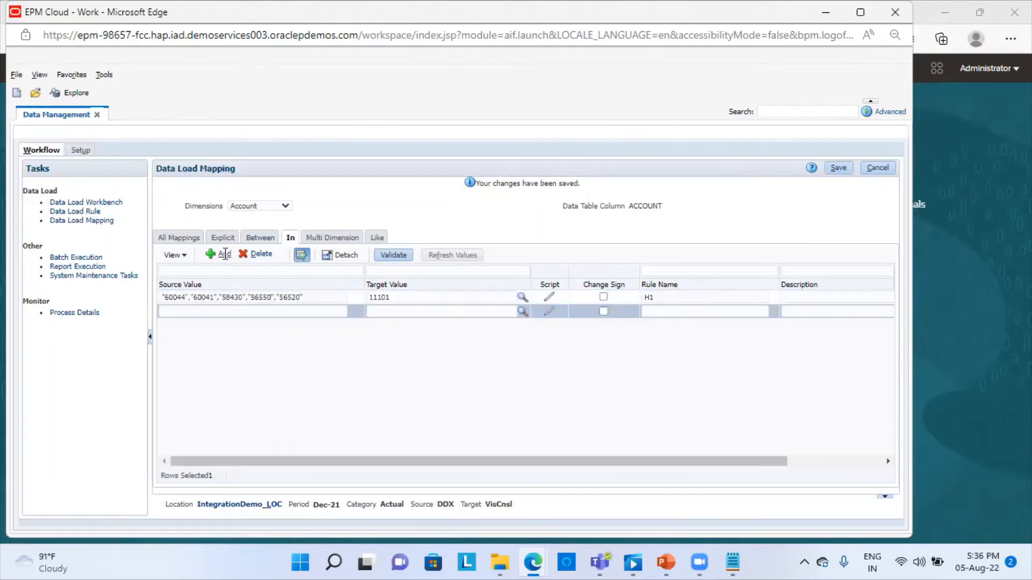
{"action": "left_click", "coordinate": [229, 310]}
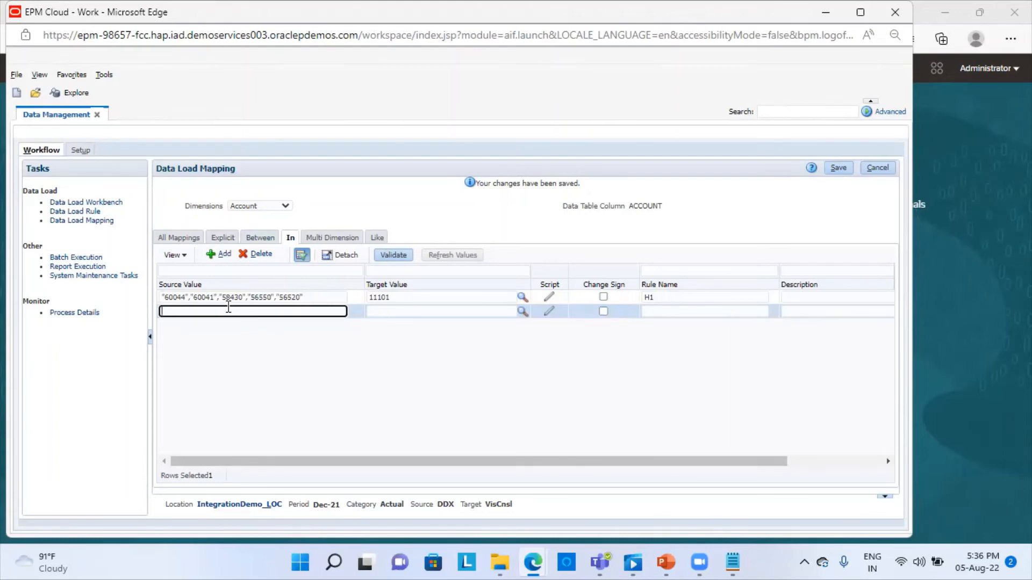
{"action": "type", "text": "\"53410\","}
{"action": "type", "text": "5223"}
{"action": "key", "text": "BackSpace"}
{"action": "key", "text": "BackSpace"}
{"action": "key", "text": "BackSpace"}
{"action": "key", "text": "BackSpace"}
{"action": "type", "text": "\"52232\""}
{"action": "type", "text": ",\"52231\""}
{"action": "type", "text": ",\"52146\""}
- Give the second In mapping the target value 11102 and rule name H2, and save it
{"action": "left_click", "coordinate": [378, 310]}
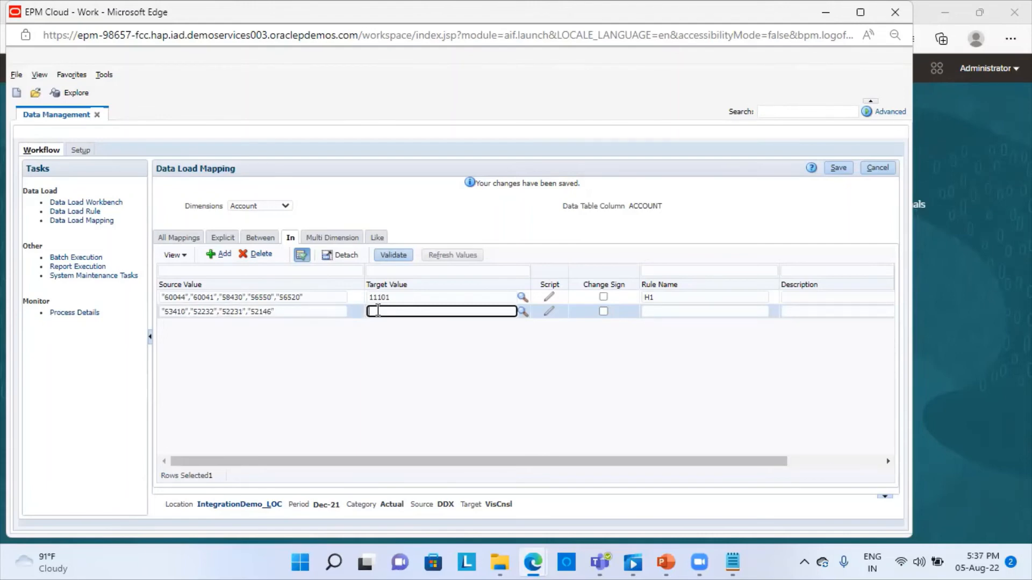
{"action": "type", "text": "11102"}
{"action": "left_click", "coordinate": [691, 311]}
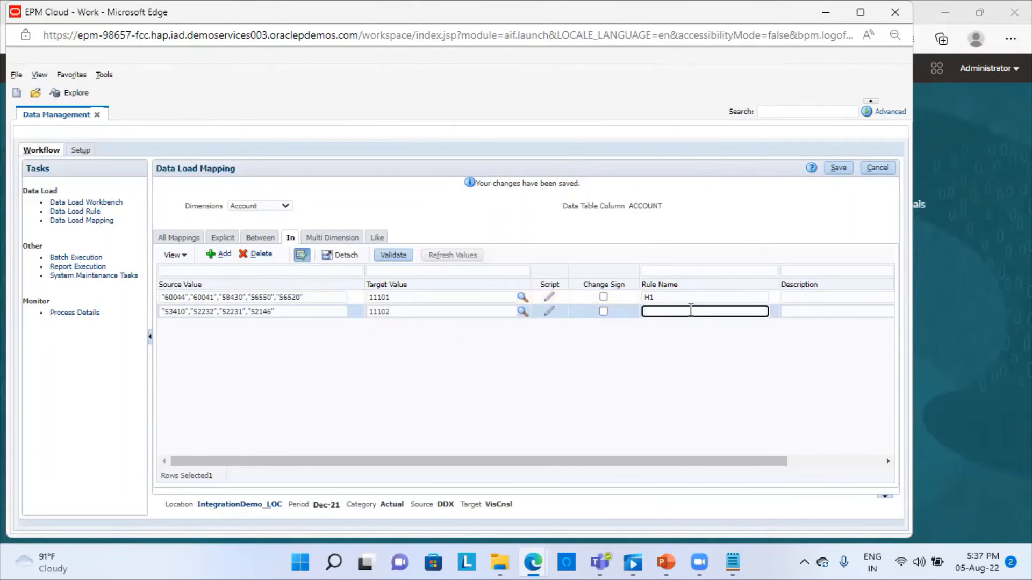
{"action": "type", "text": "H2"}
{"action": "left_click", "coordinate": [842, 168]}
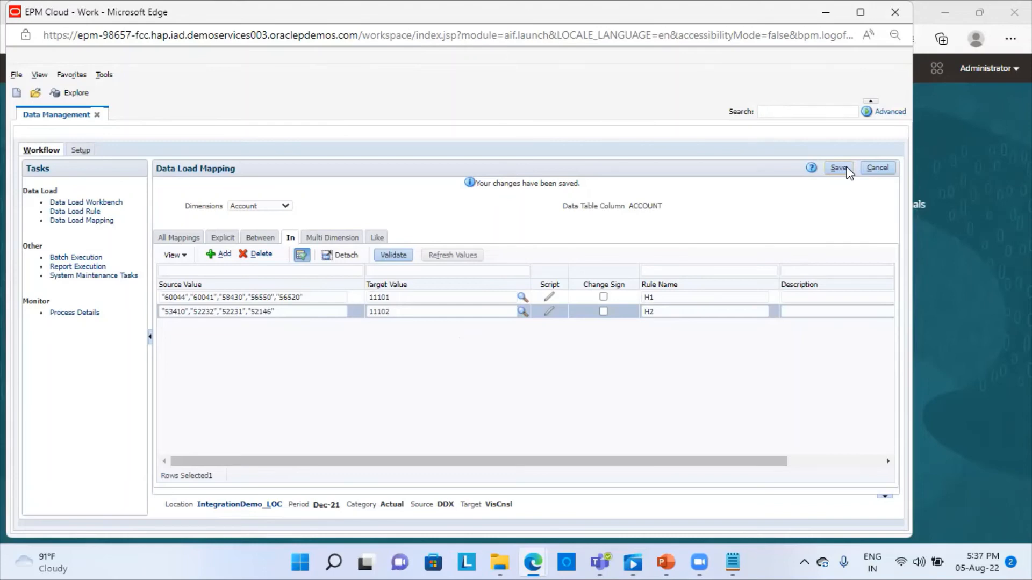
- Add and save a third Account In mapping from "21525","21145","21010" to target 11103 with rule name H3
{"action": "left_click", "coordinate": [225, 255]}
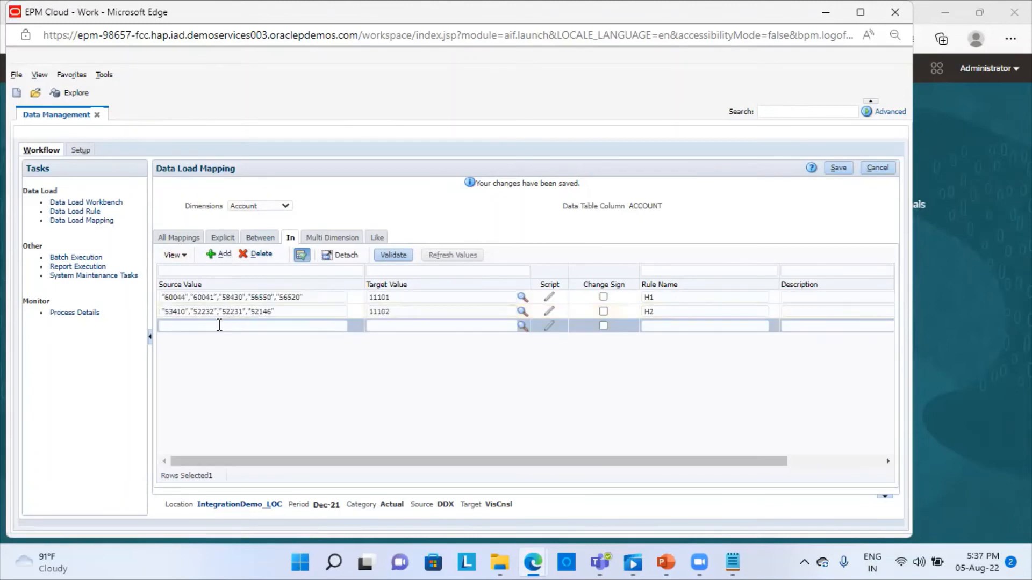
{"action": "left_click", "coordinate": [217, 326]}
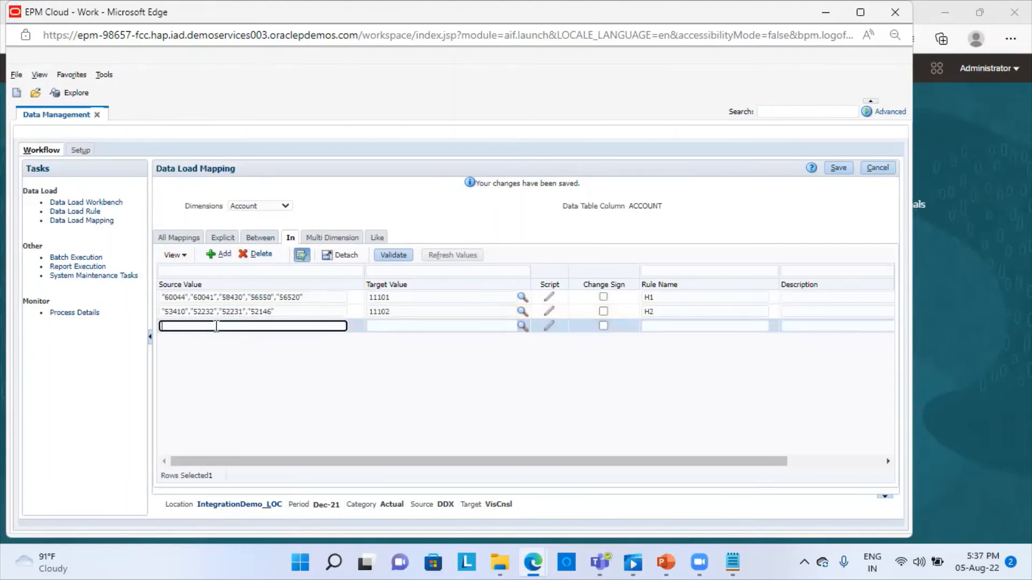
{"action": "type", "text": "\"21525\",\"21145"}
{"action": "type", "text": ",\"21010\""}
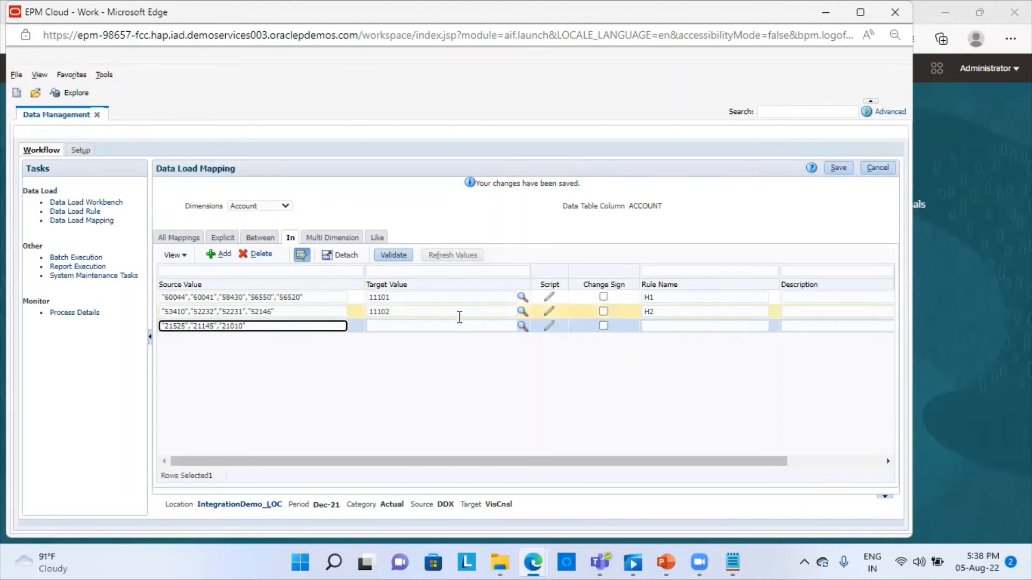
{"action": "left_click", "coordinate": [415, 324]}
{"action": "type", "text": "111"}
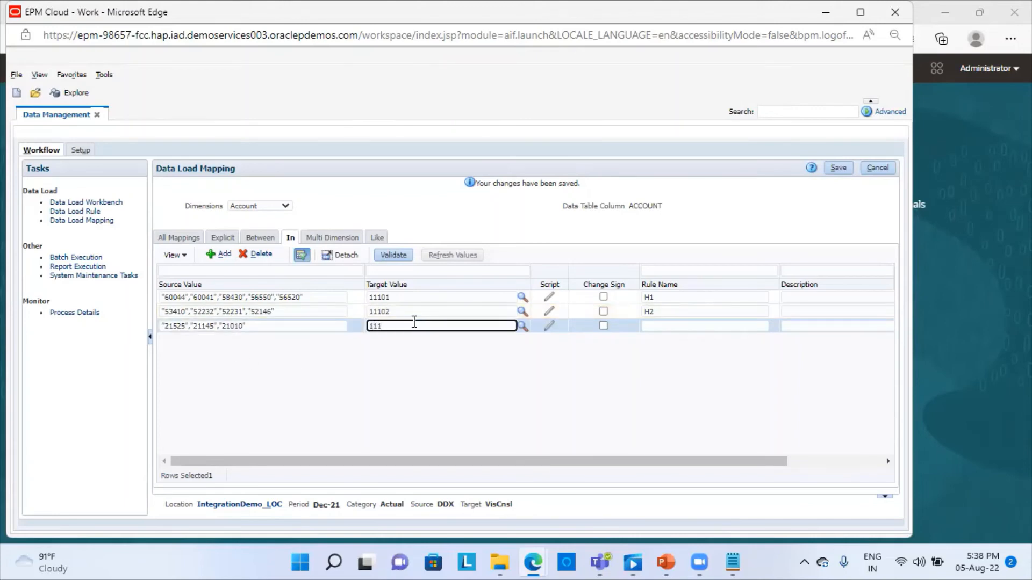
{"action": "type", "text": "03"}
{"action": "left_click", "coordinate": [680, 327]}
{"action": "type", "text": "H"}
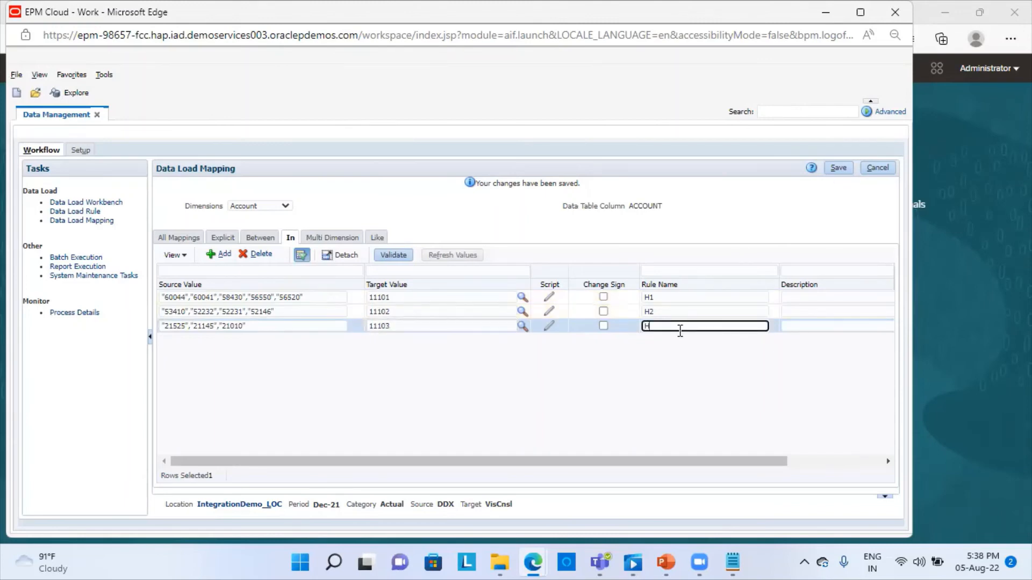
{"action": "type", "text": "3"}
{"action": "left_click", "coordinate": [838, 168]}
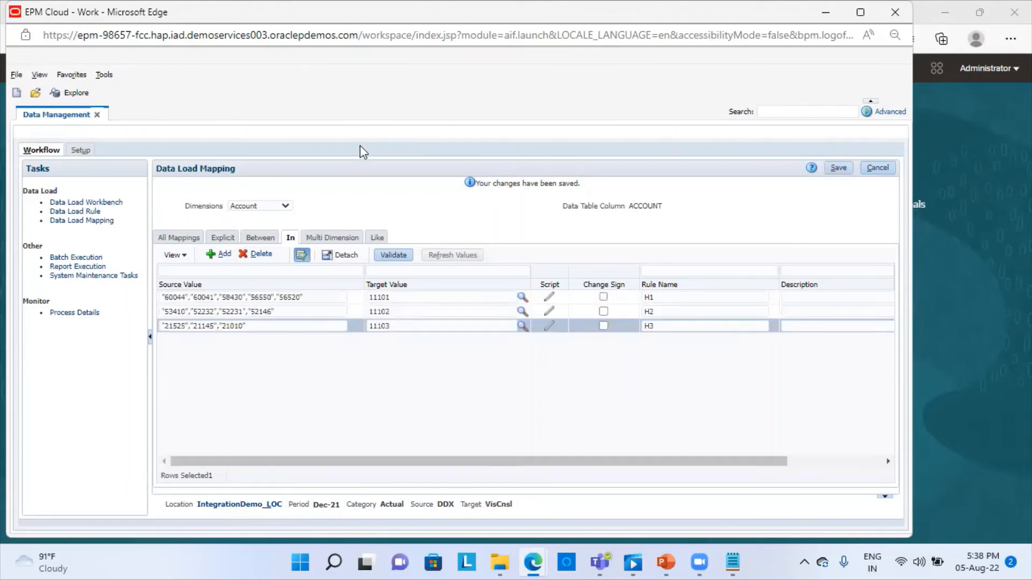
- Add and save a fourth Account In mapping from "17810","15015","11015" to target 11200 with rule name H4
{"action": "left_click", "coordinate": [223, 258]}
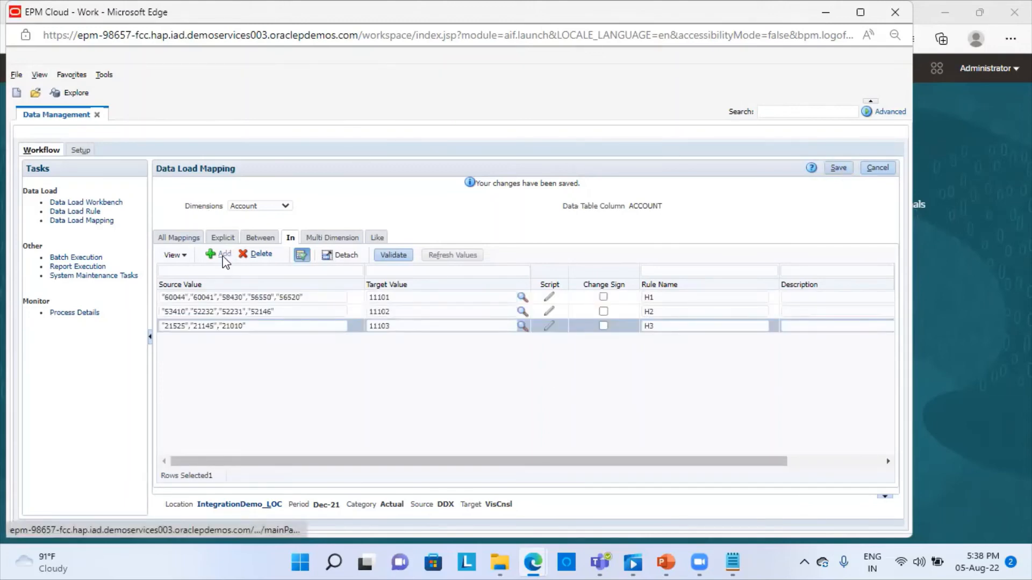
{"action": "left_click", "coordinate": [189, 342]}
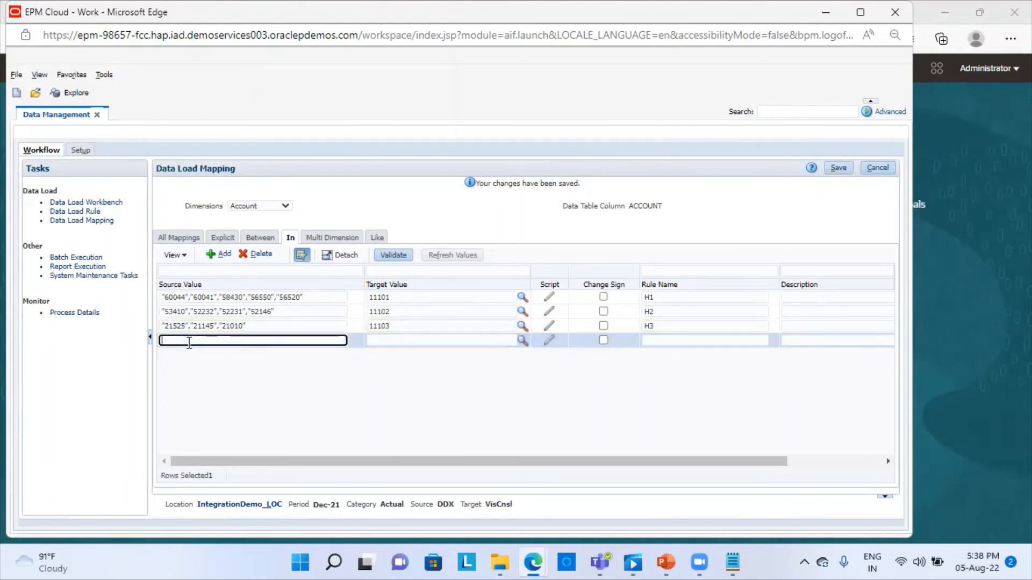
{"action": "type", "text": "\"17810\""}
{"action": "type", "text": ",\"15015"}
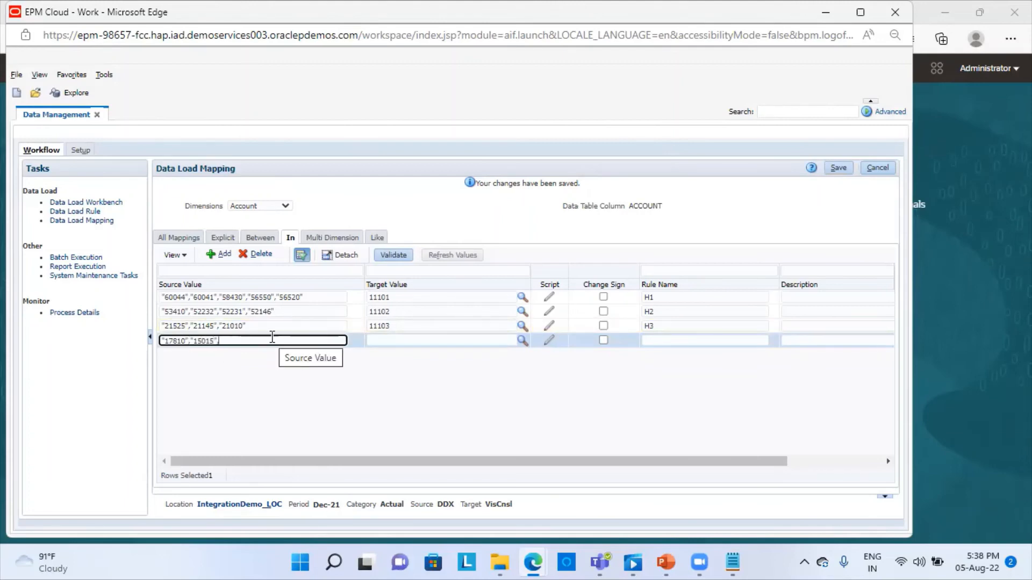
{"action": "type", "text": "\",\"1101"}
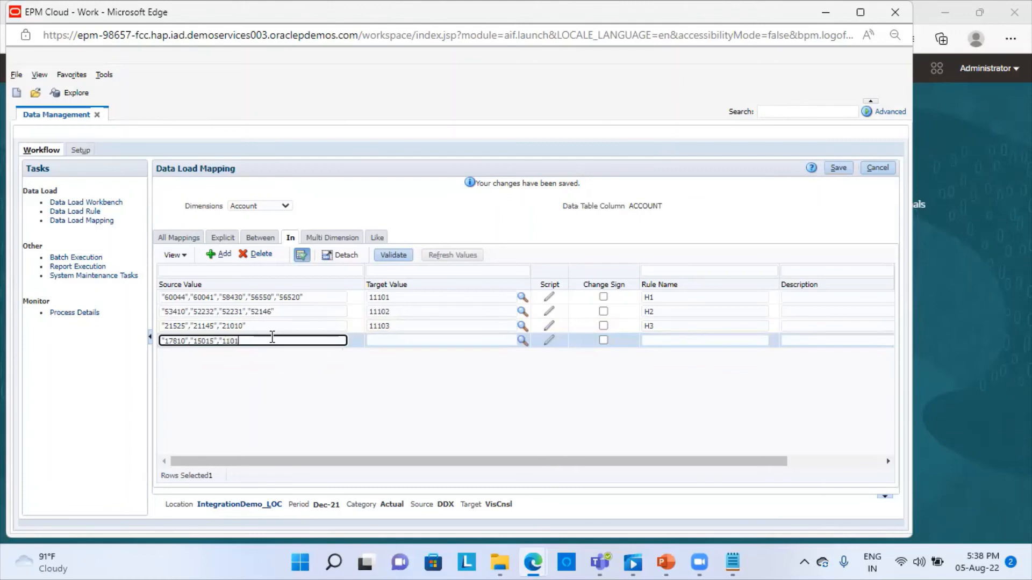
{"action": "type", "text": "5\""}
{"action": "left_click", "coordinate": [410, 339]}
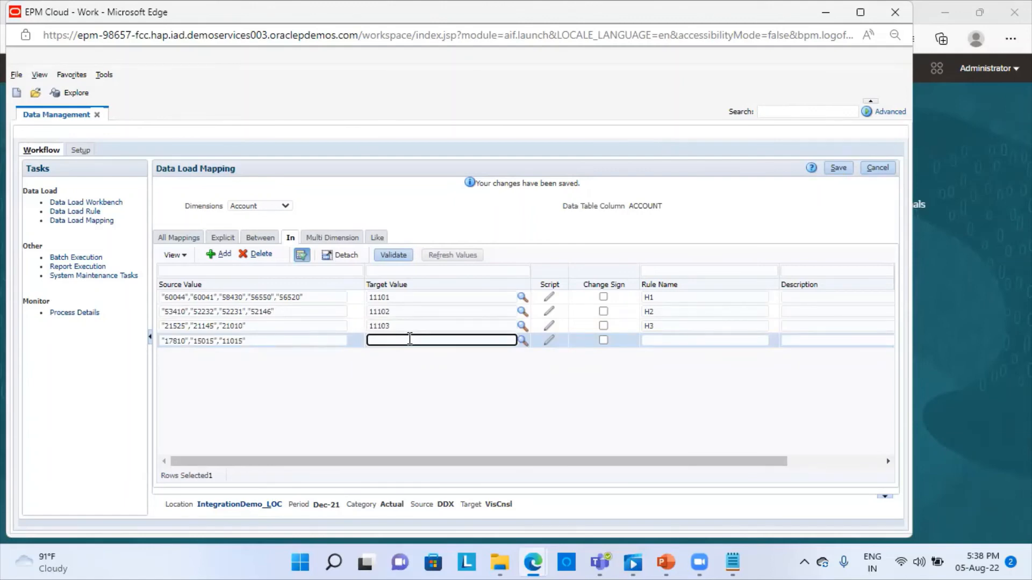
{"action": "type", "text": "11200"}
{"action": "left_click", "coordinate": [673, 340]}
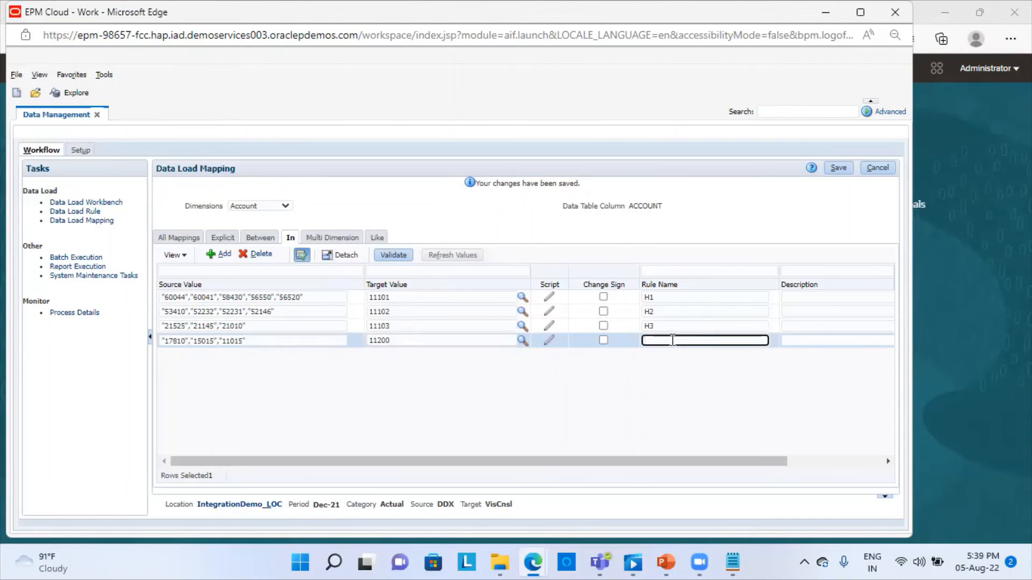
{"action": "type", "text": "H4"}
{"action": "mouse_move", "coordinate": [500, 562]}
{"action": "left_click", "coordinate": [840, 170]}
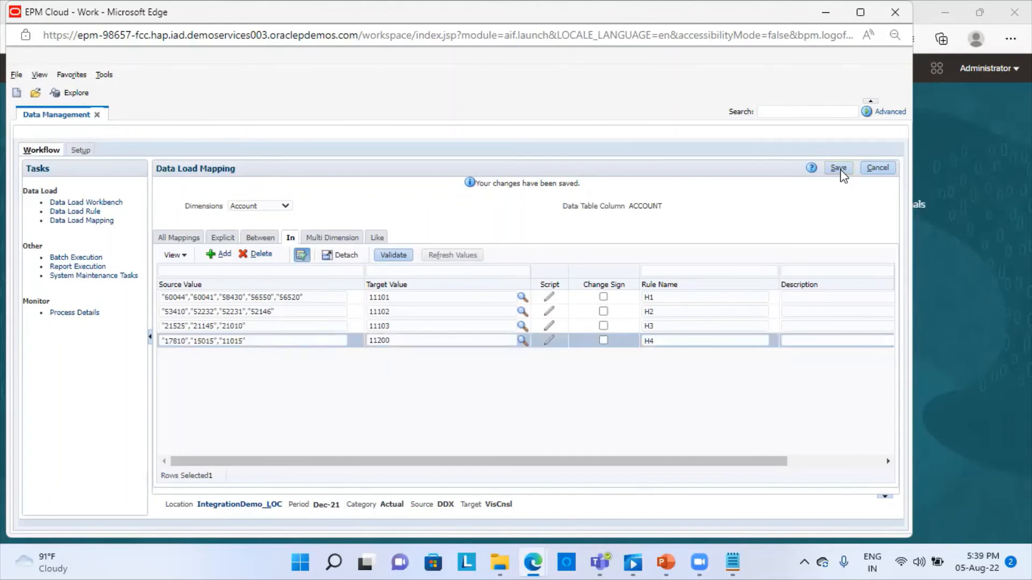
{"action": "left_click", "coordinate": [840, 170]}
- Execute the IntegrationDemo_DLR data load rule with Import from Source for Dec-21 in Replace import mode
{"action": "left_click", "coordinate": [73, 210]}
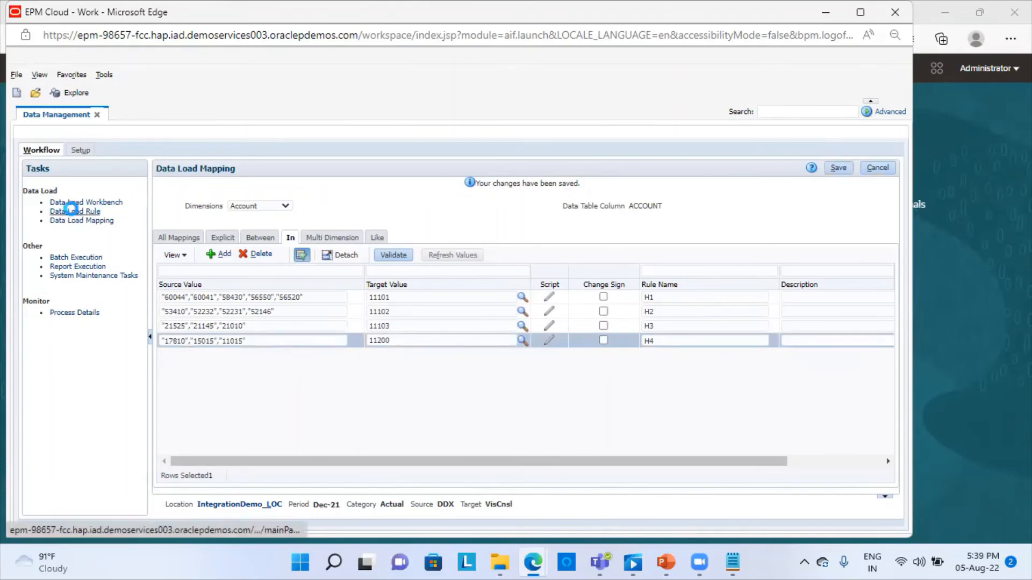
{"action": "scroll", "coordinate": [372, 456], "scroll_direction": "down", "scroll_amount": 3}
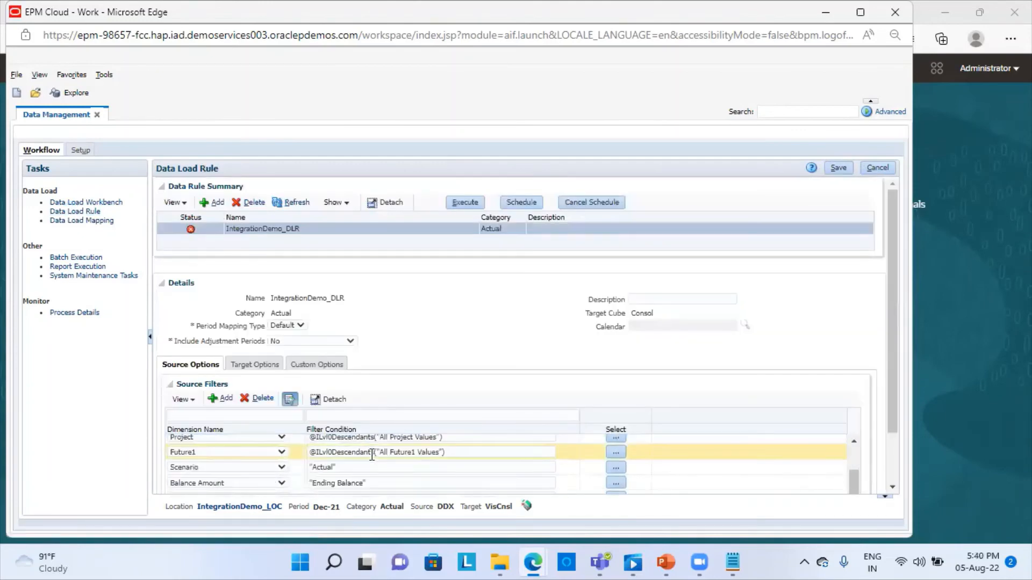
{"action": "scroll", "coordinate": [372, 455], "scroll_direction": "up", "scroll_amount": 3}
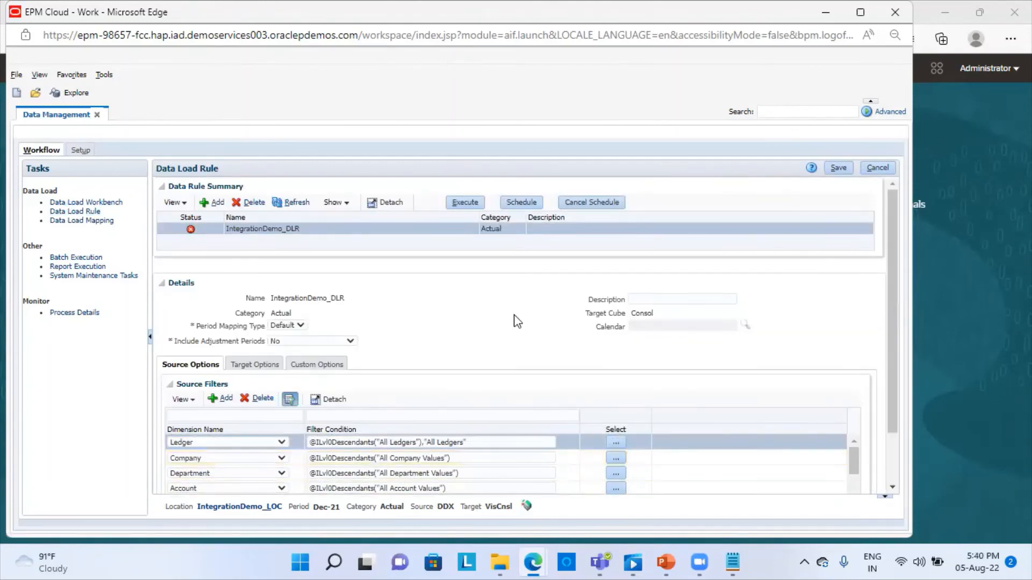
{"action": "left_click", "coordinate": [469, 201]}
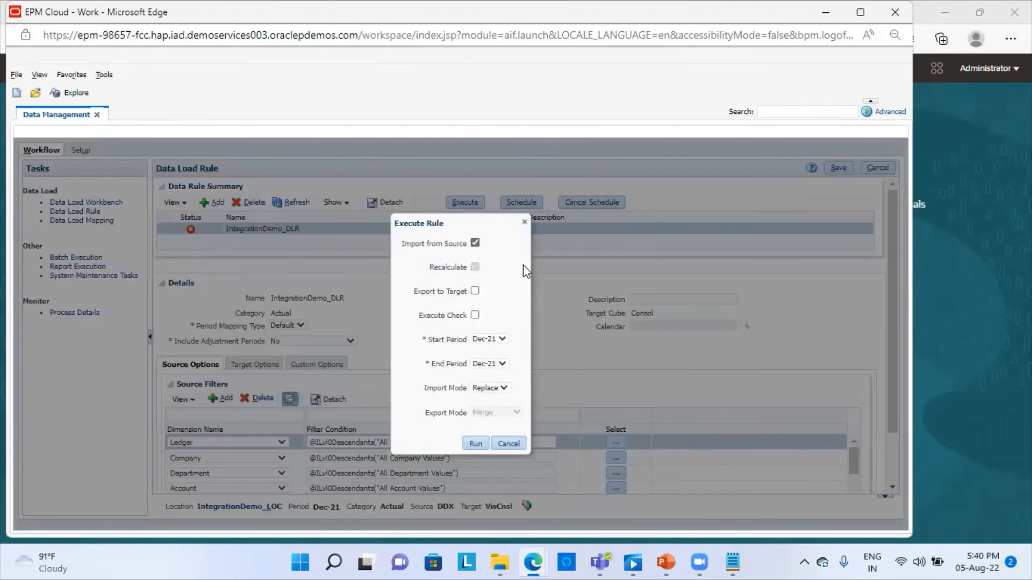
{"action": "left_click", "coordinate": [475, 443]}
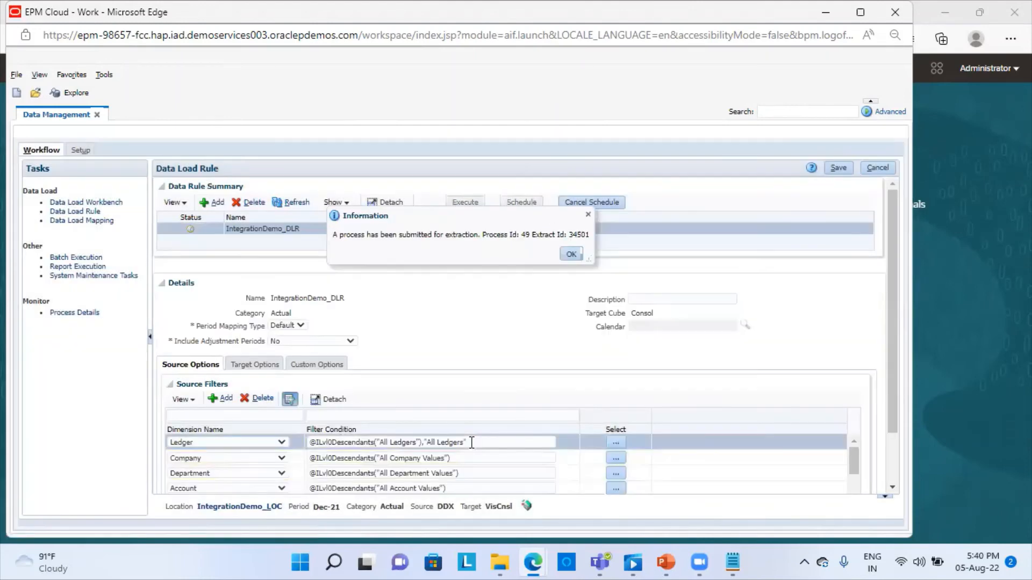
{"action": "left_click", "coordinate": [571, 256]}
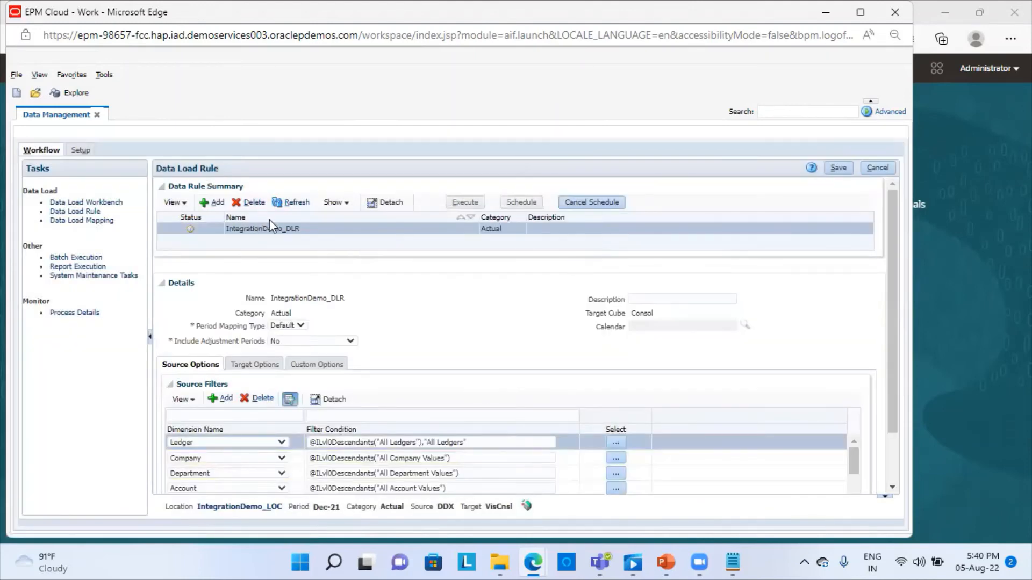
- Refresh the data rule summary until the IntegrationDemo_DLR import finishes, checking its status
{"action": "left_click", "coordinate": [297, 205]}
{"action": "left_click", "coordinate": [297, 205]}
{"action": "left_click", "coordinate": [296, 204]}
{"action": "left_click", "coordinate": [296, 204]}
{"action": "left_click", "coordinate": [297, 205]}
{"action": "left_click", "coordinate": [297, 204]}
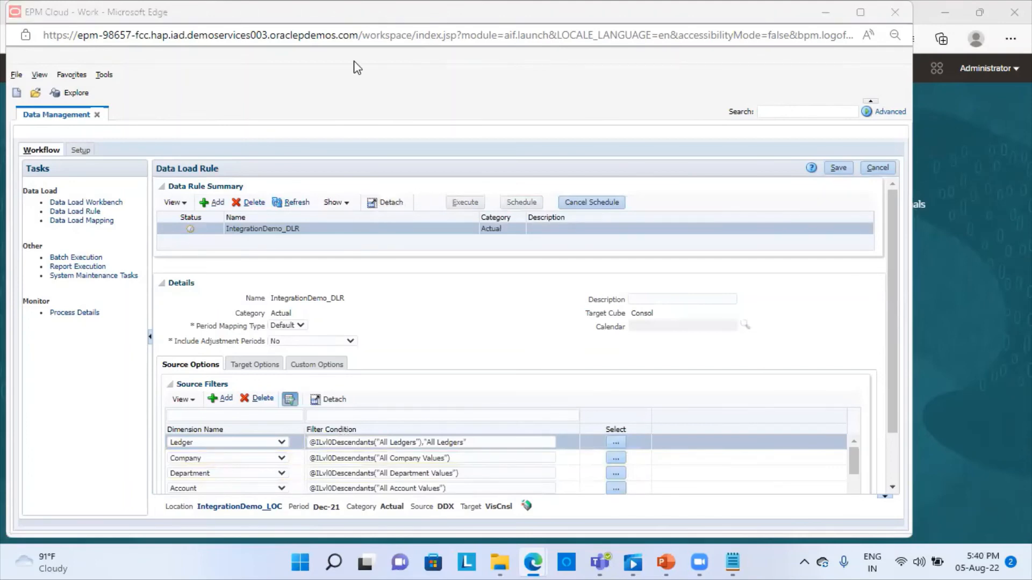
{"action": "left_click", "coordinate": [293, 203]}
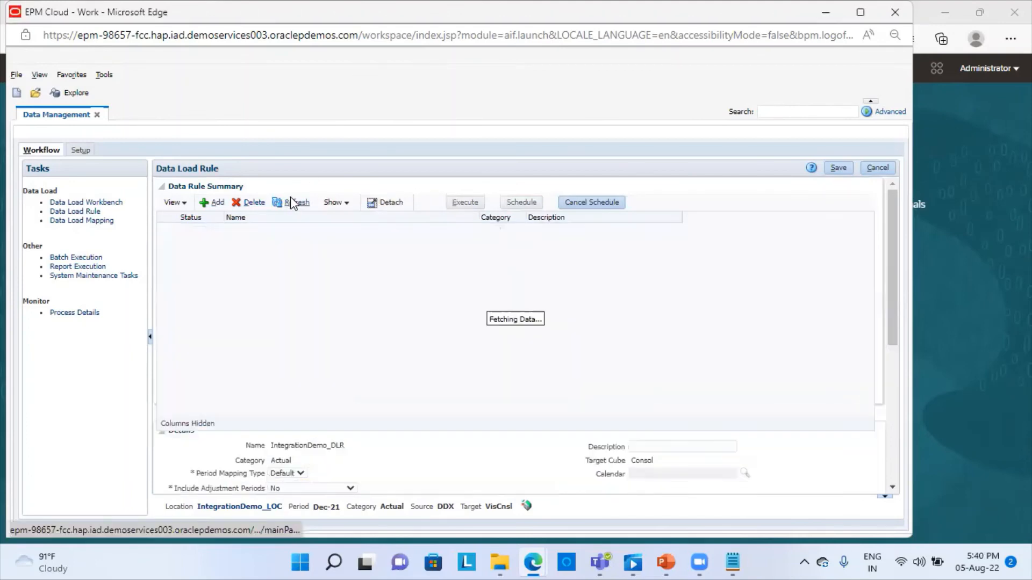
{"action": "left_click", "coordinate": [293, 203]}
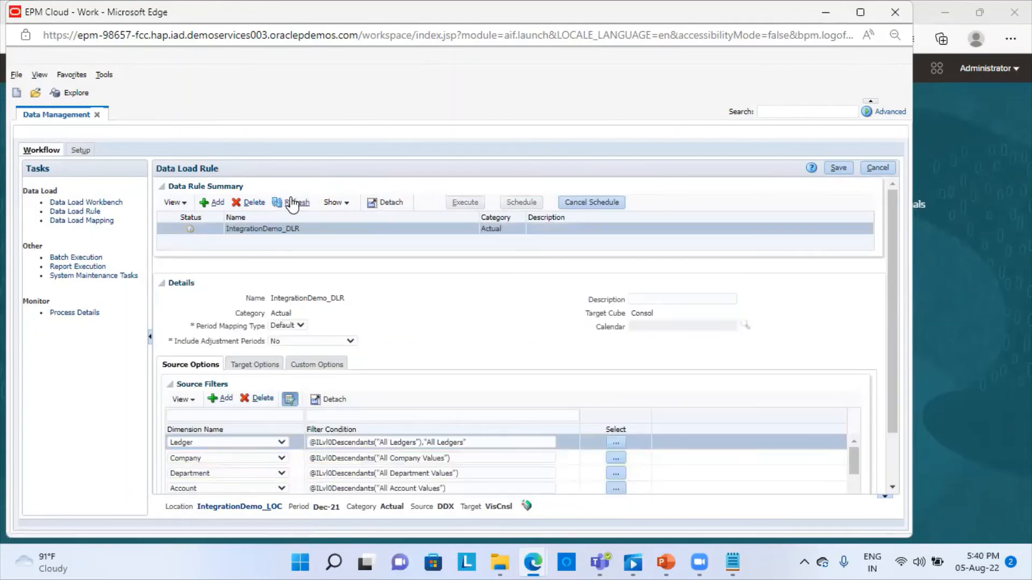
{"action": "left_click", "coordinate": [293, 203]}
{"action": "left_click", "coordinate": [293, 203]}
{"action": "left_click", "coordinate": [293, 203]}
{"action": "left_click", "coordinate": [293, 203]}
{"action": "left_click", "coordinate": [293, 203]}
{"action": "left_click", "coordinate": [293, 203]}
{"action": "left_click", "coordinate": [291, 198]}
{"action": "left_click", "coordinate": [292, 202]}
{"action": "left_click", "coordinate": [298, 204]}
{"action": "left_click", "coordinate": [298, 205]}
{"action": "left_click", "coordinate": [297, 205]}
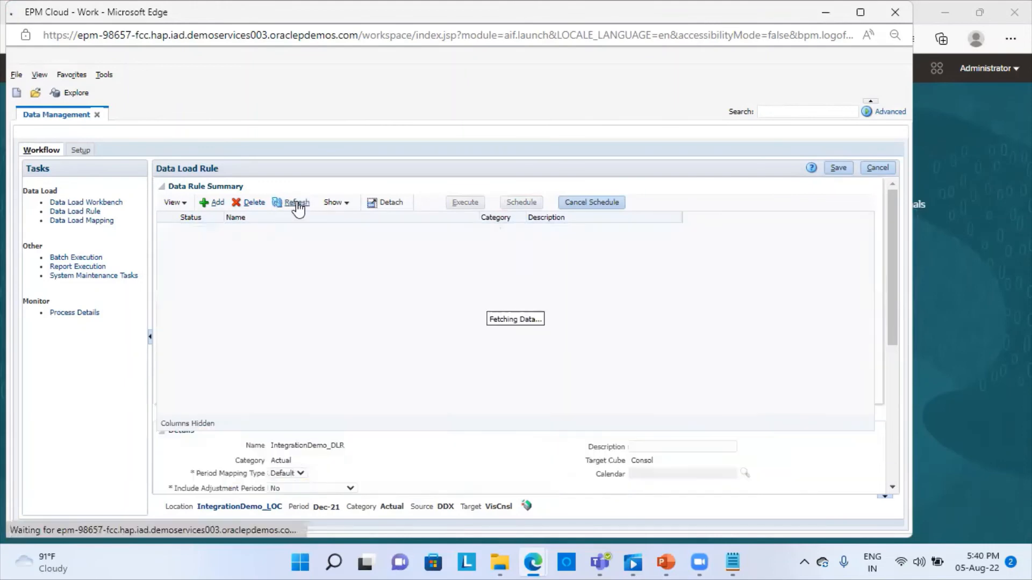
{"action": "left_click", "coordinate": [298, 206]}
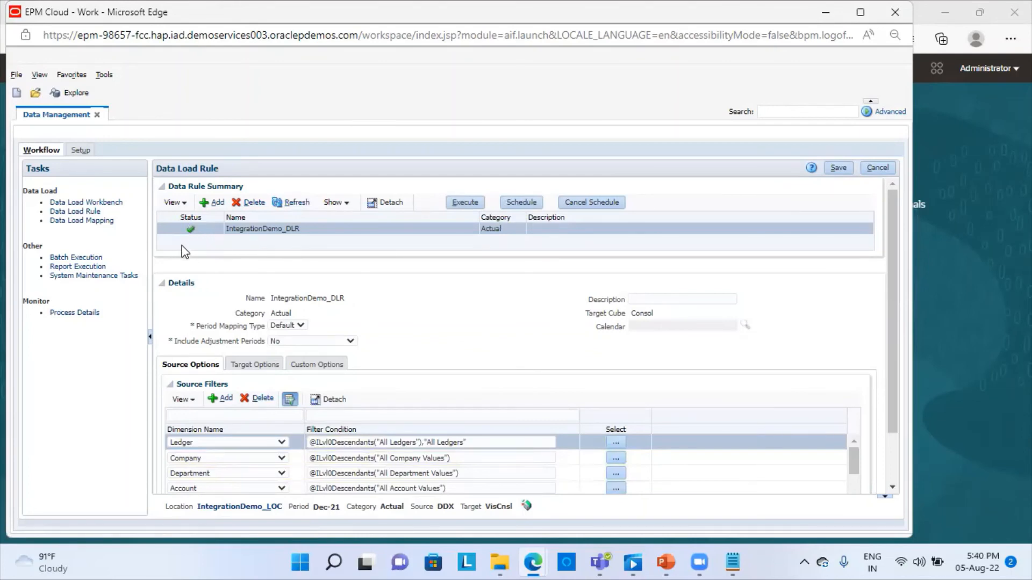
- Export the loaded data from the Data Load Workbench with export mode Replace and execution mode Online
{"action": "left_click", "coordinate": [92, 203]}
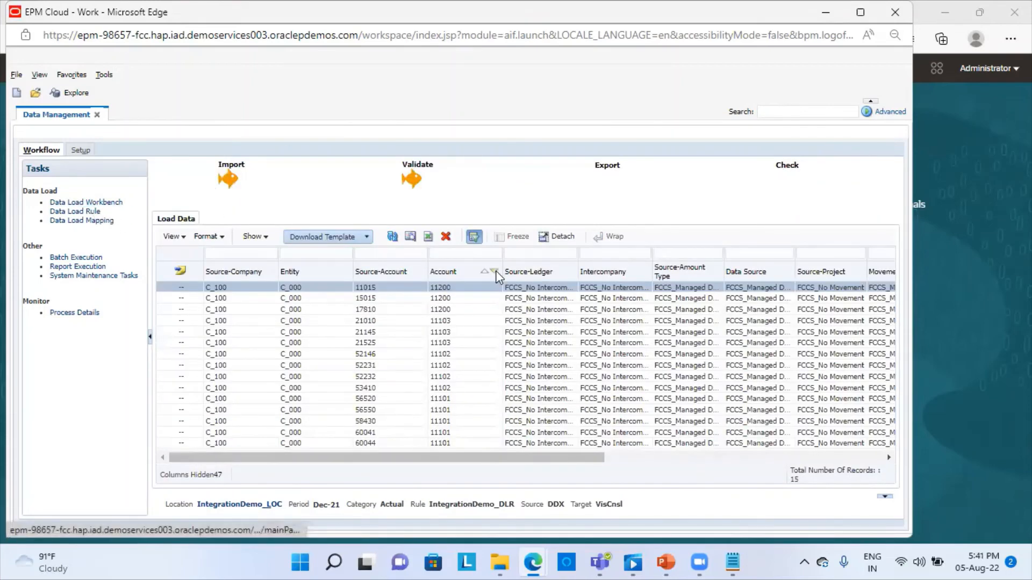
{"action": "left_click", "coordinate": [607, 168]}
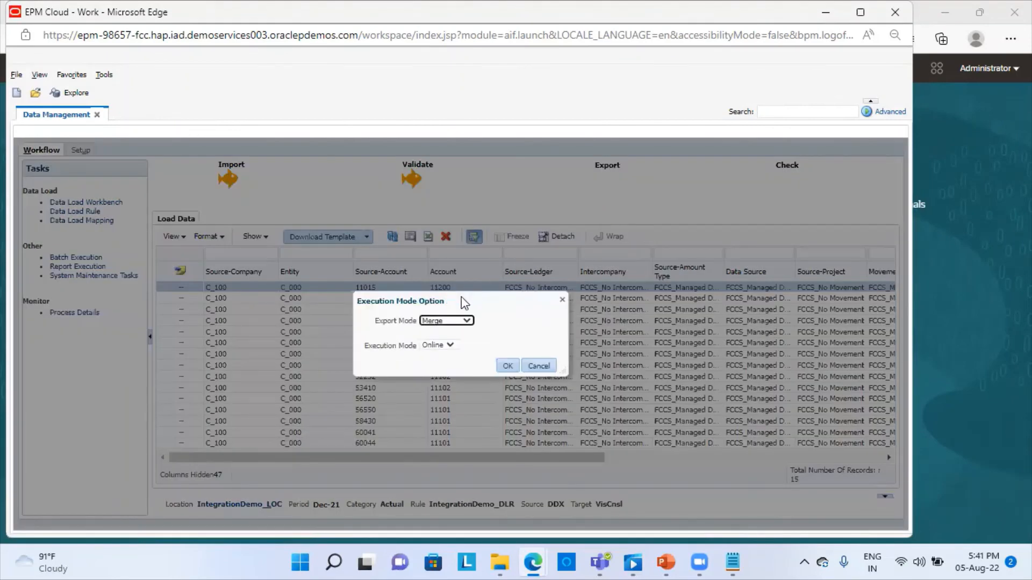
{"action": "left_click", "coordinate": [447, 323]}
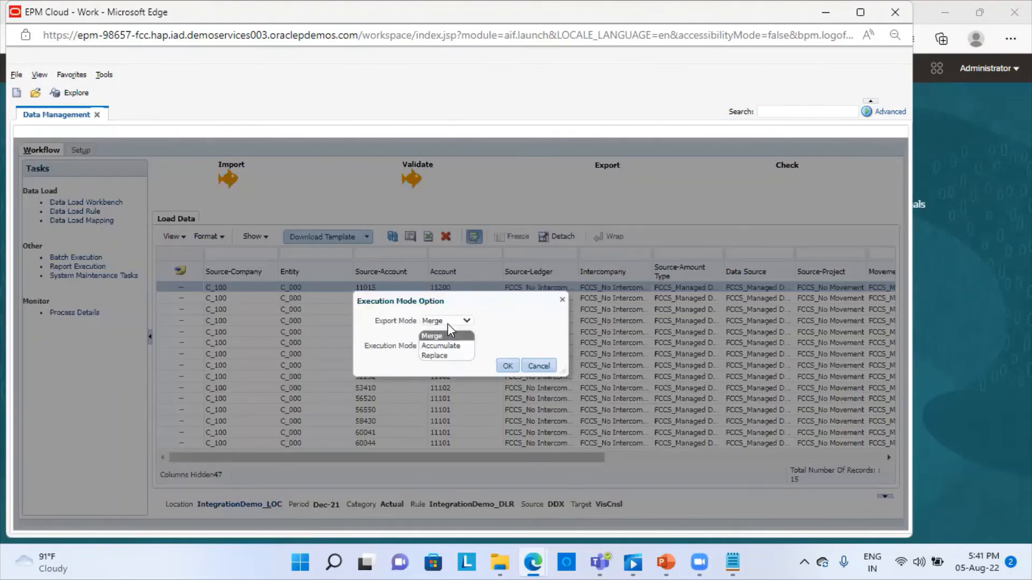
{"action": "left_click", "coordinate": [443, 357]}
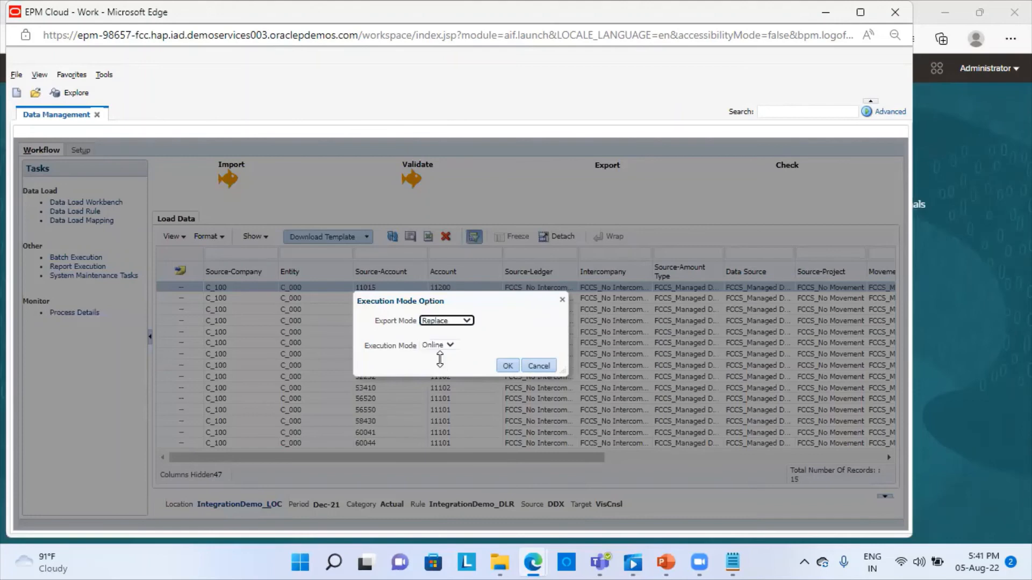
{"action": "left_click", "coordinate": [504, 366]}
{"action": "left_click", "coordinate": [506, 369]}
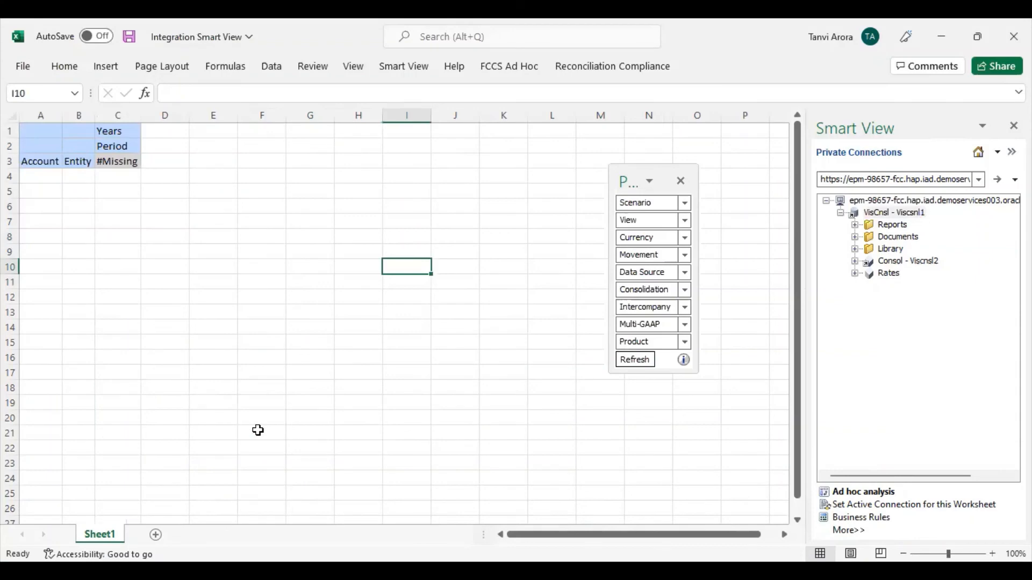
- Switch to the Integration Smart View workbook in Excel and set the ad hoc alias table to Default
{"action": "left_click", "coordinate": [260, 431]}
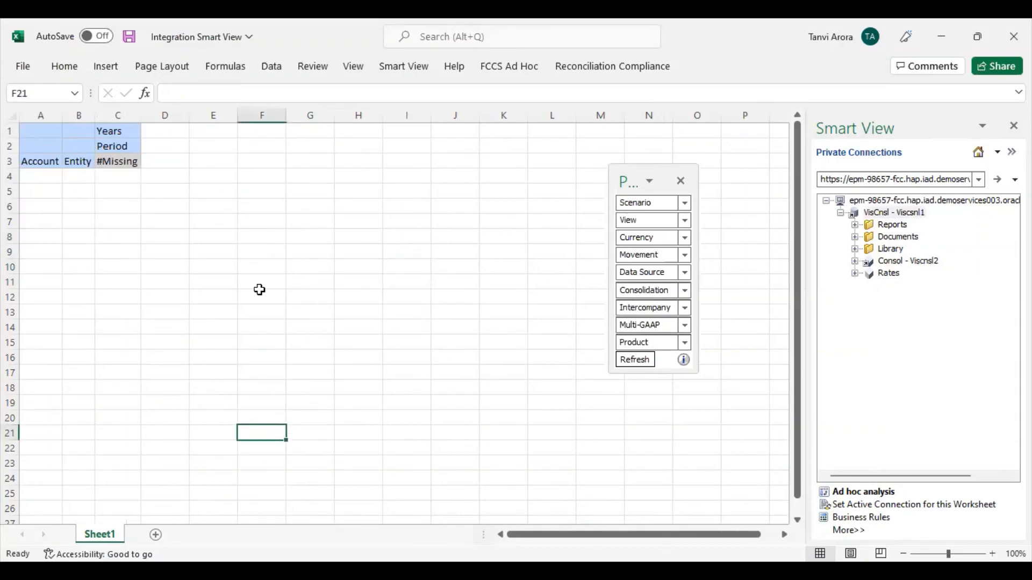
{"action": "left_click", "coordinate": [499, 69]}
{"action": "left_click", "coordinate": [255, 90]}
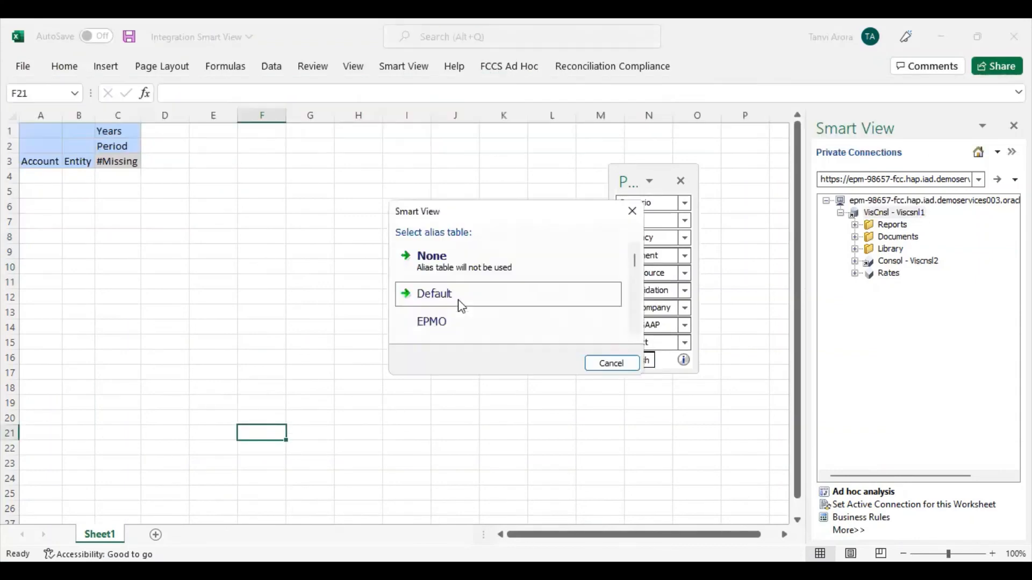
{"action": "left_click", "coordinate": [471, 287]}
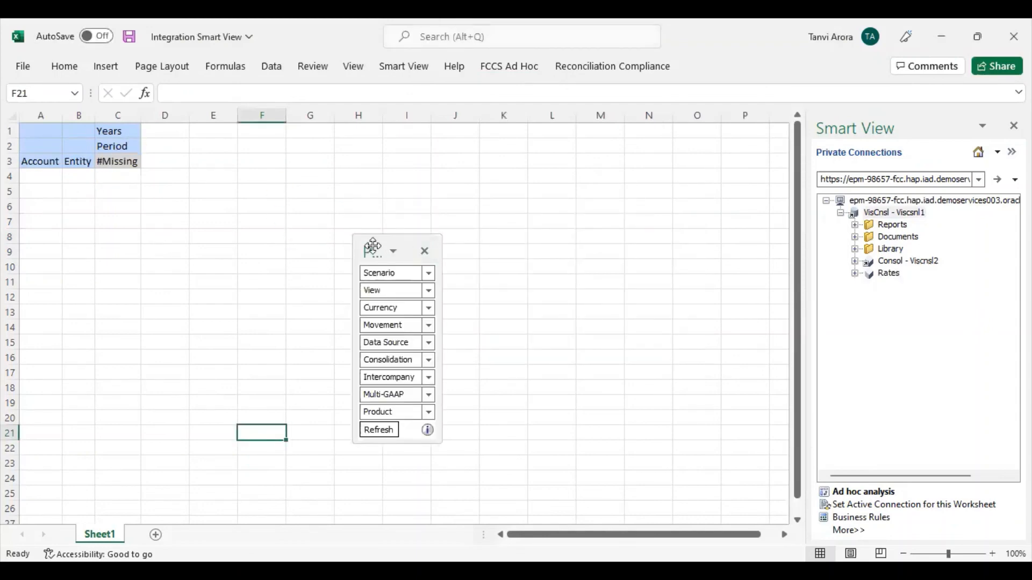
- Set the Smart View POV's Scenario to Actual and View to Periodic, refreshing the POV after each entry
{"action": "left_click_drag", "start_coordinate": [652, 159], "coordinate": [652, 160]}
{"action": "left_click", "coordinate": [675, 185]}
{"action": "key", "text": "BackSpace"}
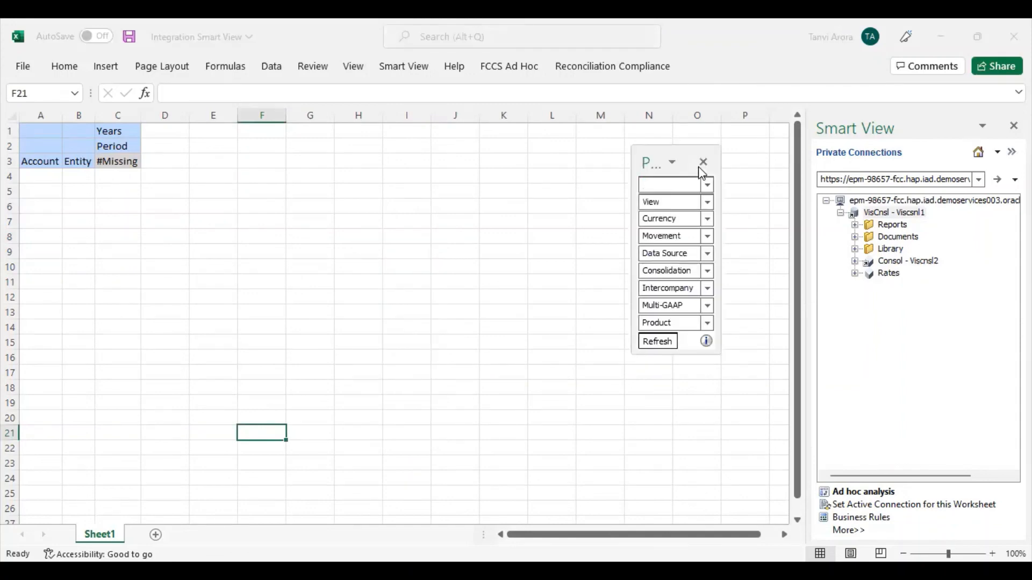
{"action": "type", "text": "Actual"}
{"action": "left_click", "coordinate": [654, 340]}
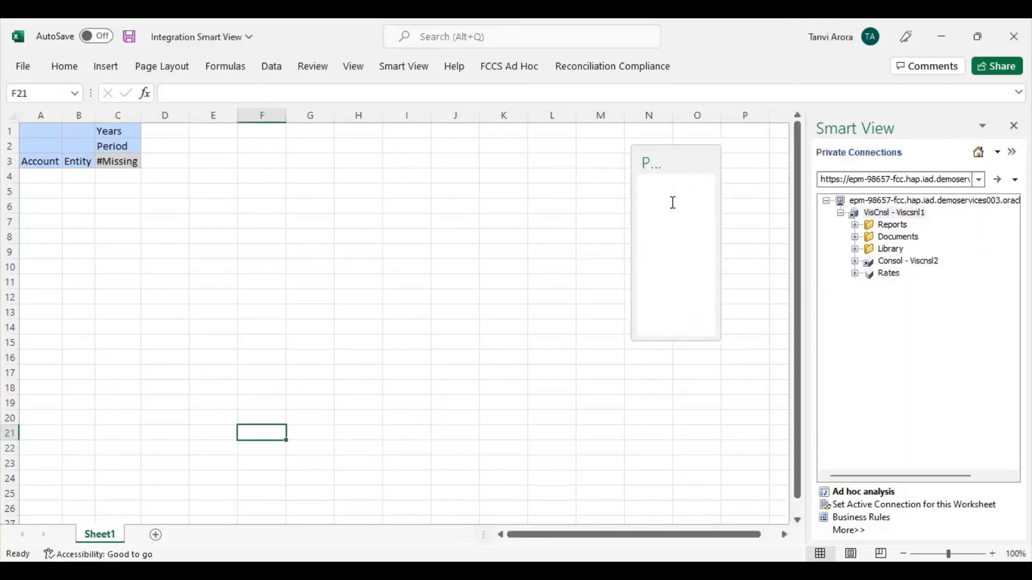
{"action": "double_click", "coordinate": [673, 202]}
{"action": "key", "text": "BackSpace"}
{"action": "type", "text": "P"}
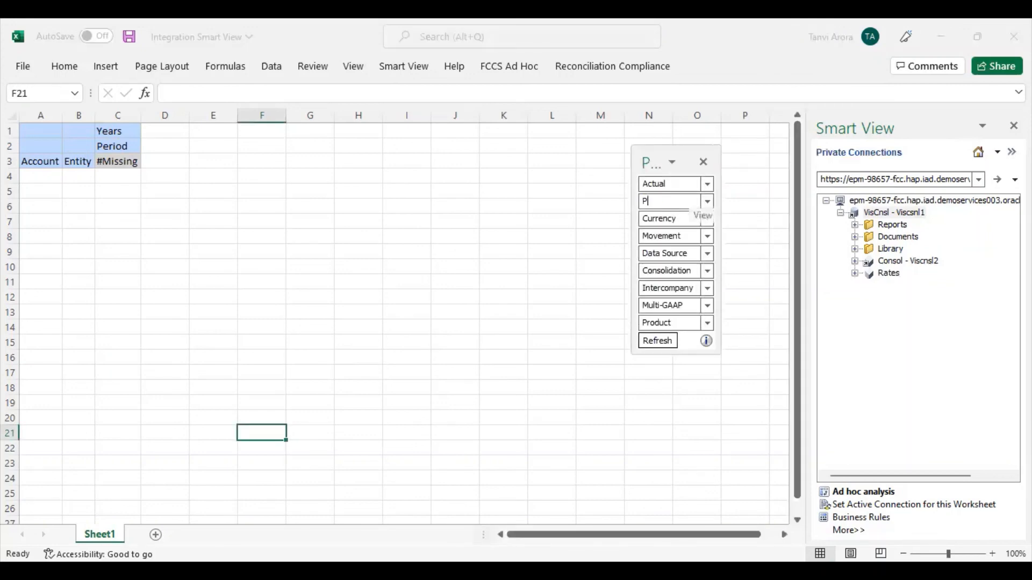
{"action": "type", "text": "eriodic"}
{"action": "left_click", "coordinate": [657, 341]}
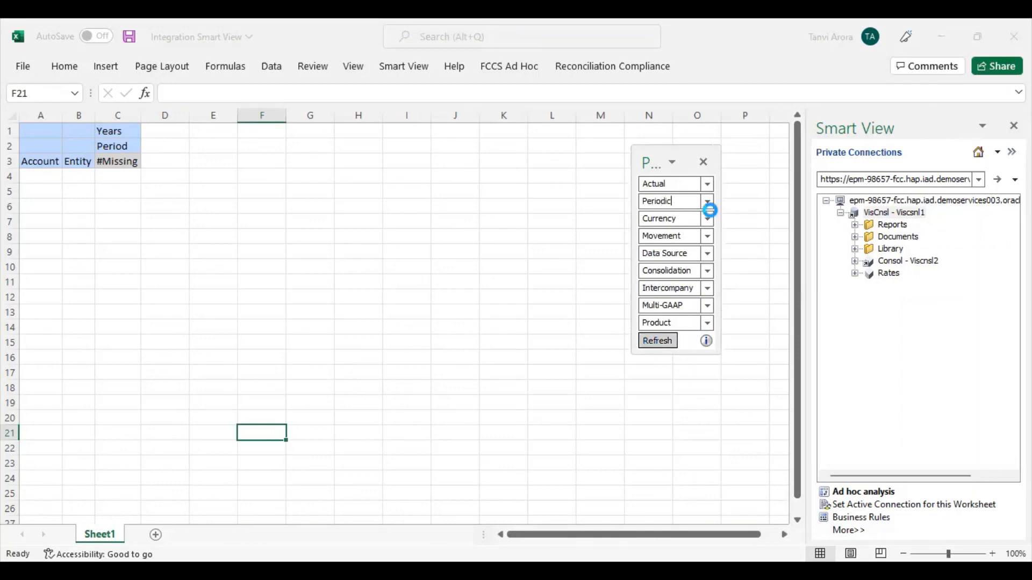
- Set the POV's Currency member to Entity Currency and refresh the POV
{"action": "left_click", "coordinate": [681, 221]}
{"action": "key", "text": "Home"}
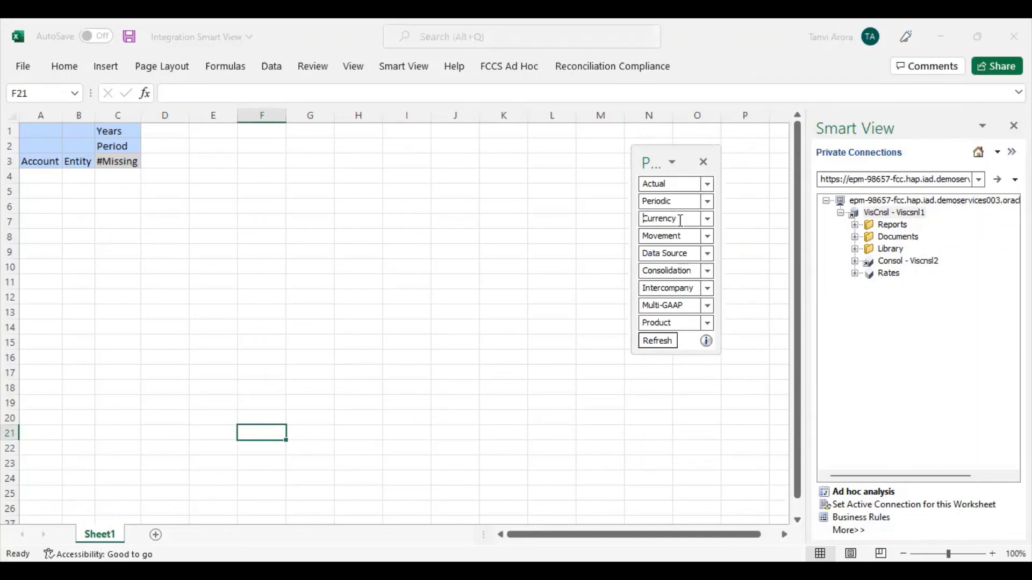
{"action": "type", "text": "Entity"}
{"action": "left_click", "coordinate": [666, 338]}
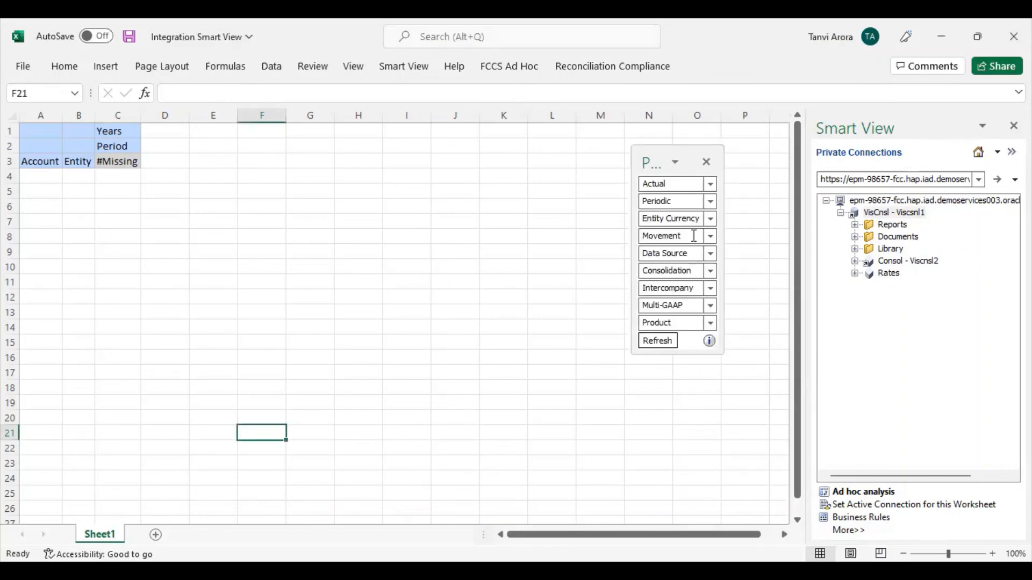
- Set the POV's Movement member to FCCS_Mvmts_NetIncome
{"action": "double_click", "coordinate": [694, 236]}
{"action": "left_click", "coordinate": [643, 236]}
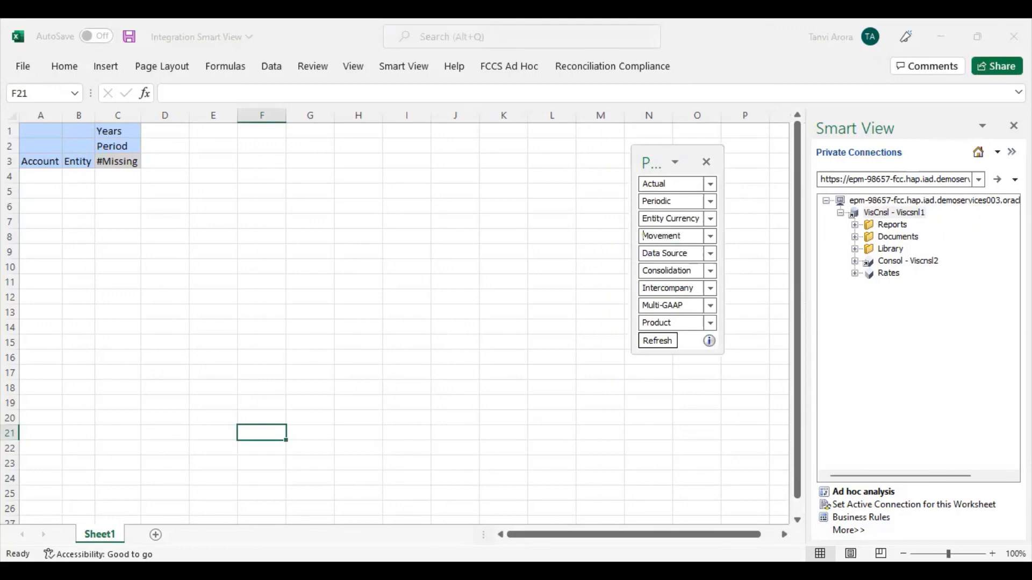
{"action": "type", "text": "FCCS_"}
{"action": "key", "text": "End"}
{"action": "key", "text": "BackSpace"}
{"action": "key", "text": "BackSpace"}
{"action": "key", "text": "BackSpace"}
{"action": "key", "text": "BackSpace"}
{"action": "key", "text": "BackSpace"}
{"action": "key", "text": "BackSpace"}
{"action": "key", "text": "BackSpace"}
{"action": "type", "text": "vmts"}
{"action": "type", "text": "_"}
{"action": "type", "text": "Net"}
{"action": "type", "text": "Incom"}
{"action": "type", "text": "e"}
- Set the POV's Data Source to Managed Data and its Consolidation member to Entity Input
{"action": "left_click", "coordinate": [694, 256]}
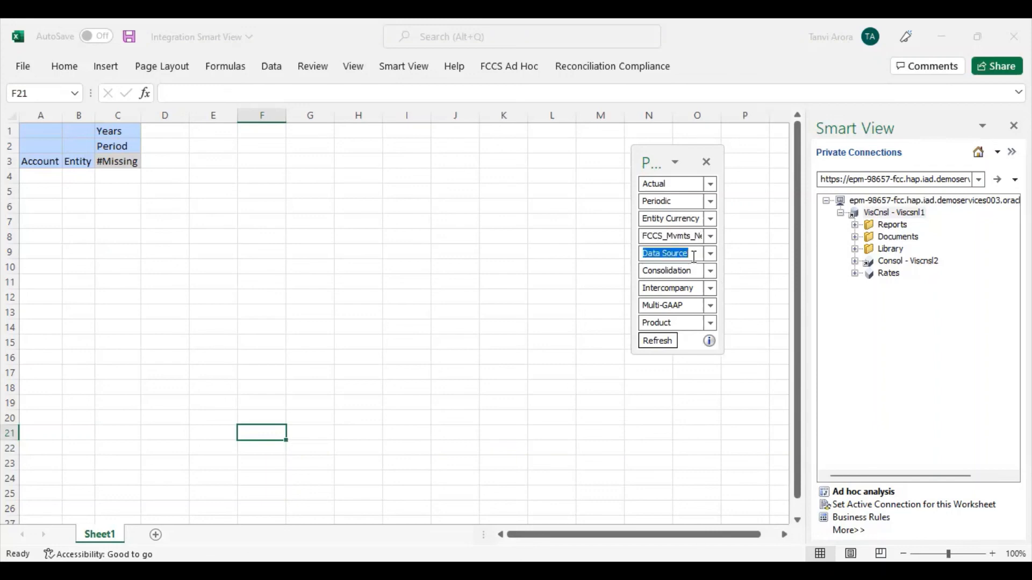
{"action": "key", "text": "BackSpace"}
{"action": "type", "text": "Managed Data"}
{"action": "double_click", "coordinate": [700, 272]}
{"action": "key", "text": "BackSpace"}
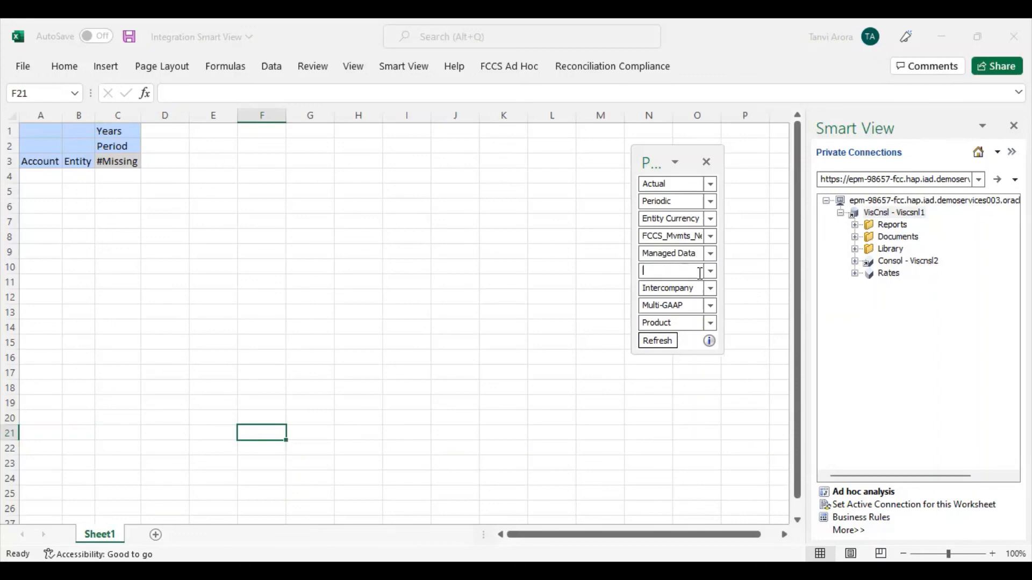
{"action": "type", "text": "Entity Input"}
- Set the POV's Intercompany member to No Intercompany and its Multi-GAAP member to Local GAAP
{"action": "double_click", "coordinate": [697, 286]}
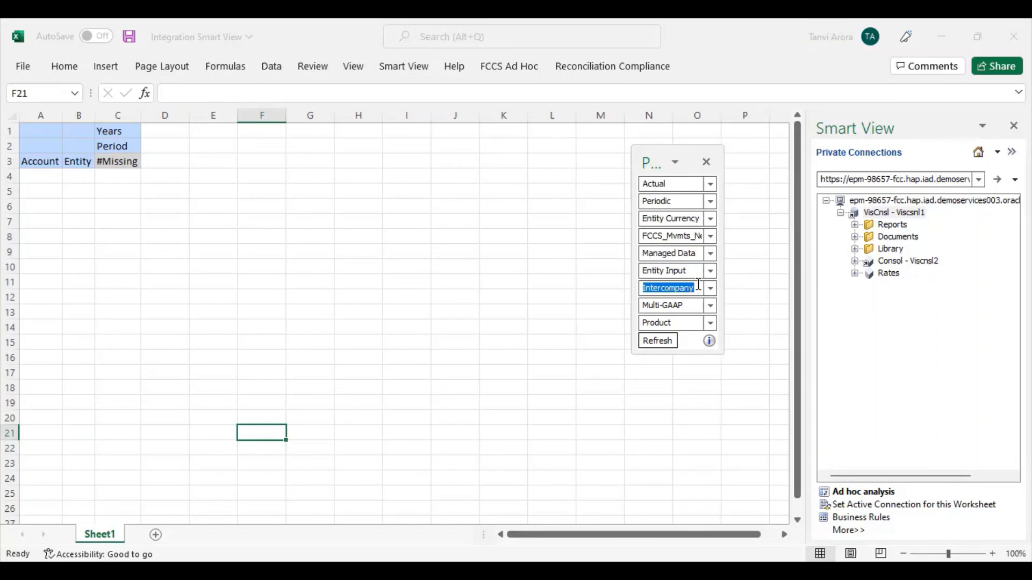
{"action": "key", "text": "Home"}
{"action": "type", "text": "No"}
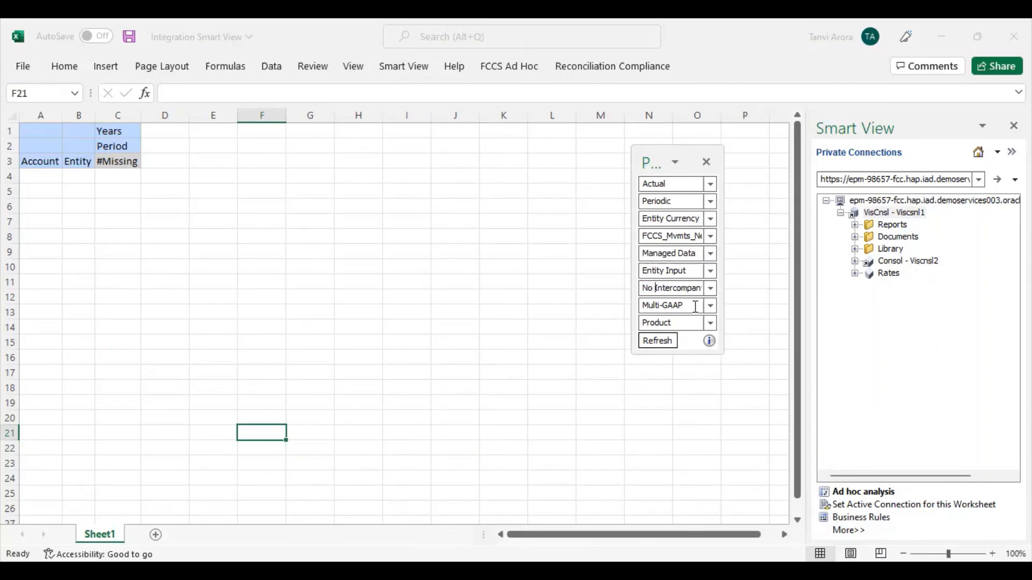
{"action": "double_click", "coordinate": [695, 306]}
{"action": "key", "text": "Home"}
{"action": "key", "text": "BackSpace"}
{"action": "key", "text": "BackSpace"}
{"action": "key", "text": "BackSpace"}
{"action": "key", "text": "BackSpace"}
{"action": "key", "text": "BackSpace"}
{"action": "key", "text": "BackSpace"}
{"action": "type", "text": "Local"}
- Set the POV's Product member to No Product and refresh the POV
{"action": "left_click", "coordinate": [687, 322]}
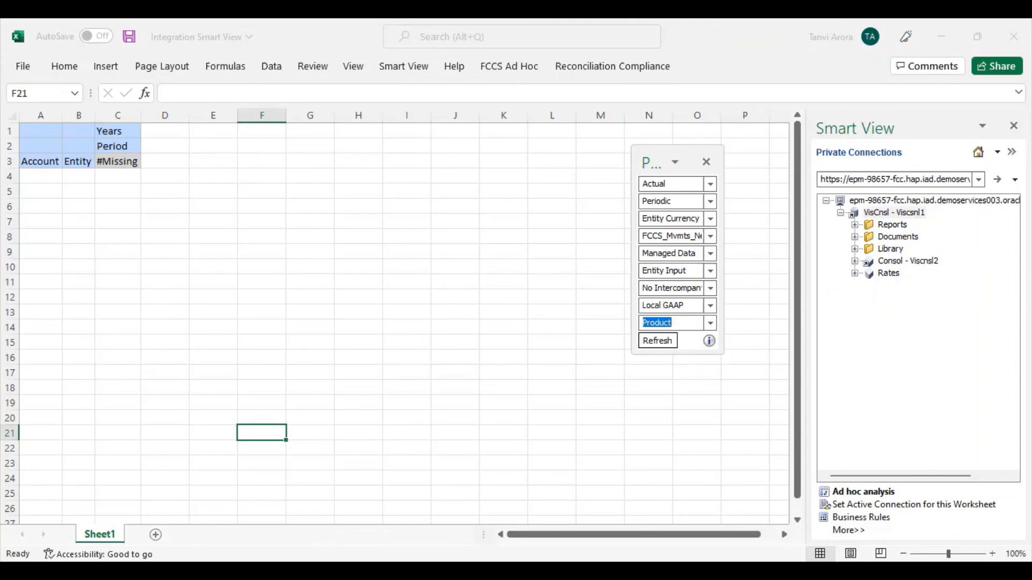
{"action": "key", "text": "Home"}
{"action": "type", "text": "No"}
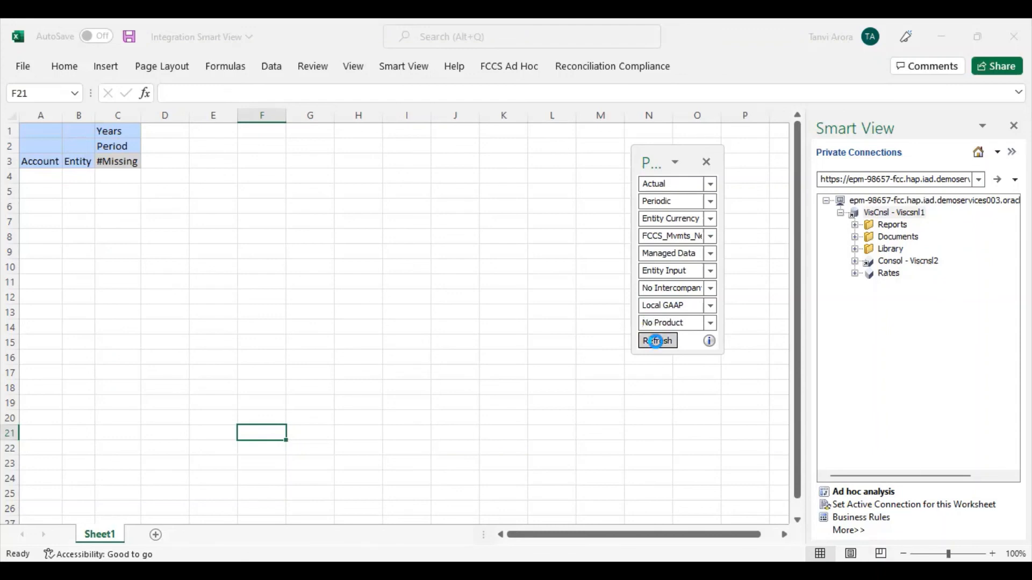
{"action": "left_click", "coordinate": [656, 340]}
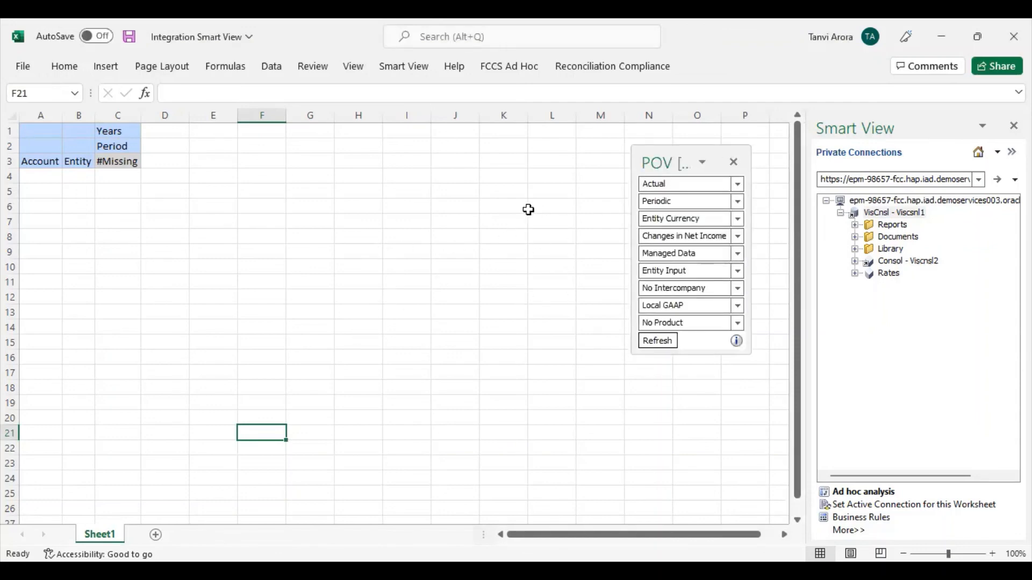
- Set the grid's year member to FY21 and its period member to Dec, and refresh the grid
{"action": "left_click", "coordinate": [108, 131]}
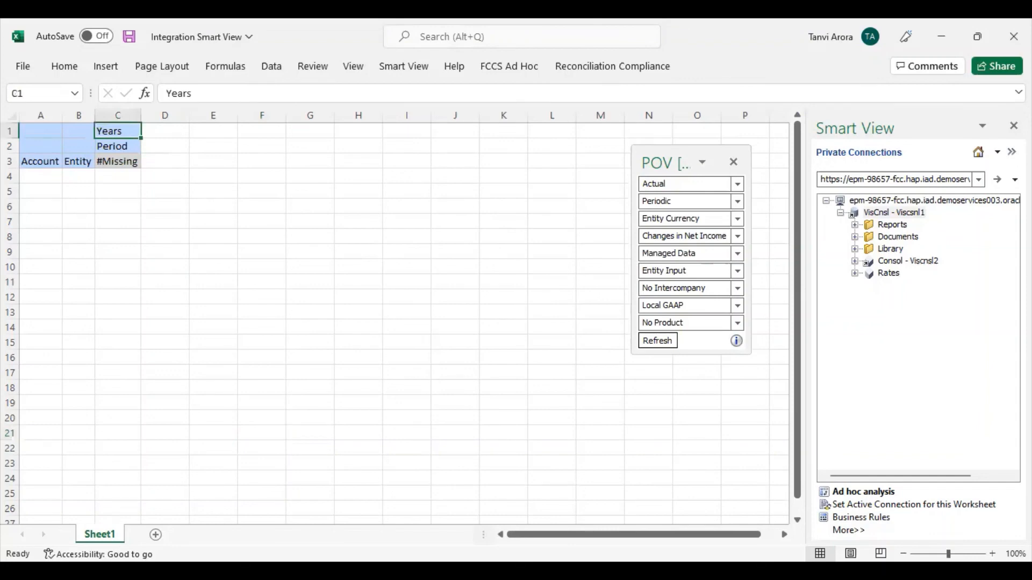
{"action": "type", "text": "FY"}
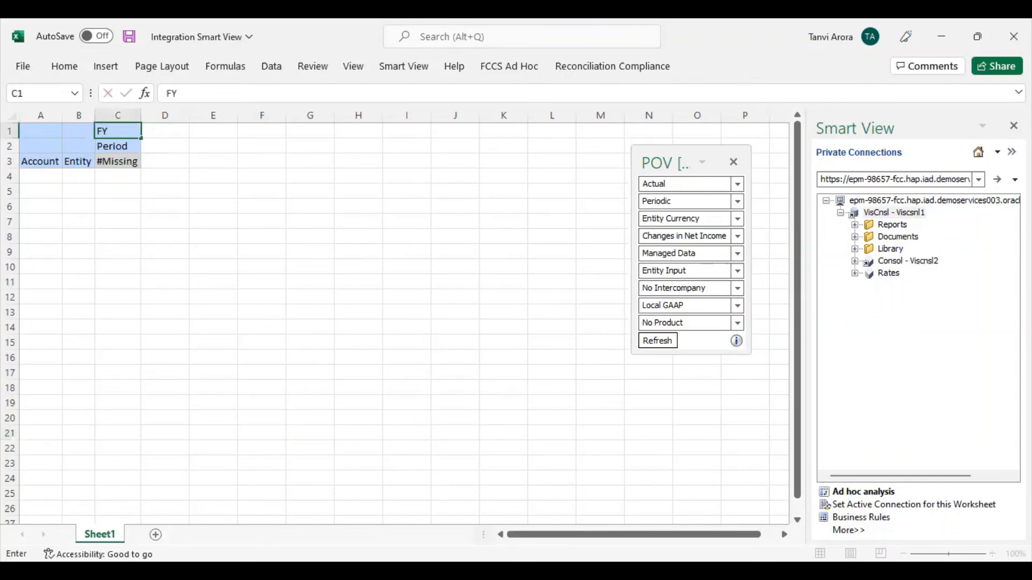
{"action": "type", "text": "21"}
{"action": "key", "text": "Return"}
{"action": "type", "text": "Dec"}
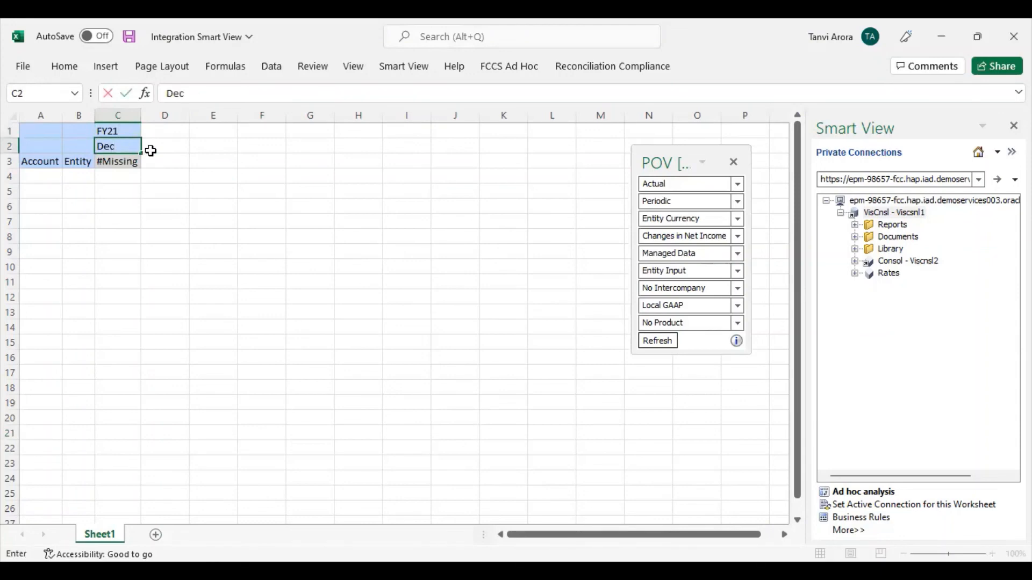
{"action": "left_click", "coordinate": [204, 188]}
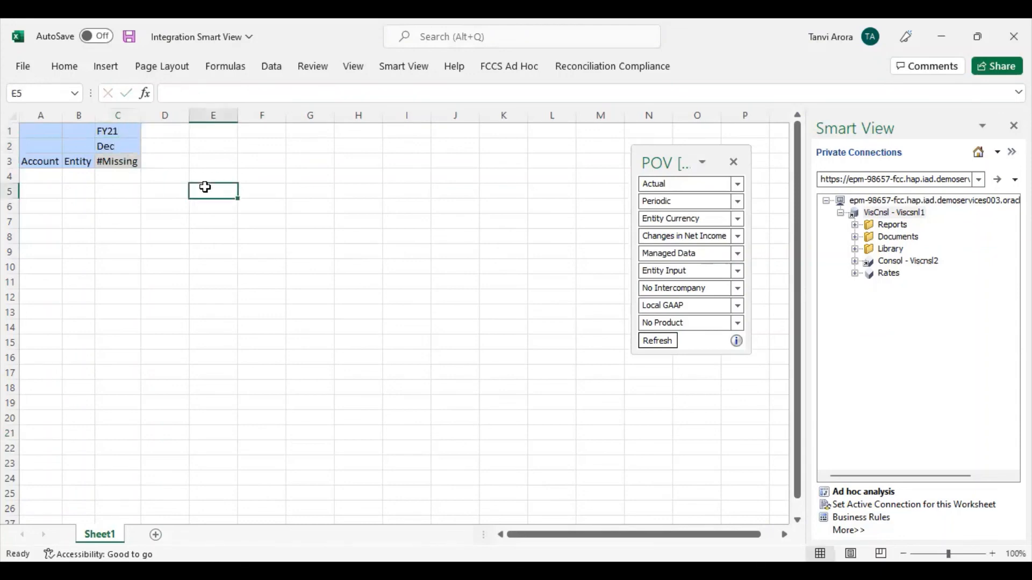
{"action": "left_click", "coordinate": [662, 347]}
{"action": "left_click", "coordinate": [133, 255]}
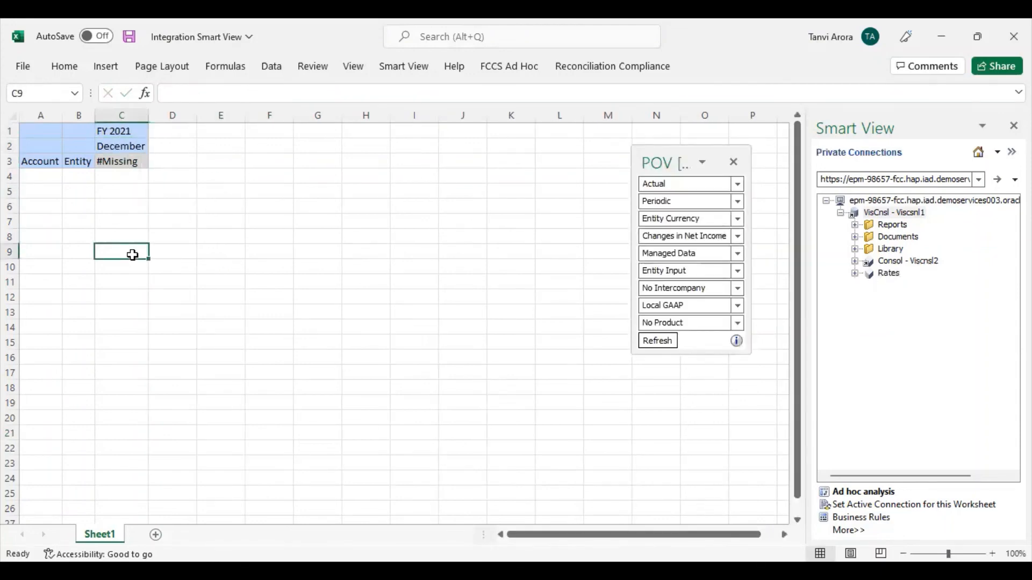
- Replace the Entity member in cell B3 with C_000
{"action": "left_click", "coordinate": [84, 162]}
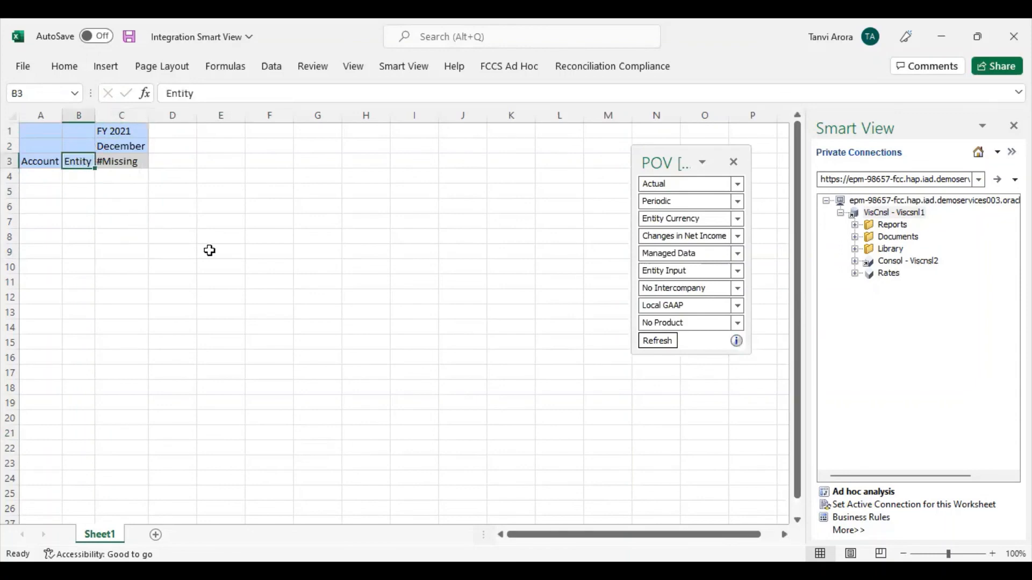
{"action": "type", "text": "C_000"}
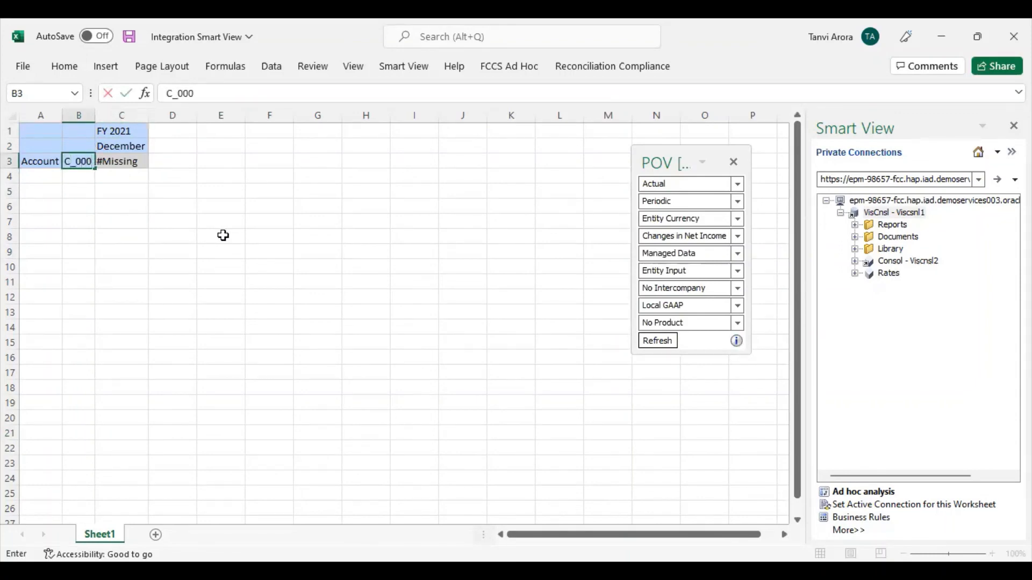
{"action": "left_click", "coordinate": [223, 236]}
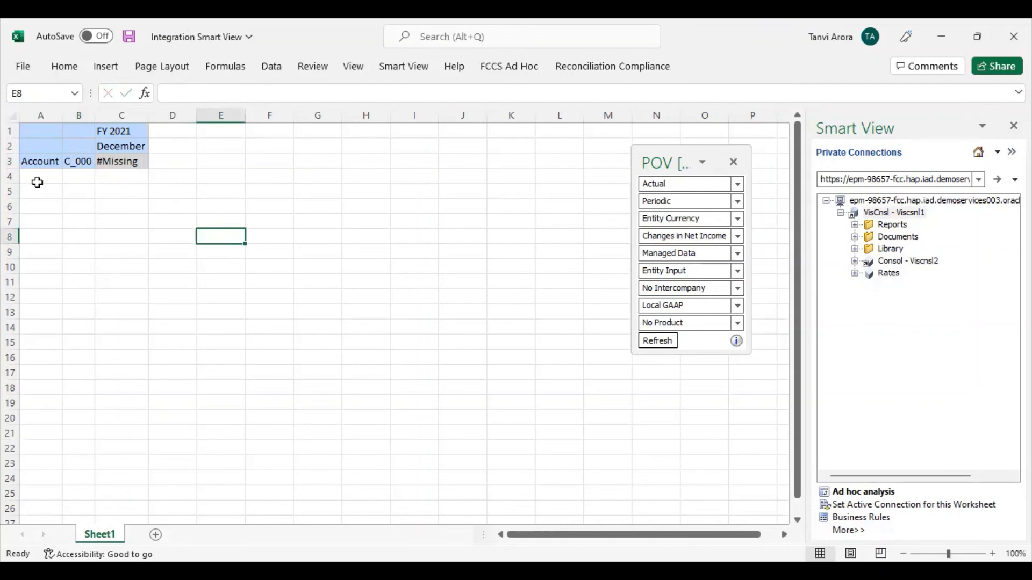
{"action": "left_click", "coordinate": [37, 183]}
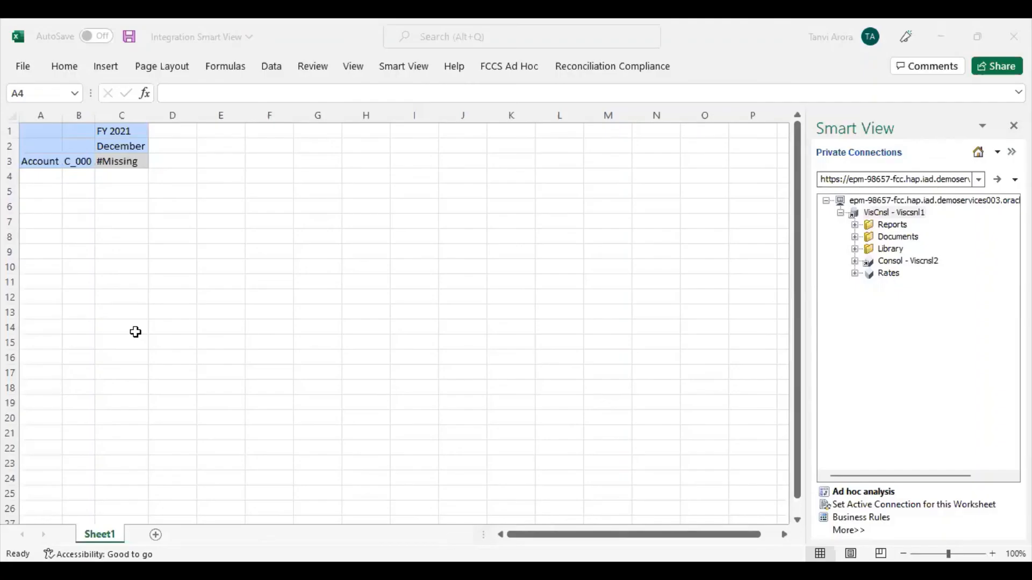
- Enter account members 11101, 11102, 11103 and 11200 in cells A3 to A6 and refresh the ad hoc grid
{"action": "left_click", "coordinate": [43, 162]}
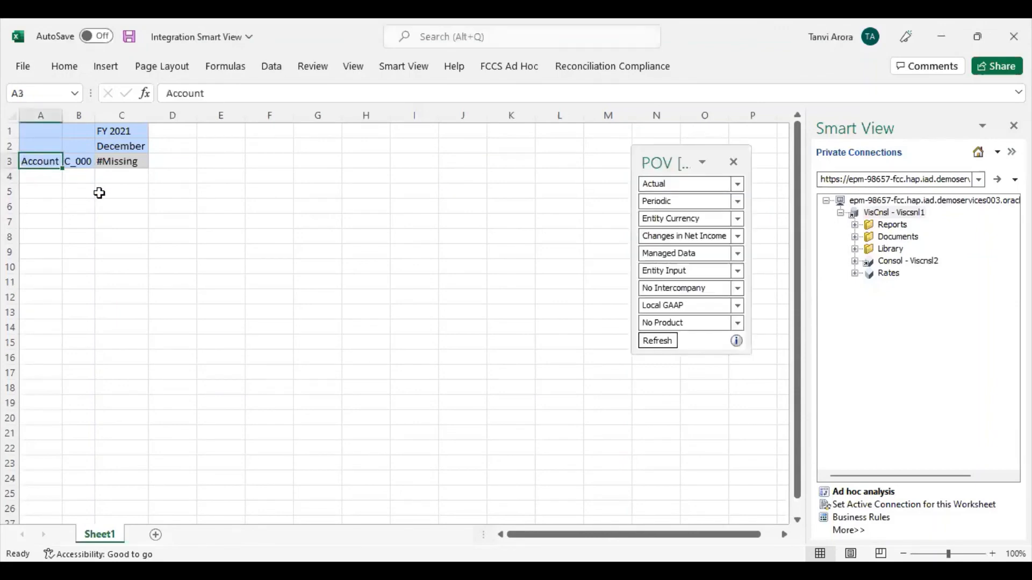
{"action": "type", "text": "11101"}
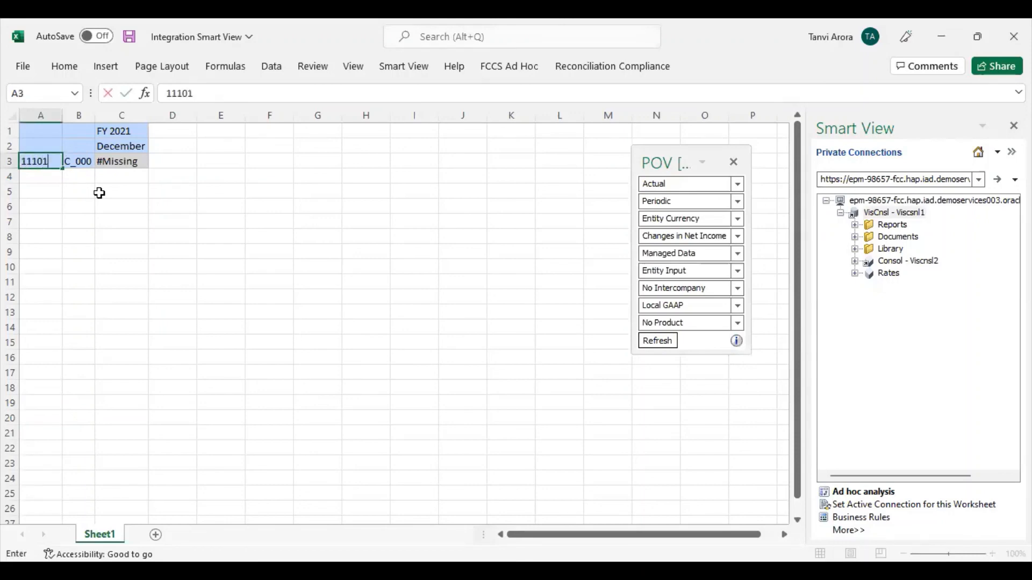
{"action": "left_click", "coordinate": [29, 175]}
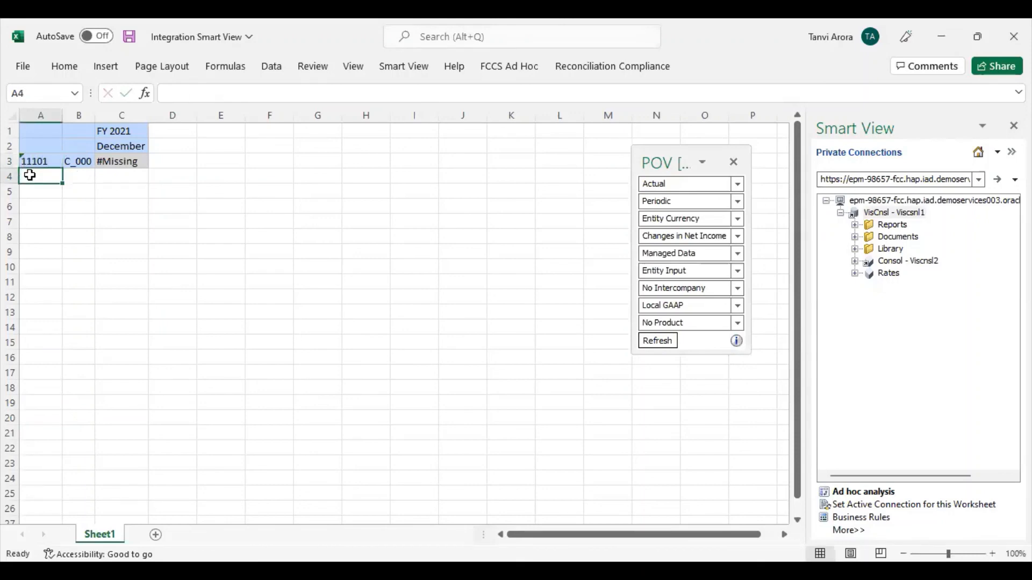
{"action": "type", "text": "11102"}
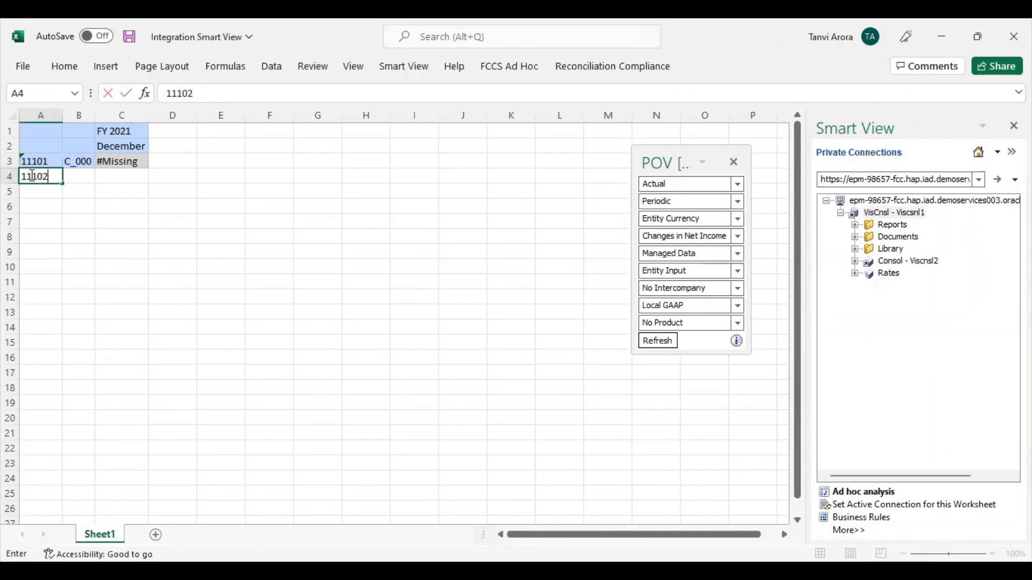
{"action": "left_click", "coordinate": [29, 190]}
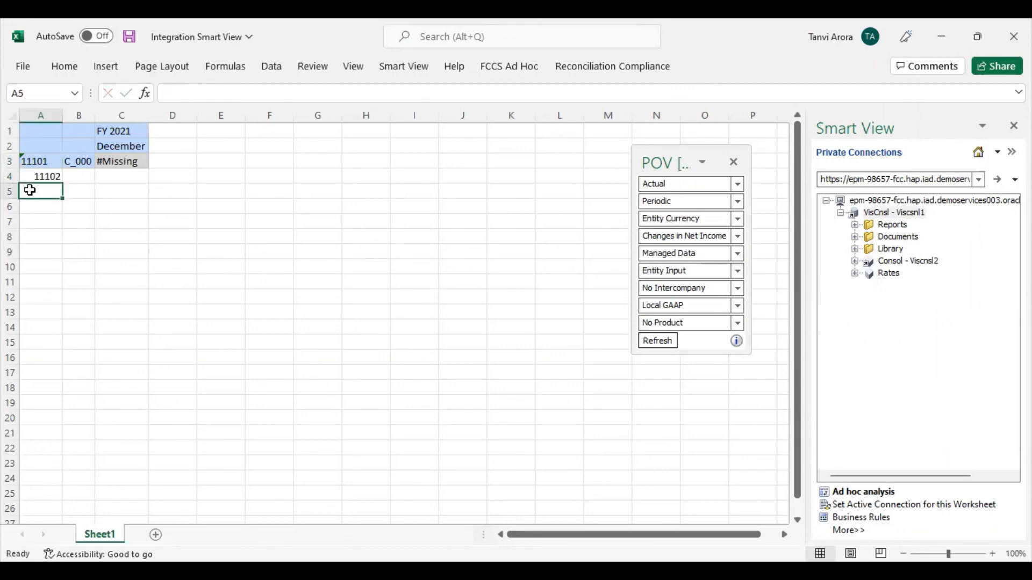
{"action": "type", "text": "11103"}
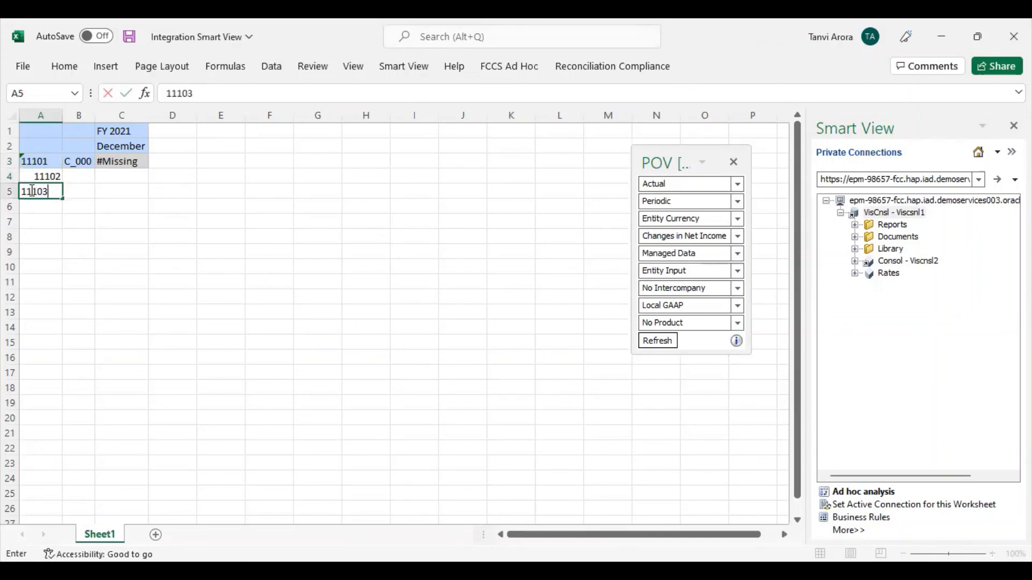
{"action": "left_click", "coordinate": [31, 211]}
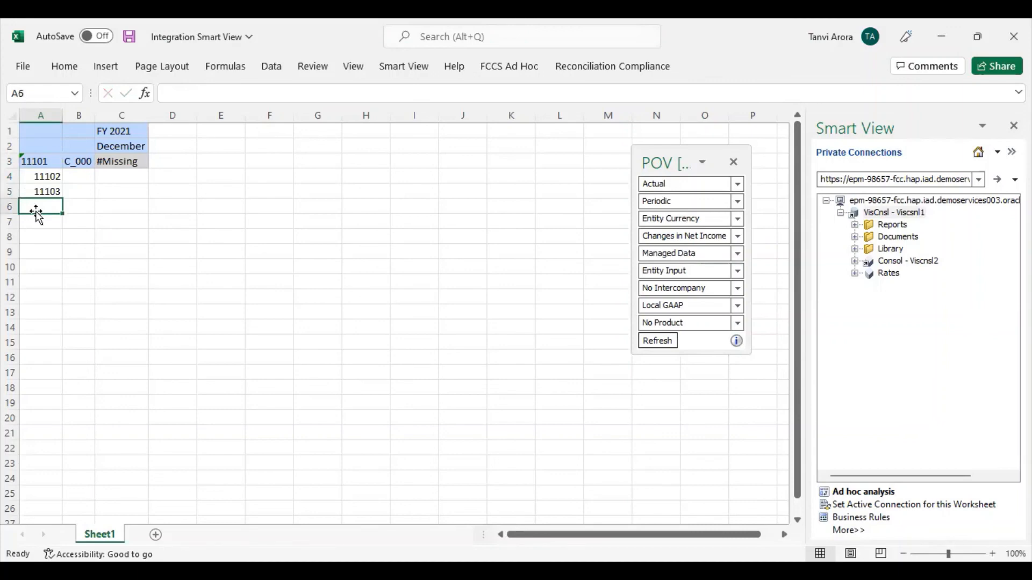
{"action": "type", "text": "11200"}
{"action": "left_click", "coordinate": [297, 233]}
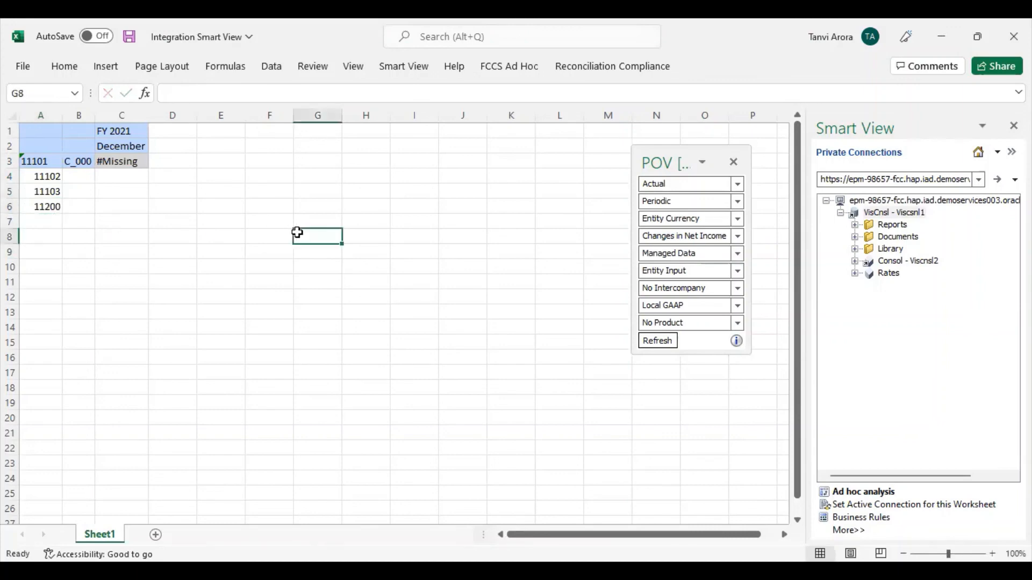
{"action": "left_click", "coordinate": [425, 75]}
{"action": "left_click", "coordinate": [276, 111]}
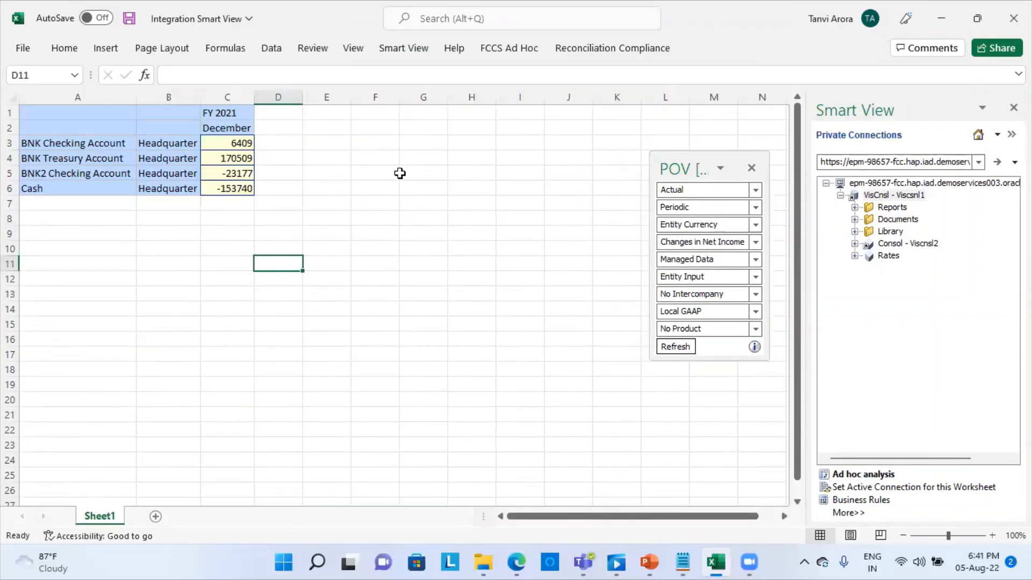